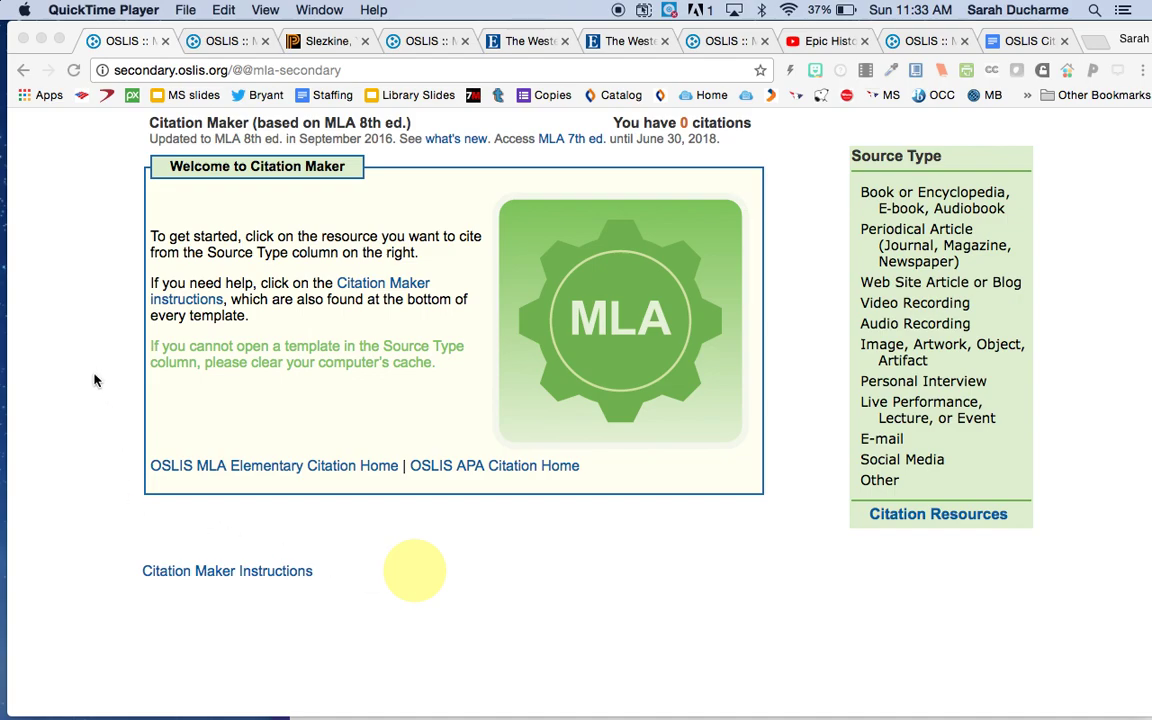
Open the filled-in book citation form and review its examples and its author, title and contributor fields
{"action": "left_click", "coordinate": [797, 231]}
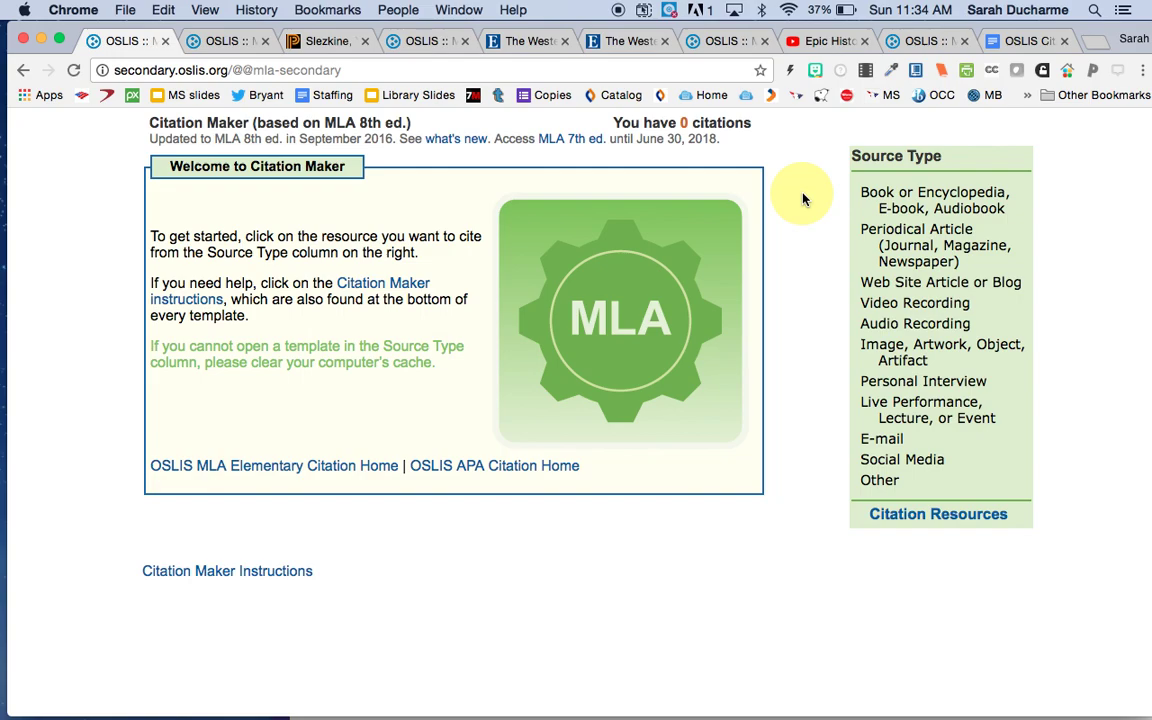
{"action": "left_click", "coordinate": [231, 47]}
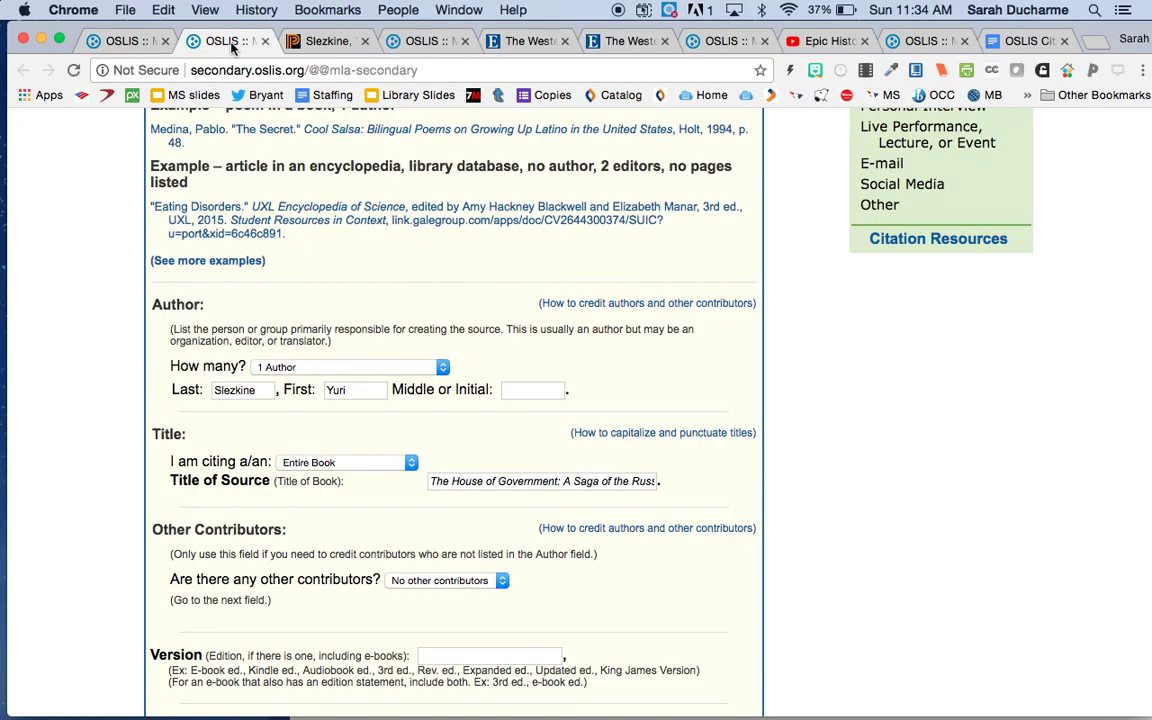
{"action": "scroll", "coordinate": [479, 436], "scroll_direction": "up", "scroll_amount": 5}
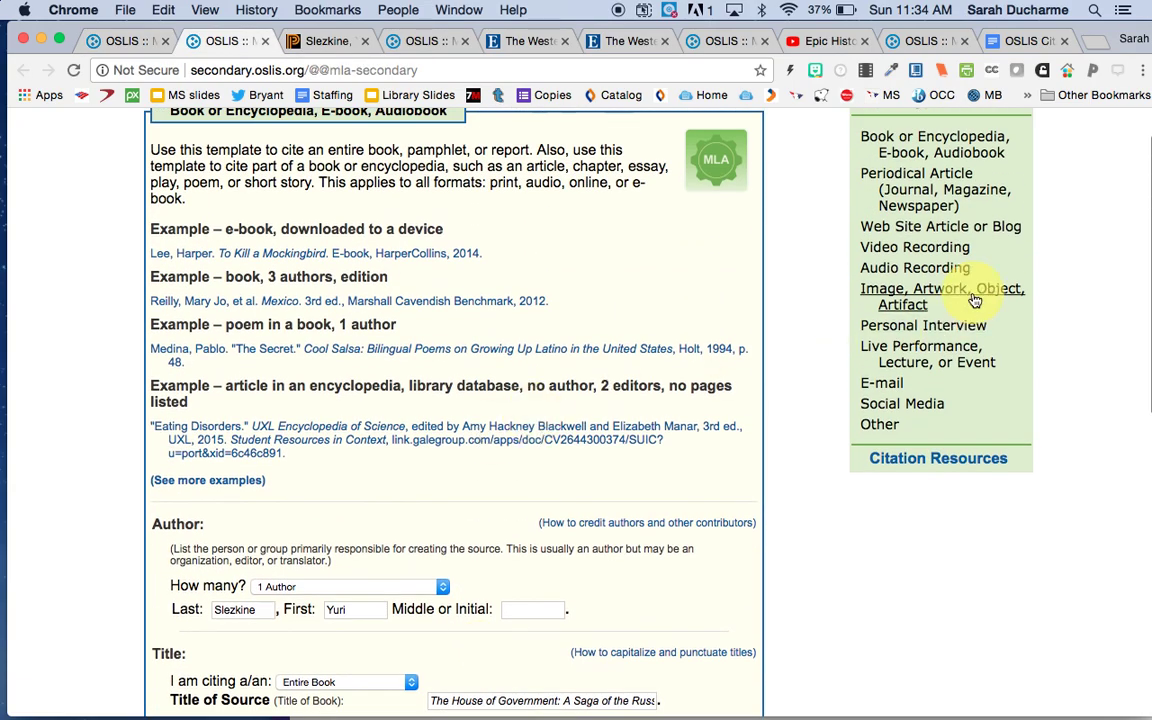
{"action": "scroll", "coordinate": [985, 237], "scroll_direction": "up", "scroll_amount": 2}
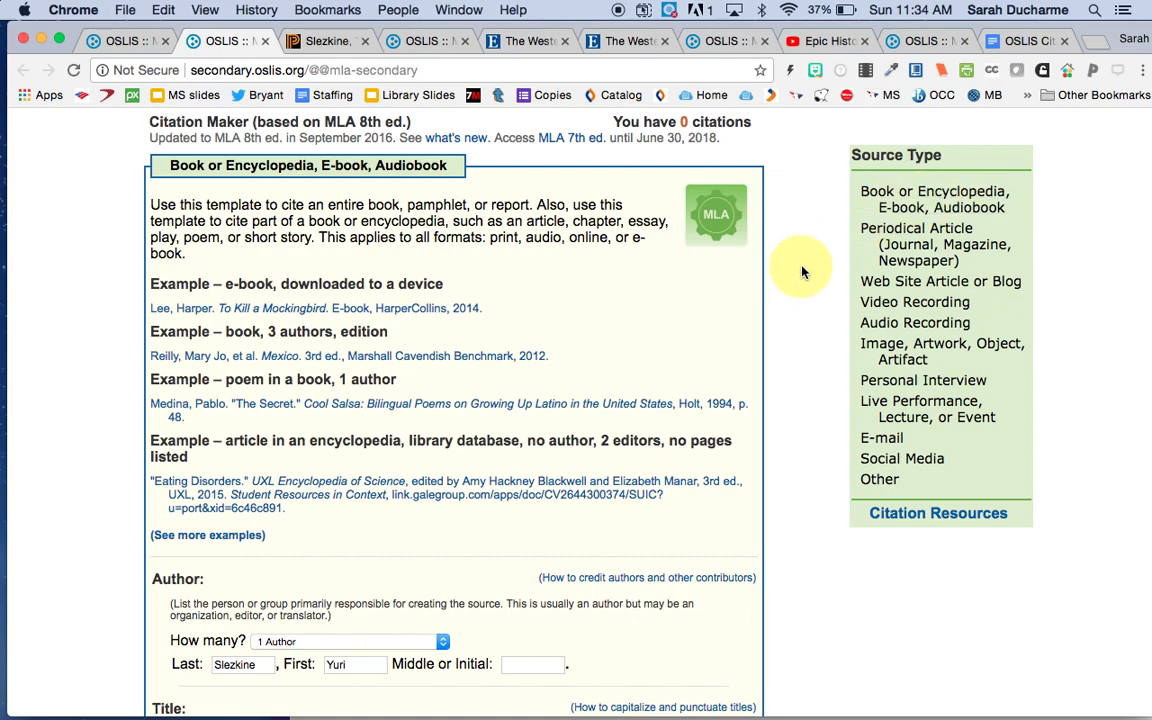
{"action": "scroll", "coordinate": [807, 270], "scroll_direction": "down", "scroll_amount": 2}
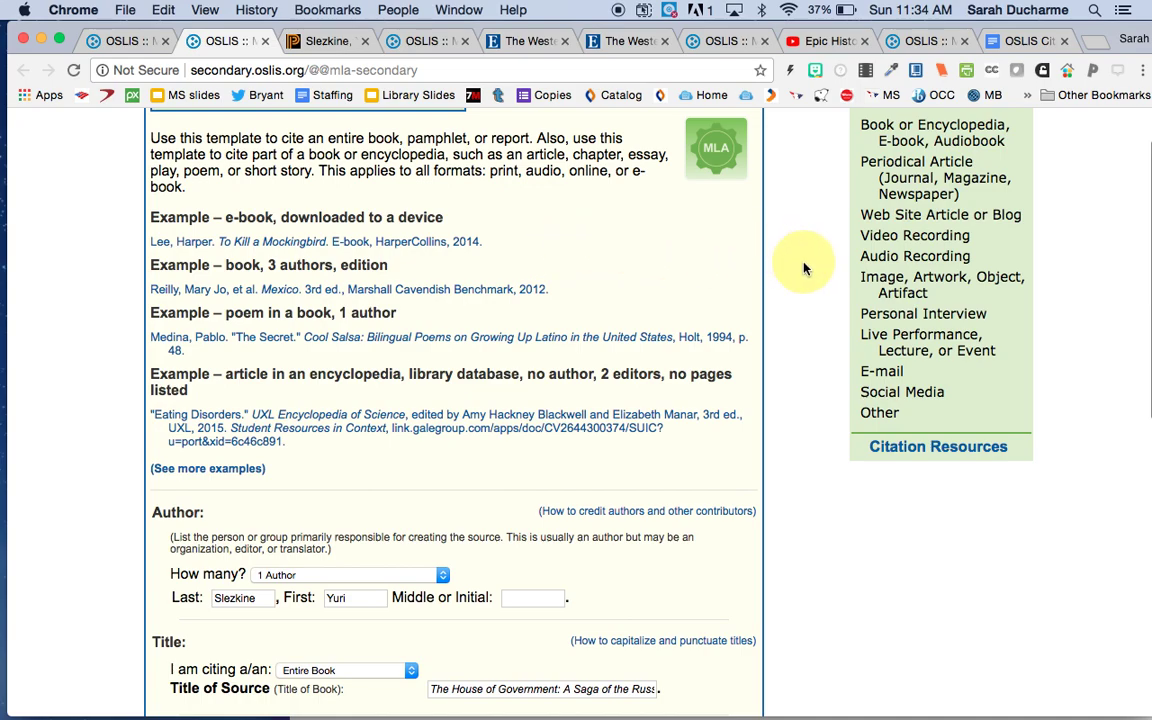
{"action": "scroll", "coordinate": [805, 268], "scroll_direction": "down", "scroll_amount": 6}
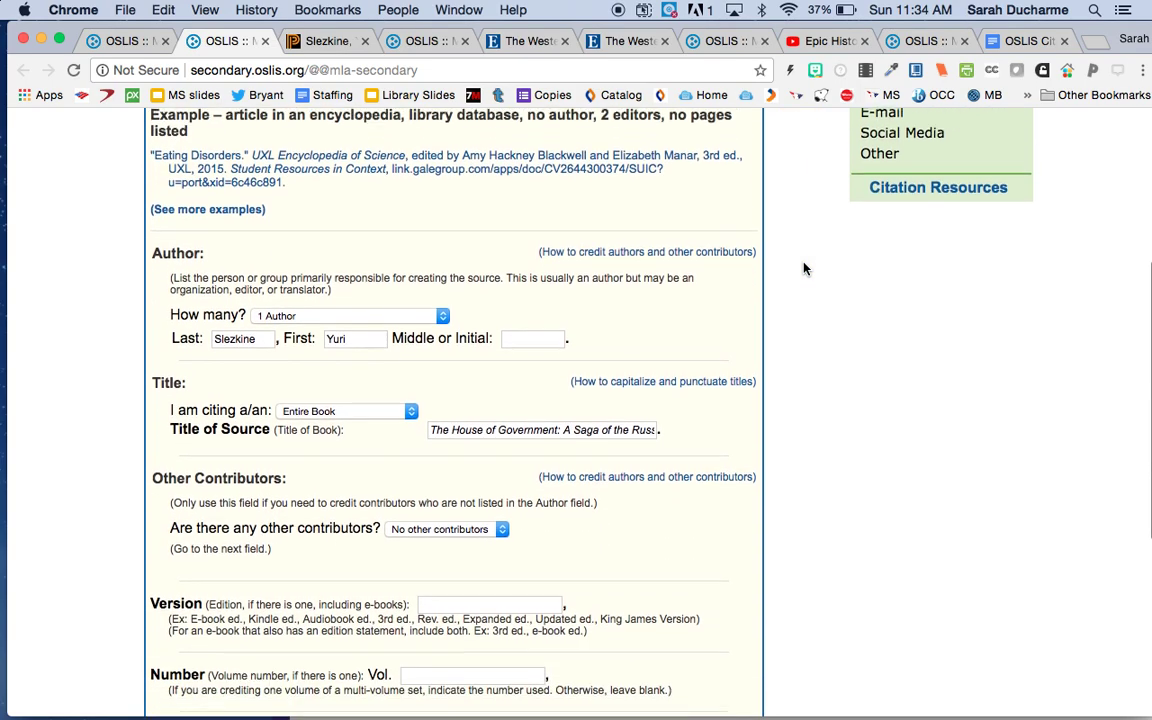
{"action": "scroll", "coordinate": [805, 268], "scroll_direction": "down", "scroll_amount": 3}
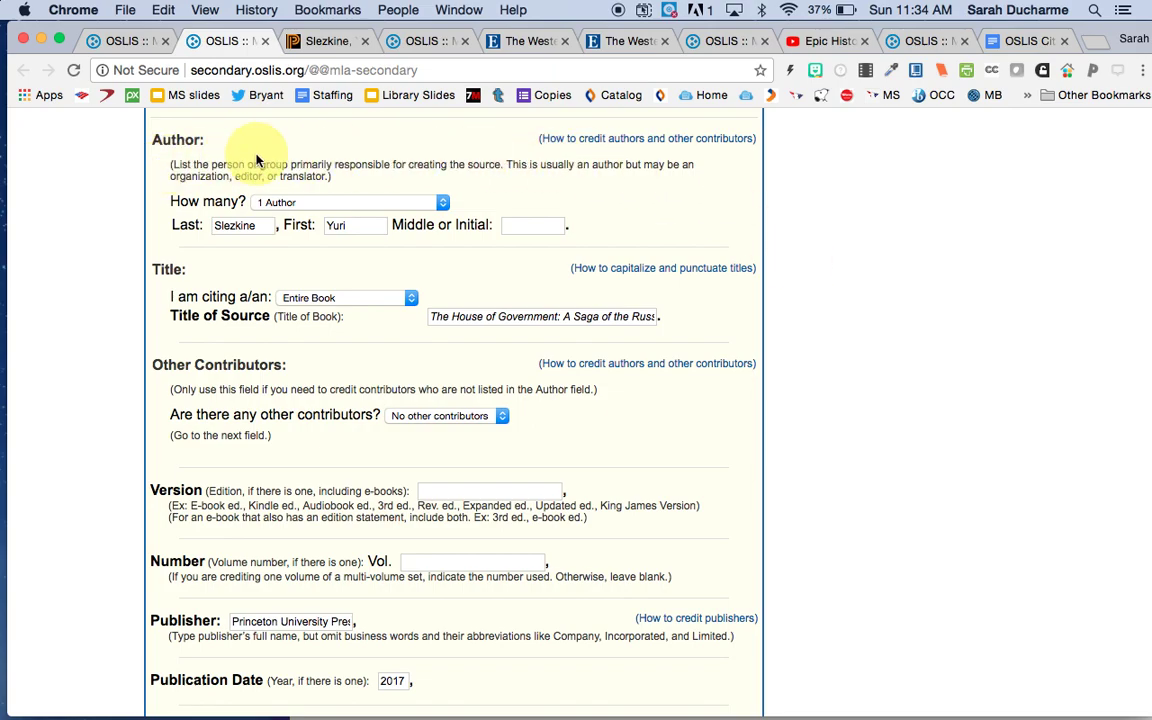
Examine the title, author and edition details of The House of Government on the Princeton University Press page
{"action": "left_click", "coordinate": [318, 42]}
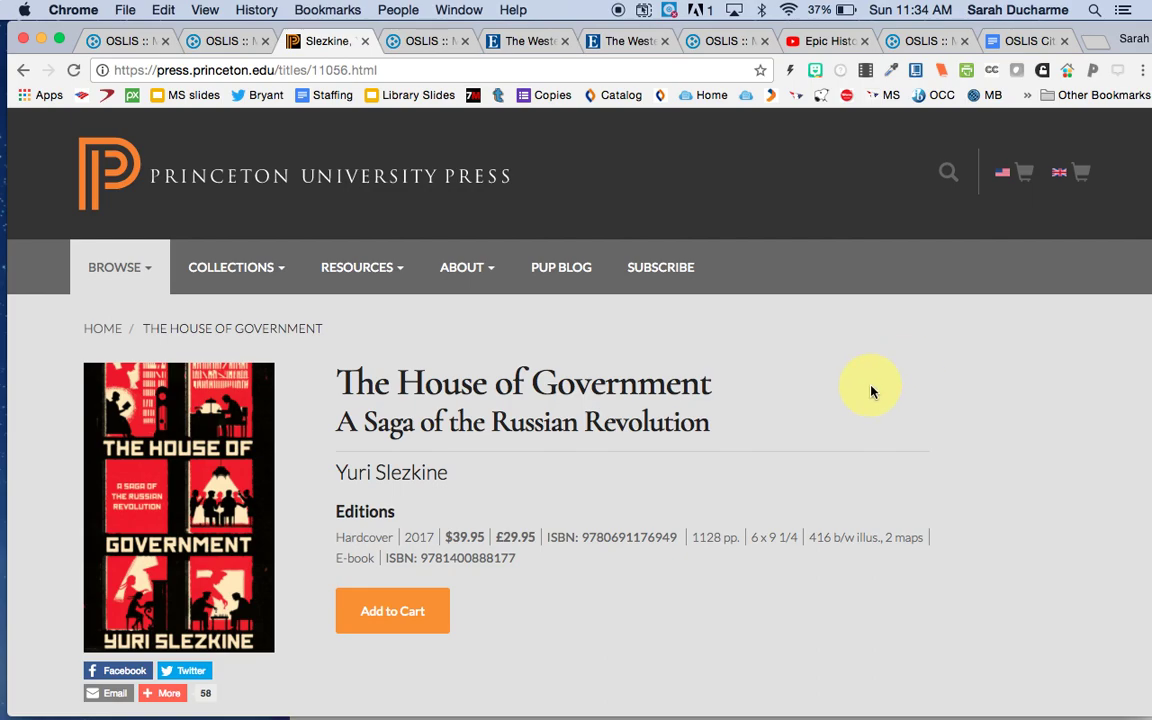
{"action": "scroll", "coordinate": [870, 391], "scroll_direction": "down", "scroll_amount": 1}
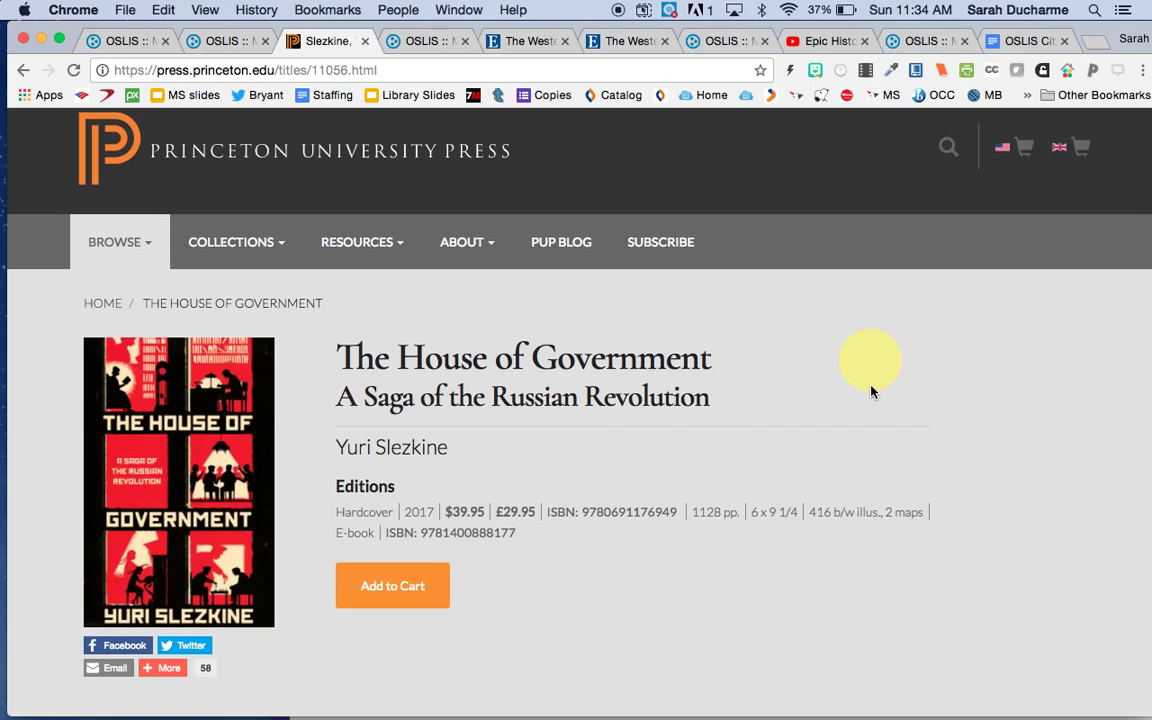
{"action": "scroll", "coordinate": [870, 391], "scroll_direction": "up", "scroll_amount": 1}
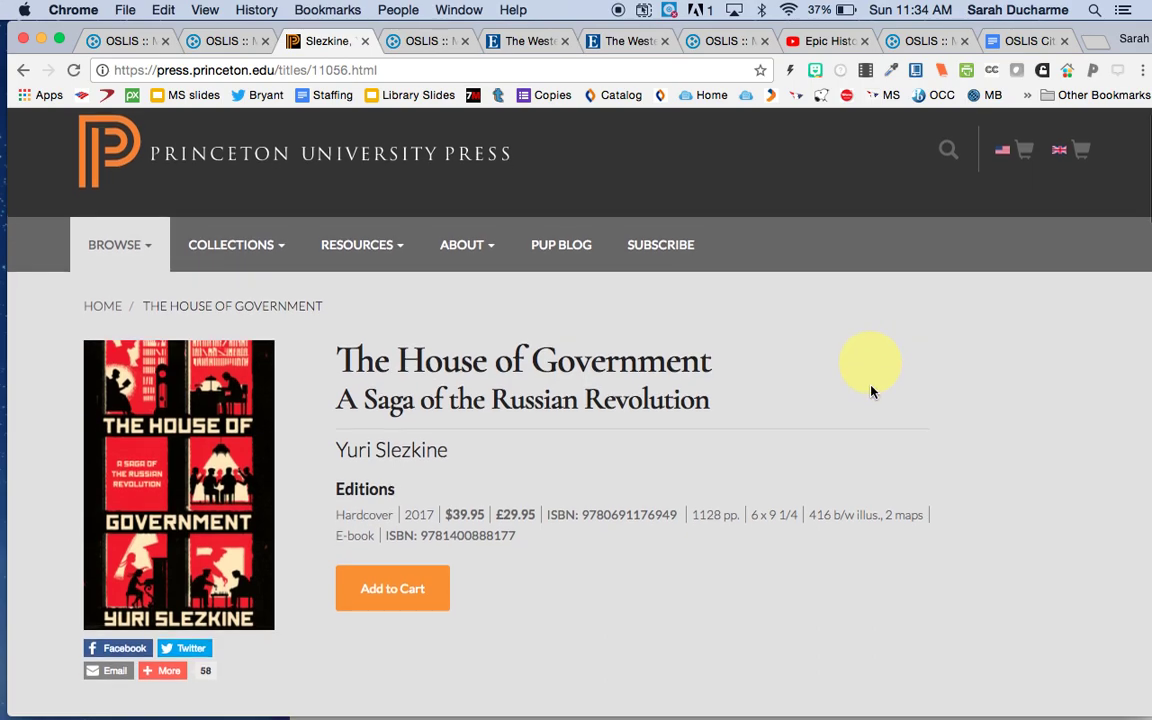
Return to the book citation form and view the options for the number of authors
{"action": "left_click", "coordinate": [233, 44]}
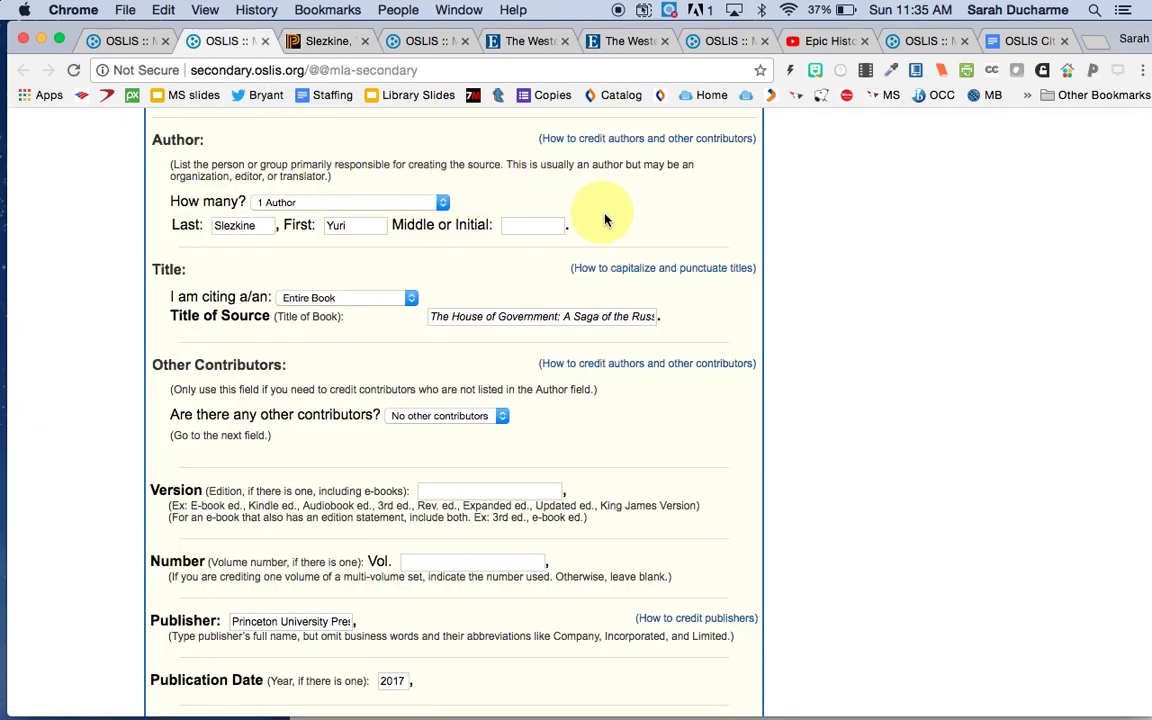
{"action": "left_click", "coordinate": [443, 205]}
{"action": "left_click", "coordinate": [565, 163]}
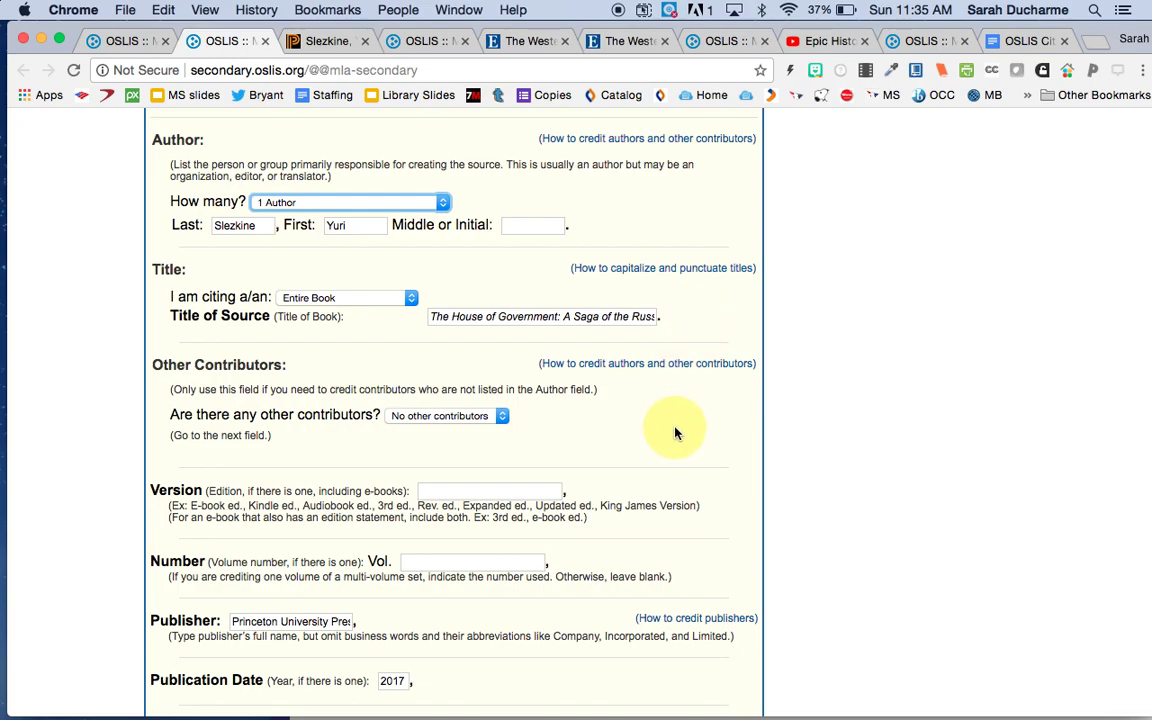
Compare the book form's Publisher field with the publisher named on the Princeton University Press page
{"action": "scroll", "coordinate": [675, 433], "scroll_direction": "down", "scroll_amount": 1}
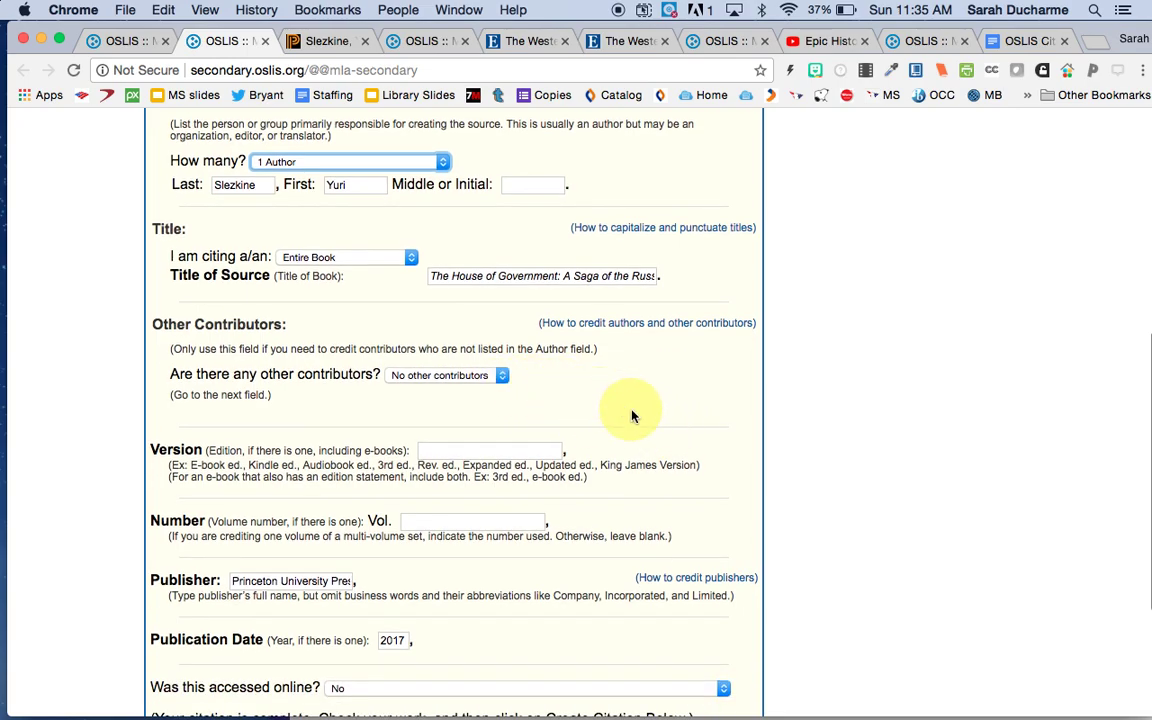
{"action": "scroll", "coordinate": [632, 412], "scroll_direction": "down", "scroll_amount": 4}
{"action": "scroll", "coordinate": [632, 414], "scroll_direction": "down", "scroll_amount": 1}
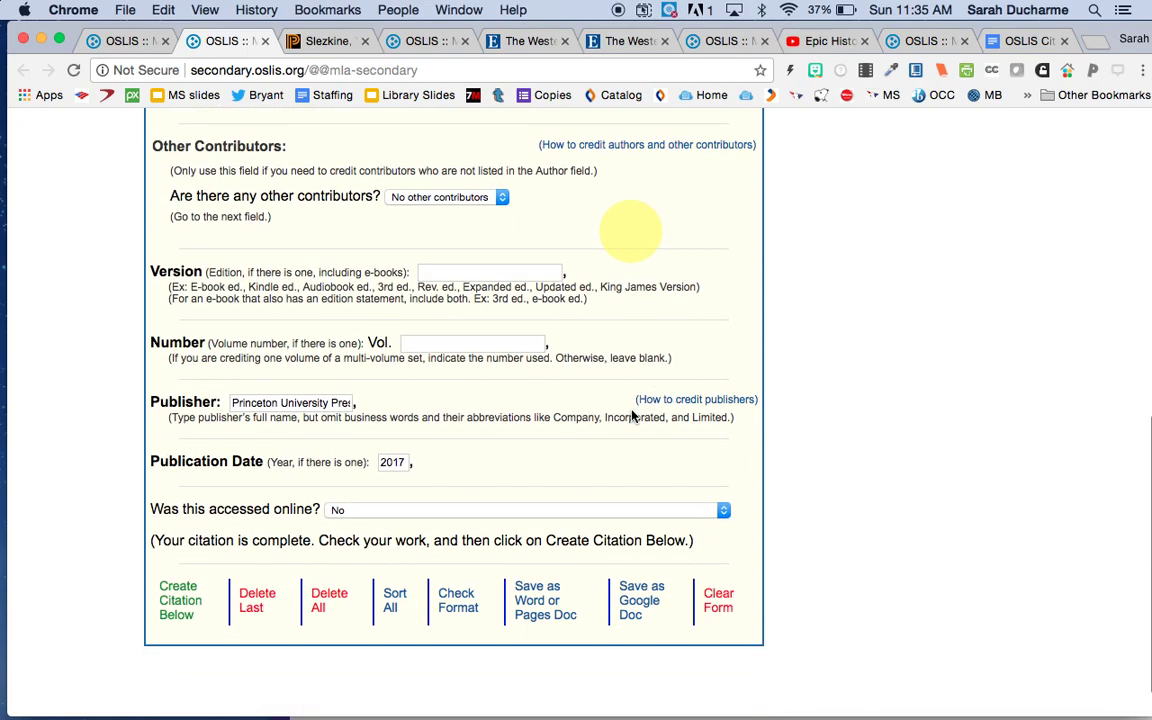
{"action": "left_click", "coordinate": [316, 407]}
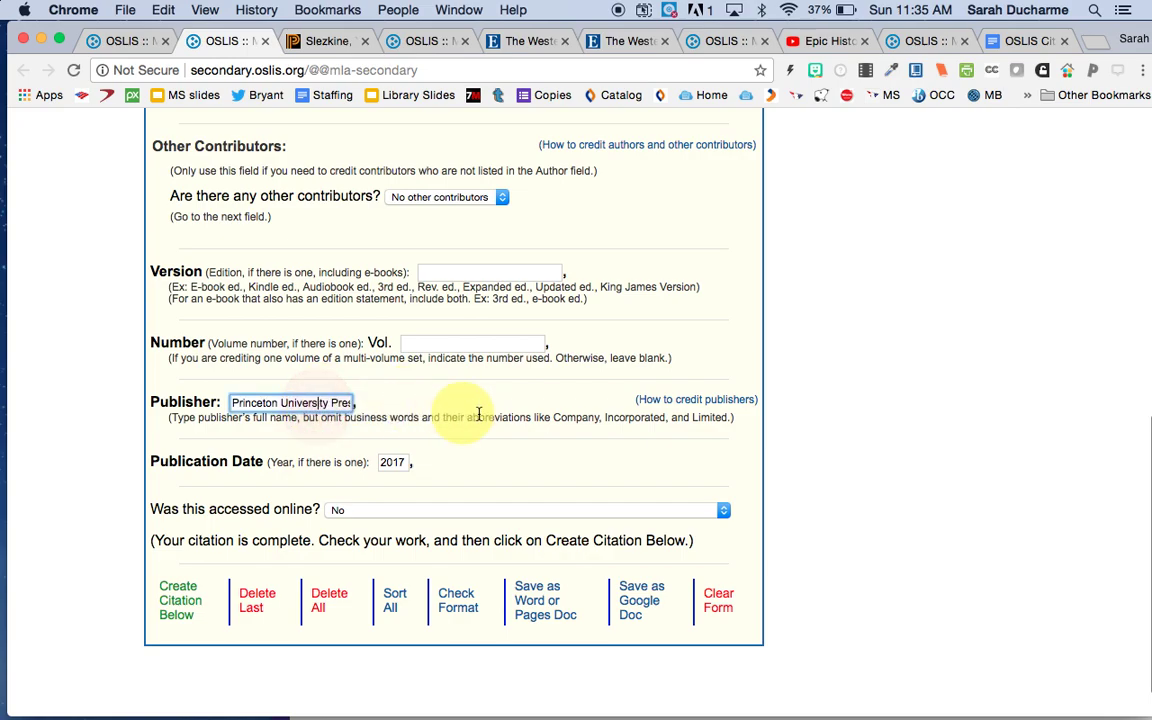
{"action": "left_click", "coordinate": [326, 44]}
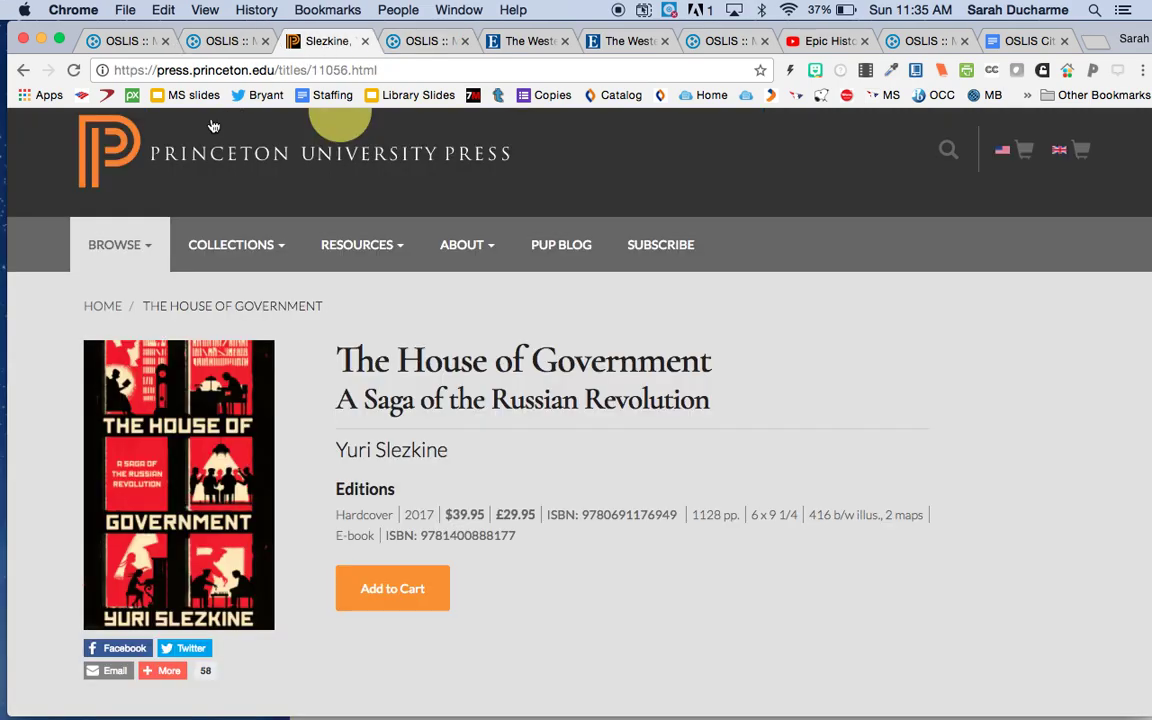
{"action": "left_click", "coordinate": [226, 41]}
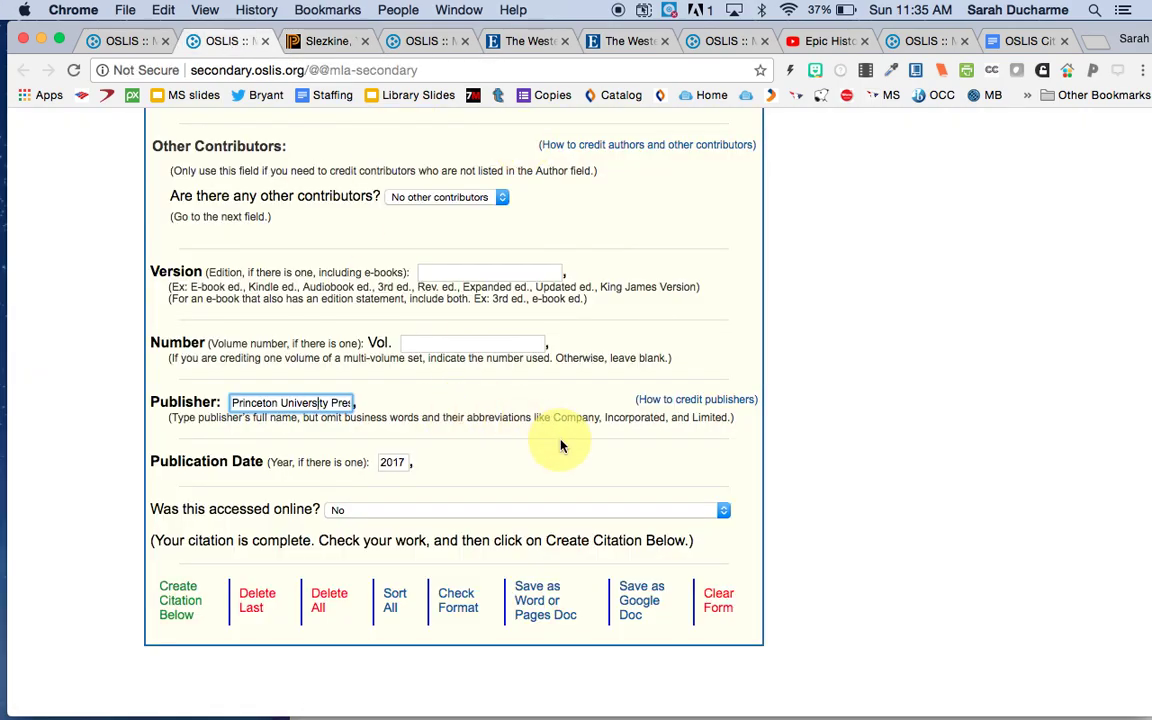
Check the book's publication year on the publisher's page against the citation form
{"action": "scroll", "coordinate": [560, 443], "scroll_direction": "up", "scroll_amount": 2}
{"action": "scroll", "coordinate": [560, 445], "scroll_direction": "down", "scroll_amount": 1}
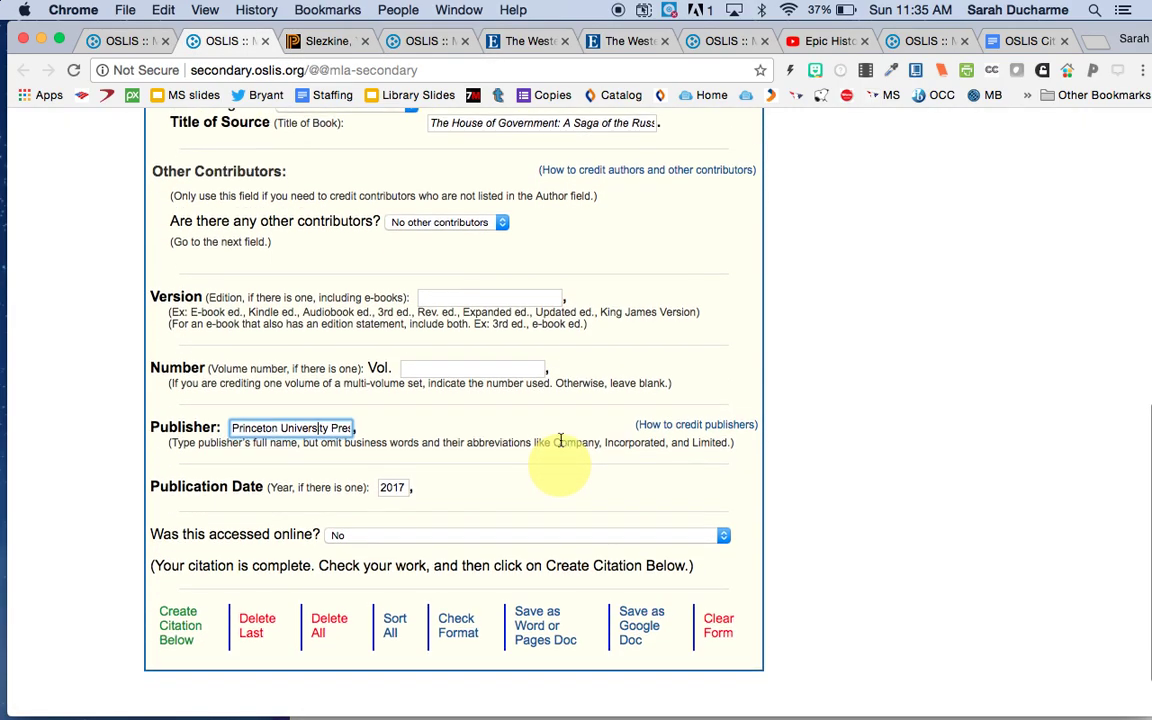
{"action": "left_click", "coordinate": [318, 42]}
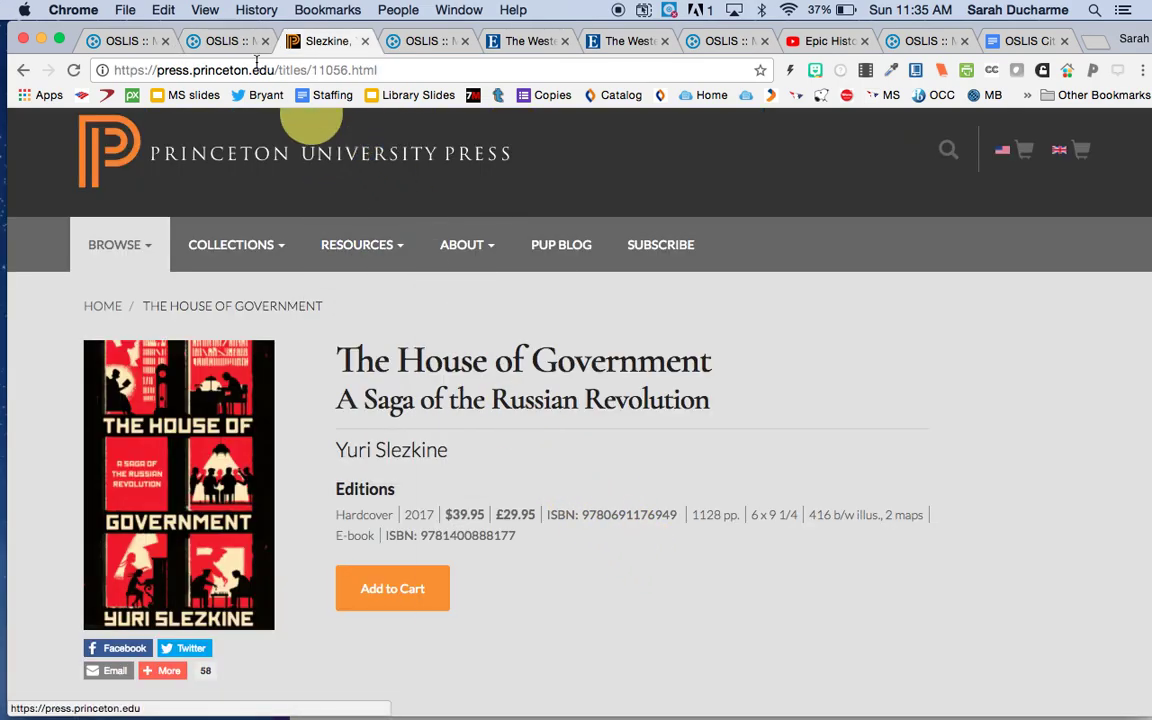
{"action": "left_click", "coordinate": [215, 41]}
Choose No for whether the book was accessed online
{"action": "scroll", "coordinate": [567, 417], "scroll_direction": "down", "scroll_amount": 2}
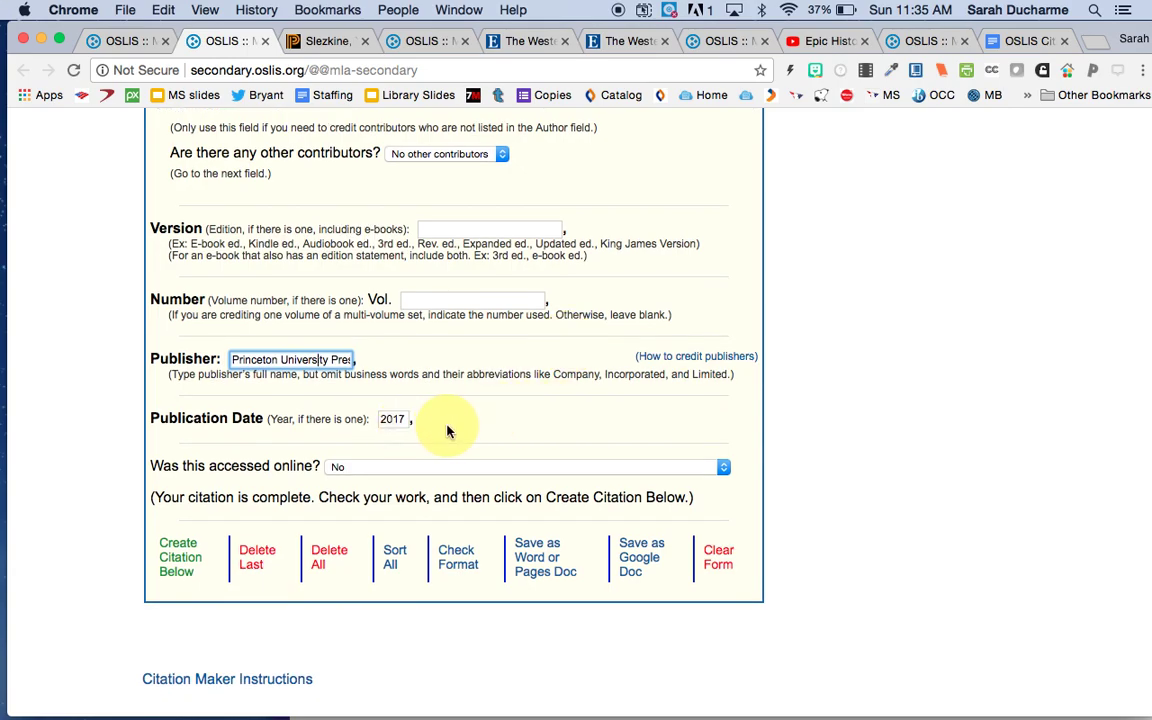
{"action": "left_click", "coordinate": [723, 467]}
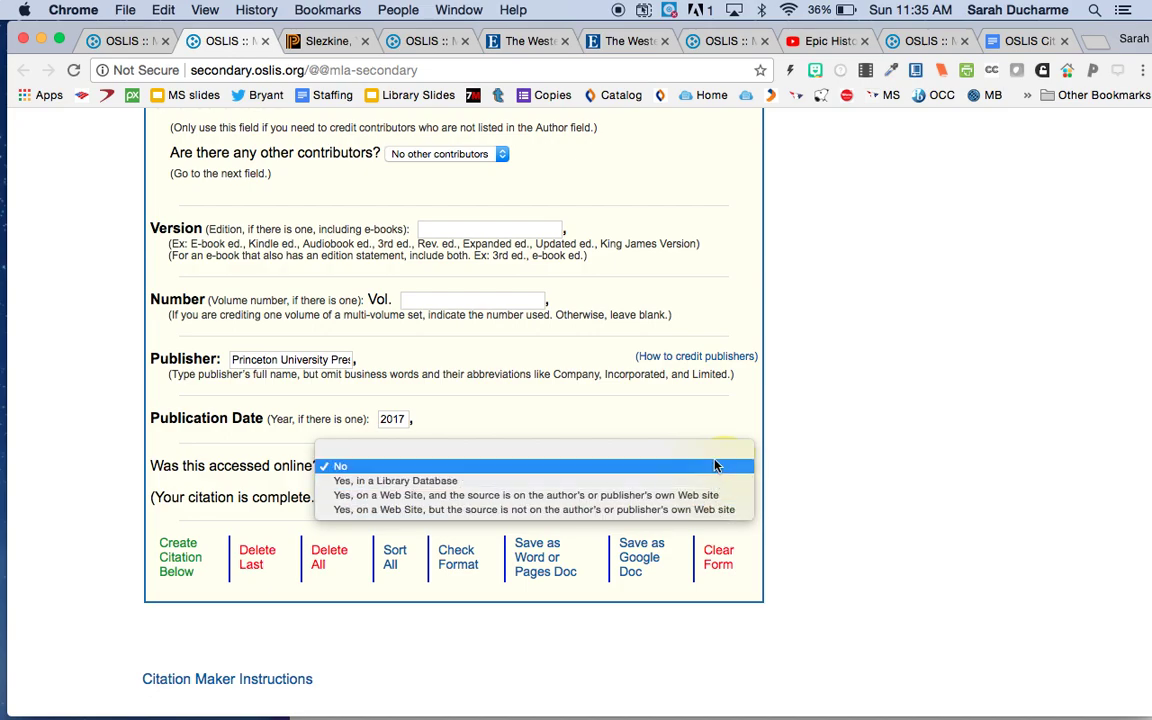
{"action": "left_click", "coordinate": [716, 466]}
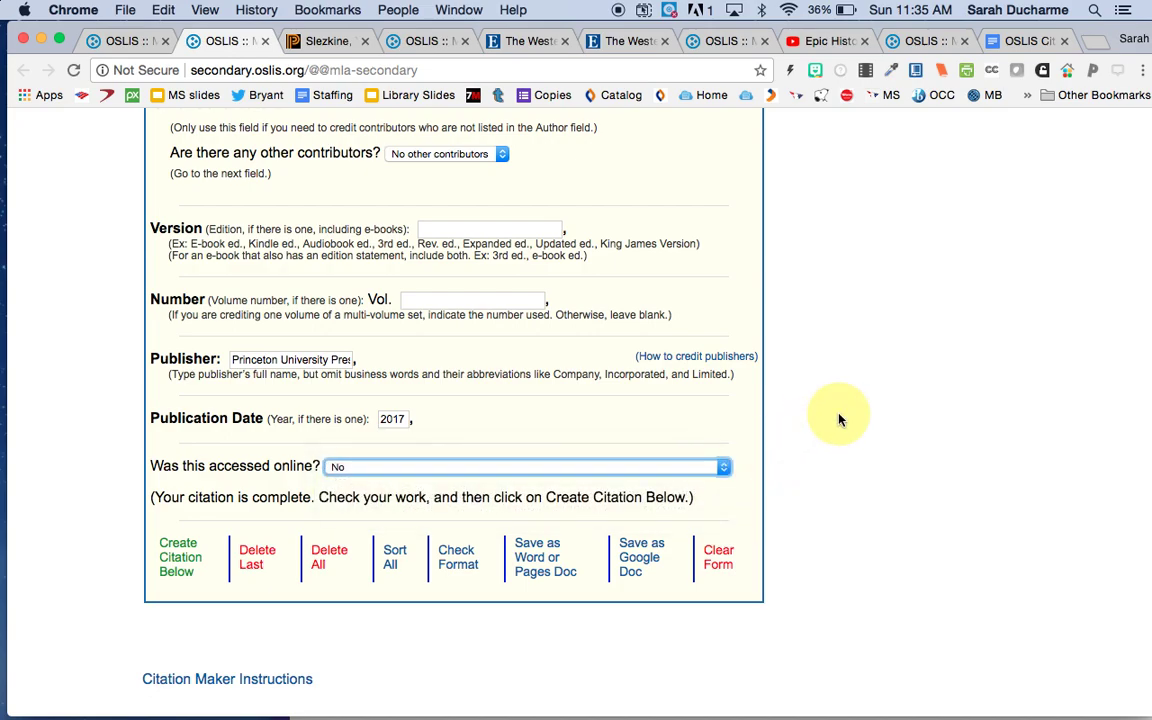
Review the whole completed book citation form, from the online access answer back up to the template examples
{"action": "scroll", "coordinate": [840, 420], "scroll_direction": "up", "scroll_amount": 5}
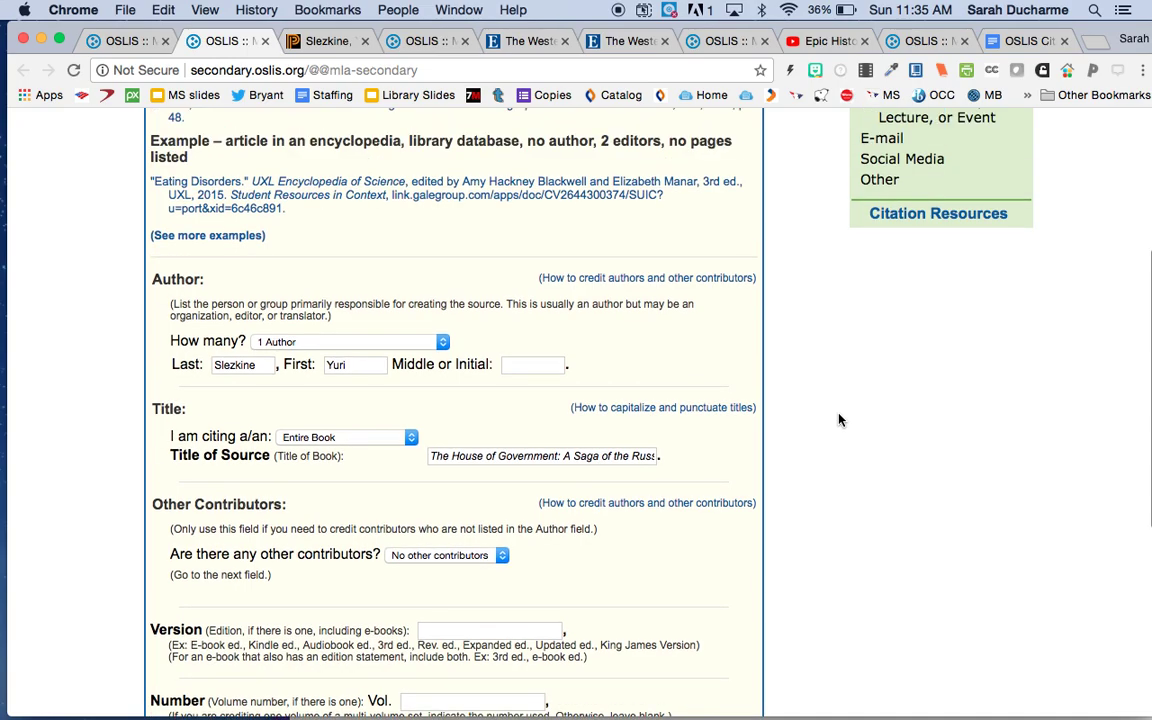
{"action": "scroll", "coordinate": [840, 420], "scroll_direction": "down", "scroll_amount": 1}
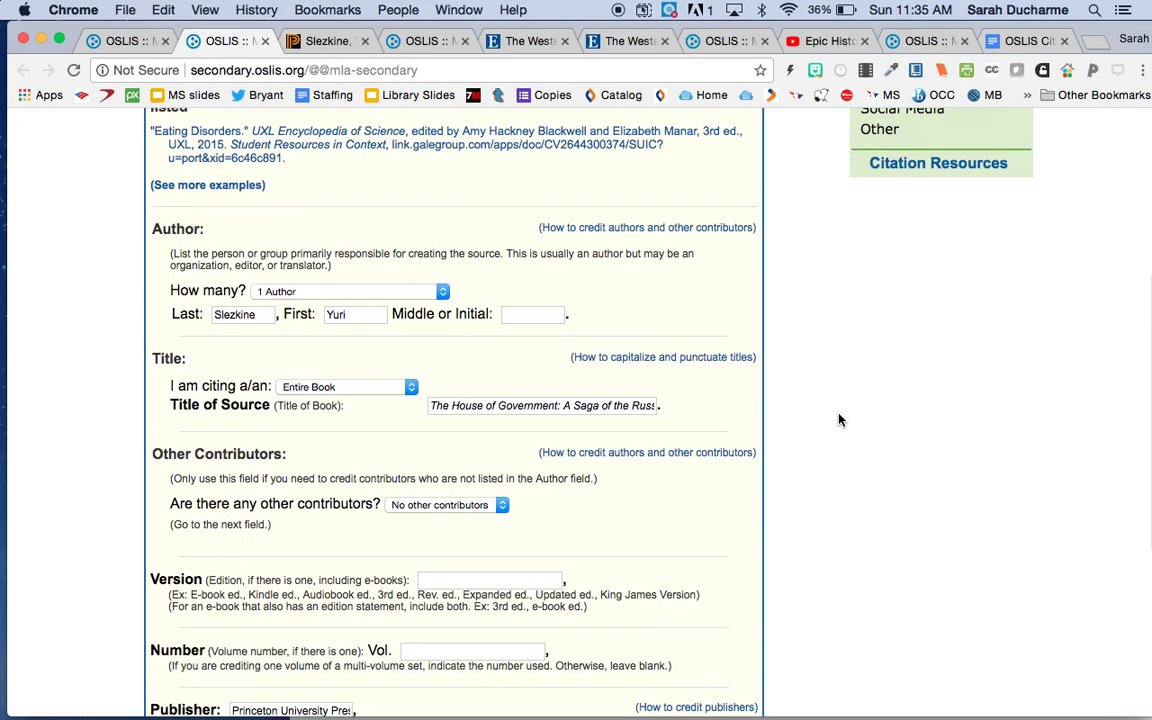
{"action": "scroll", "coordinate": [840, 420], "scroll_direction": "down", "scroll_amount": 5}
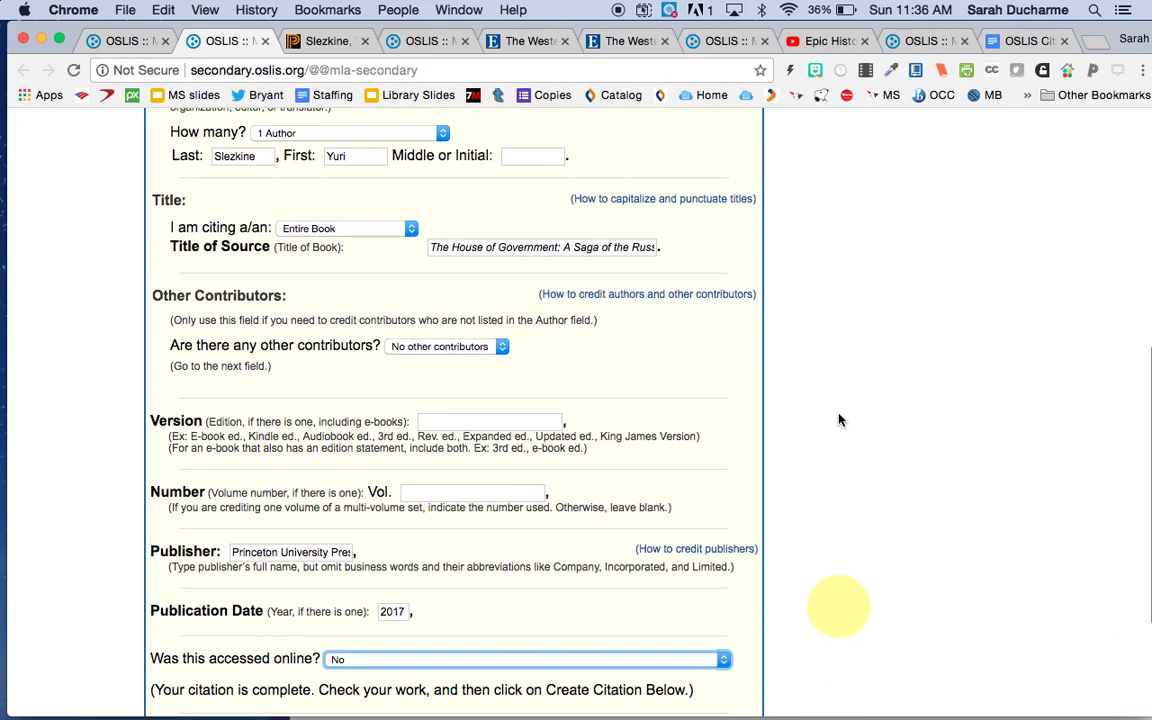
{"action": "scroll", "coordinate": [838, 415], "scroll_direction": "up", "scroll_amount": 10}
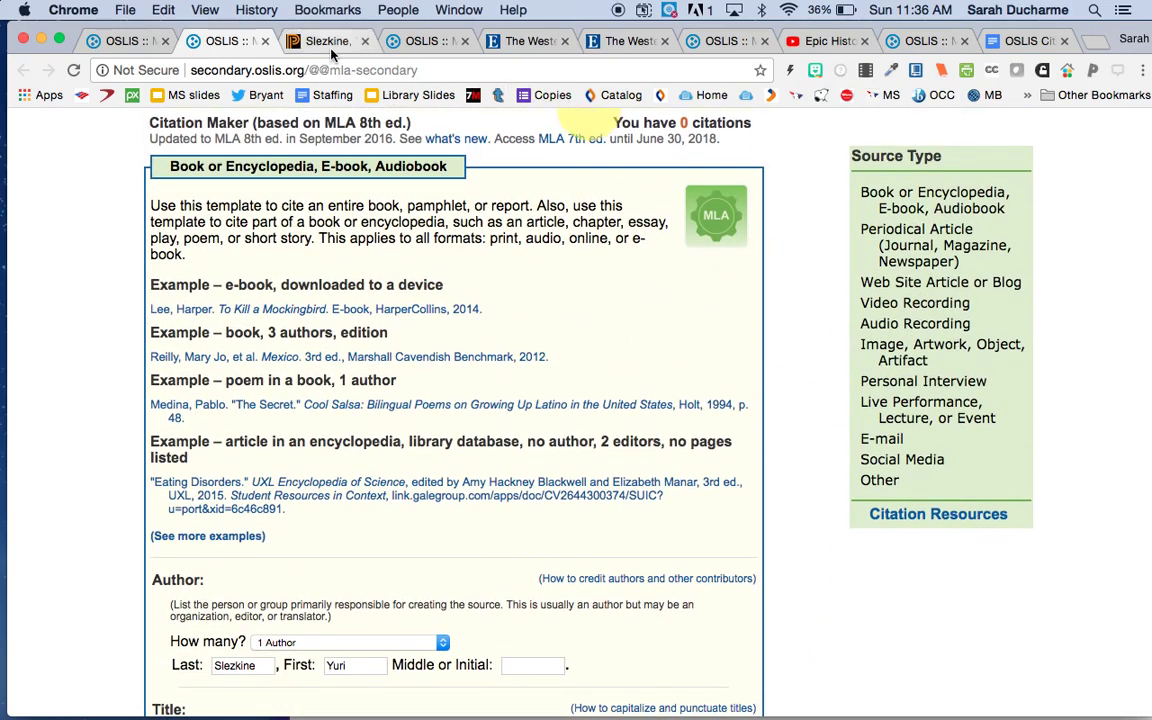
Open the filled-in periodical article form and review its examples, journal details and library database fields
{"action": "left_click", "coordinate": [411, 42]}
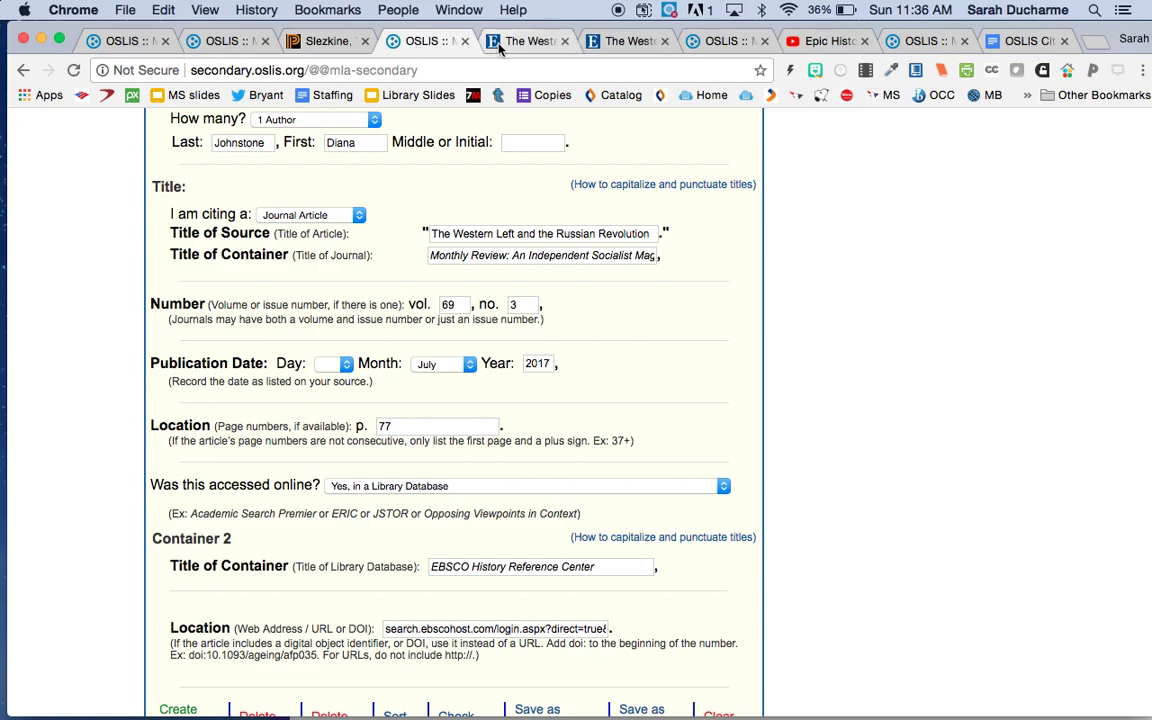
{"action": "left_click", "coordinate": [913, 478]}
{"action": "scroll", "coordinate": [913, 478], "scroll_direction": "up", "scroll_amount": 5}
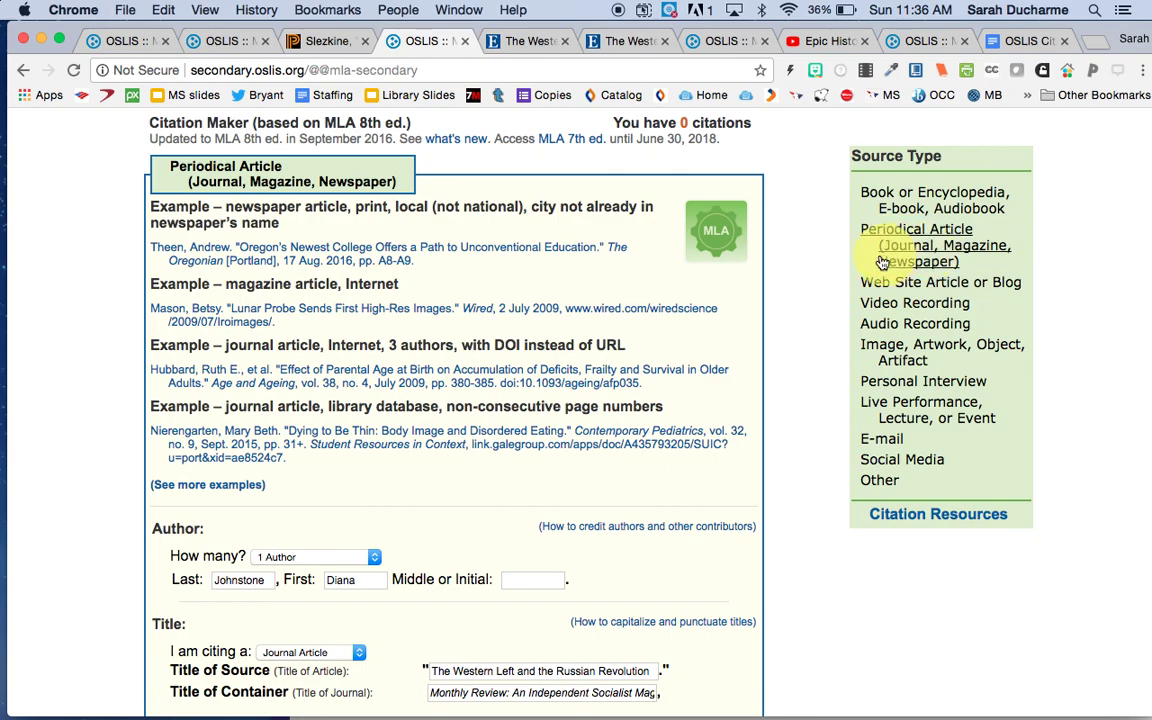
{"action": "scroll", "coordinate": [796, 276], "scroll_direction": "down", "scroll_amount": 1}
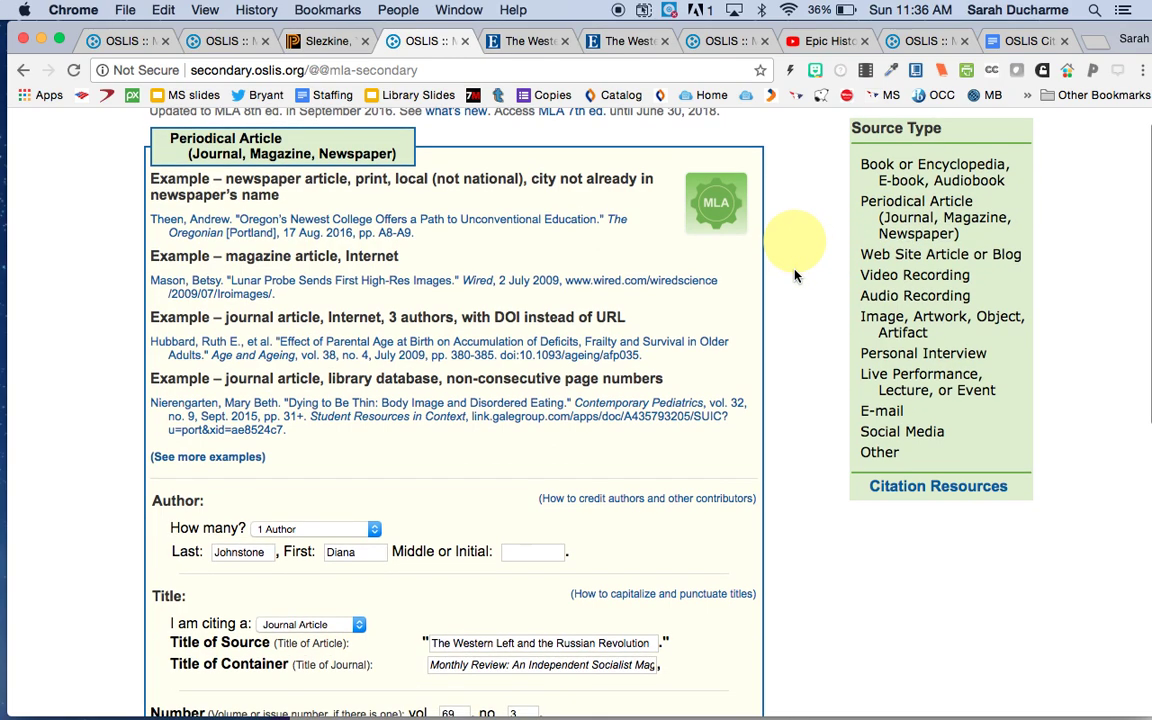
{"action": "scroll", "coordinate": [796, 276], "scroll_direction": "down", "scroll_amount": 2}
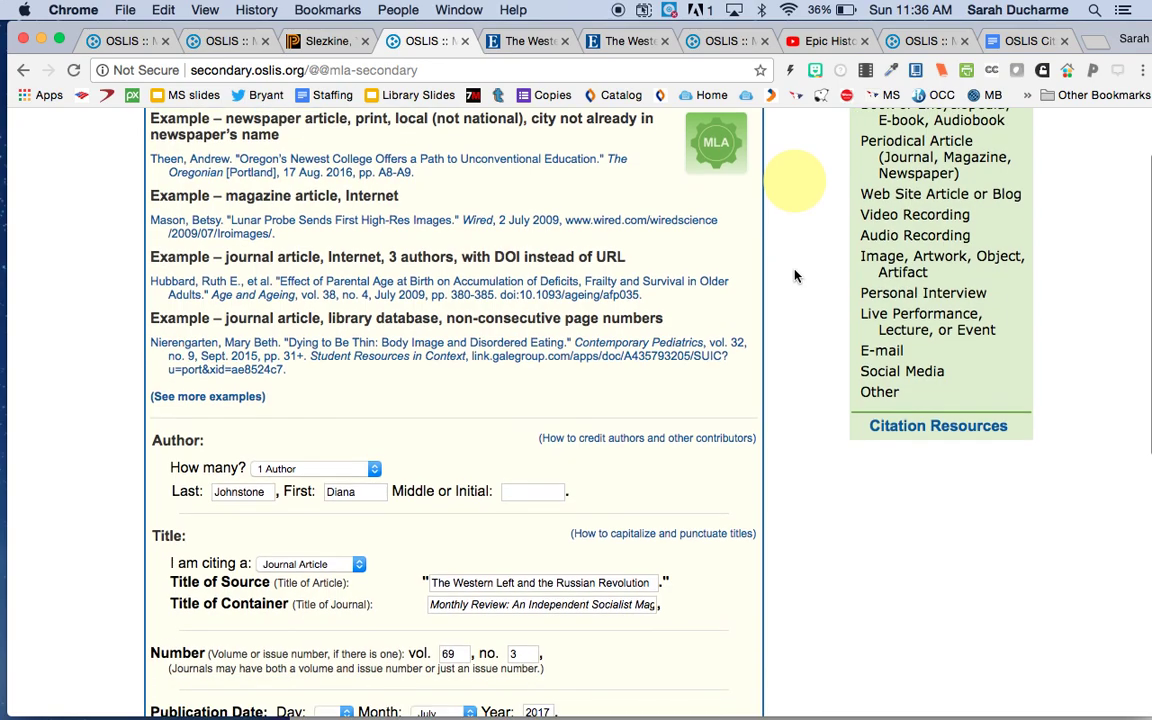
{"action": "scroll", "coordinate": [796, 276], "scroll_direction": "down", "scroll_amount": 5}
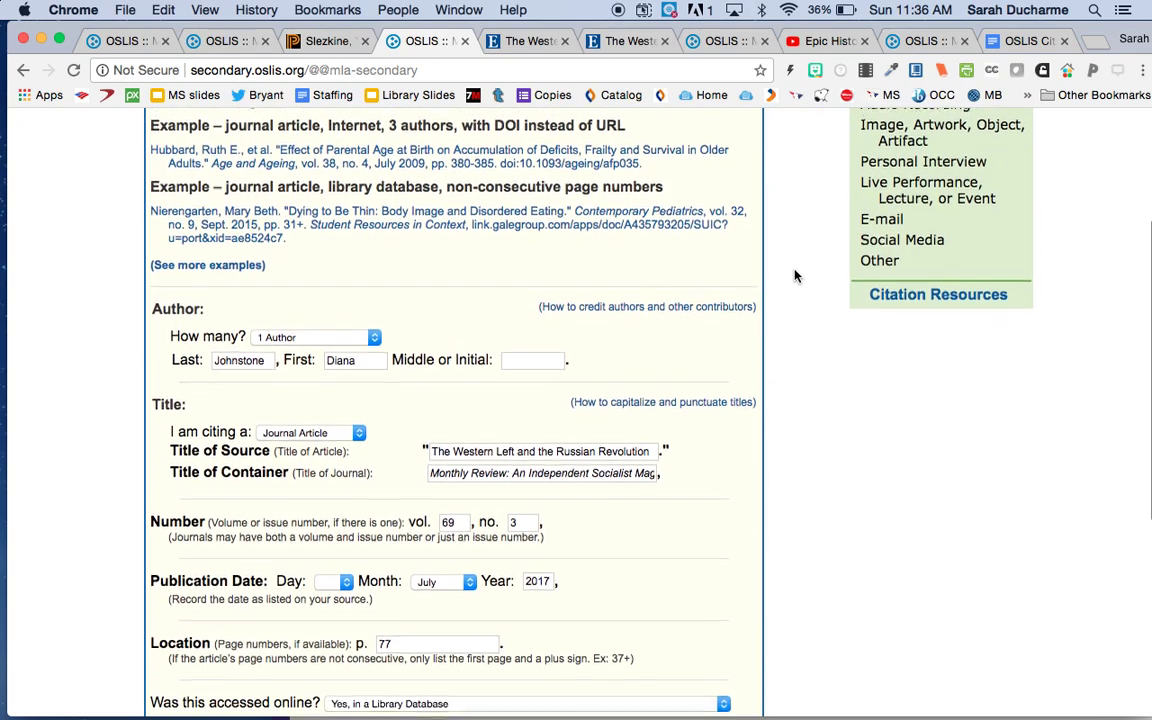
{"action": "scroll", "coordinate": [796, 276], "scroll_direction": "down", "scroll_amount": 5}
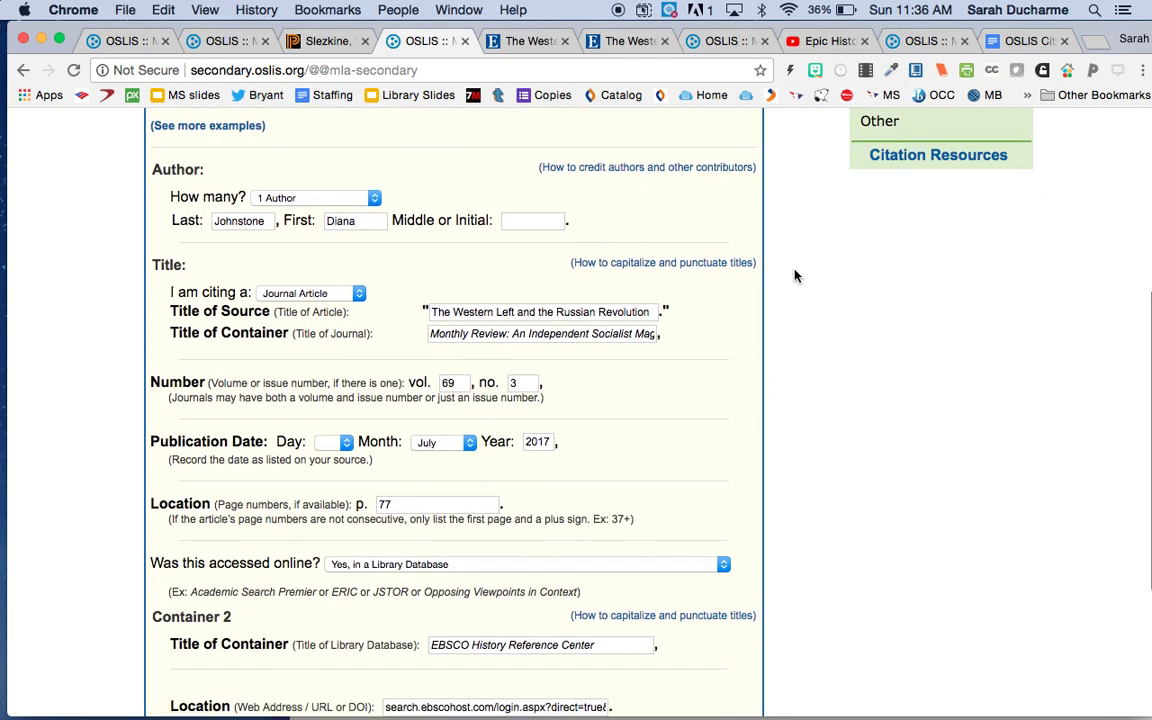
Switch to the EBSCO History Reference Center and run a new search for "russian revolution 1917"
{"action": "left_click", "coordinate": [530, 42]}
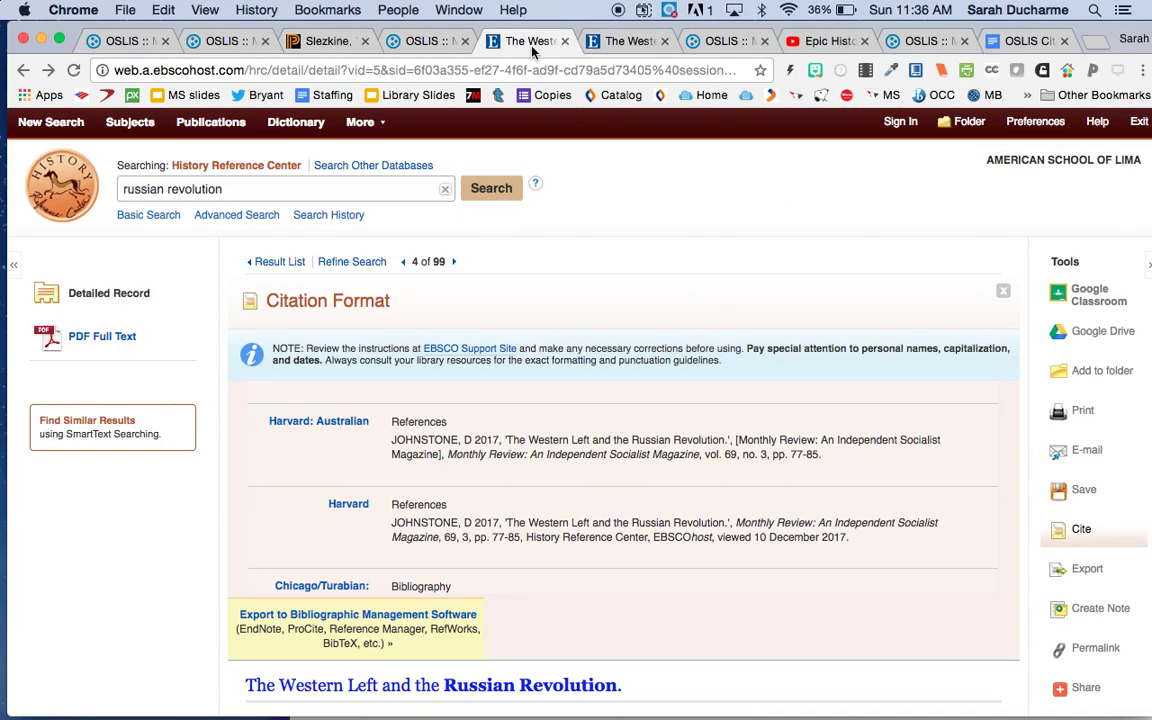
{"action": "scroll", "coordinate": [617, 390], "scroll_direction": "up", "scroll_amount": 2}
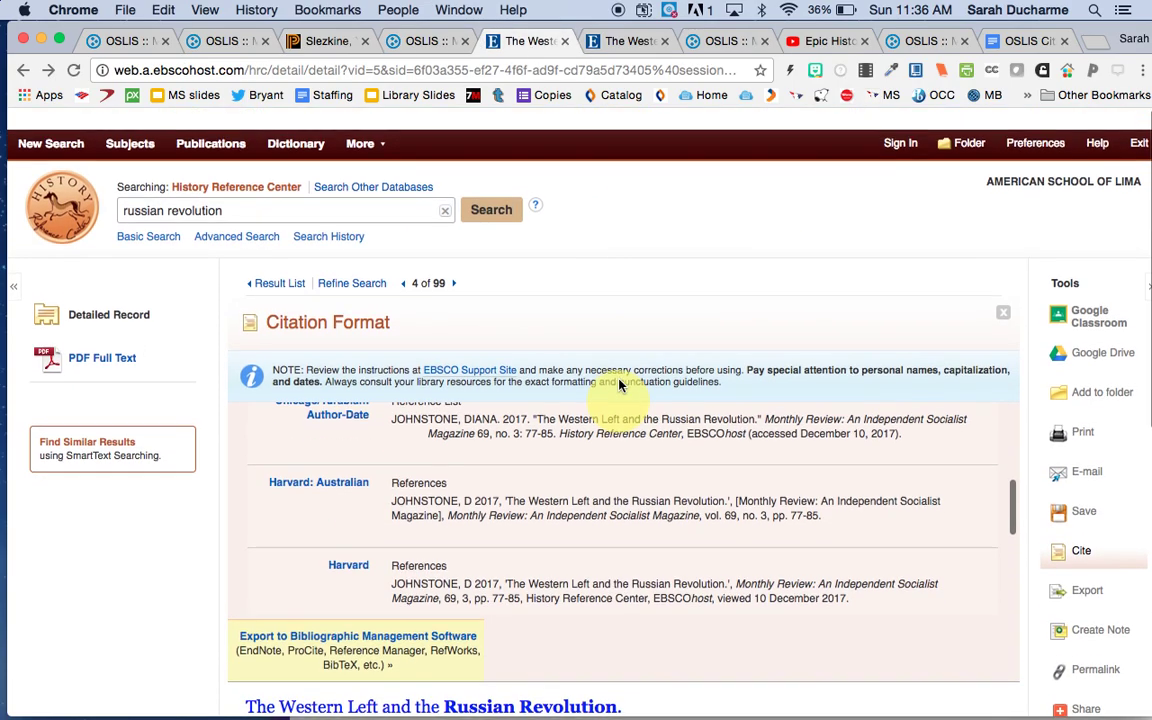
{"action": "left_click", "coordinate": [178, 167]}
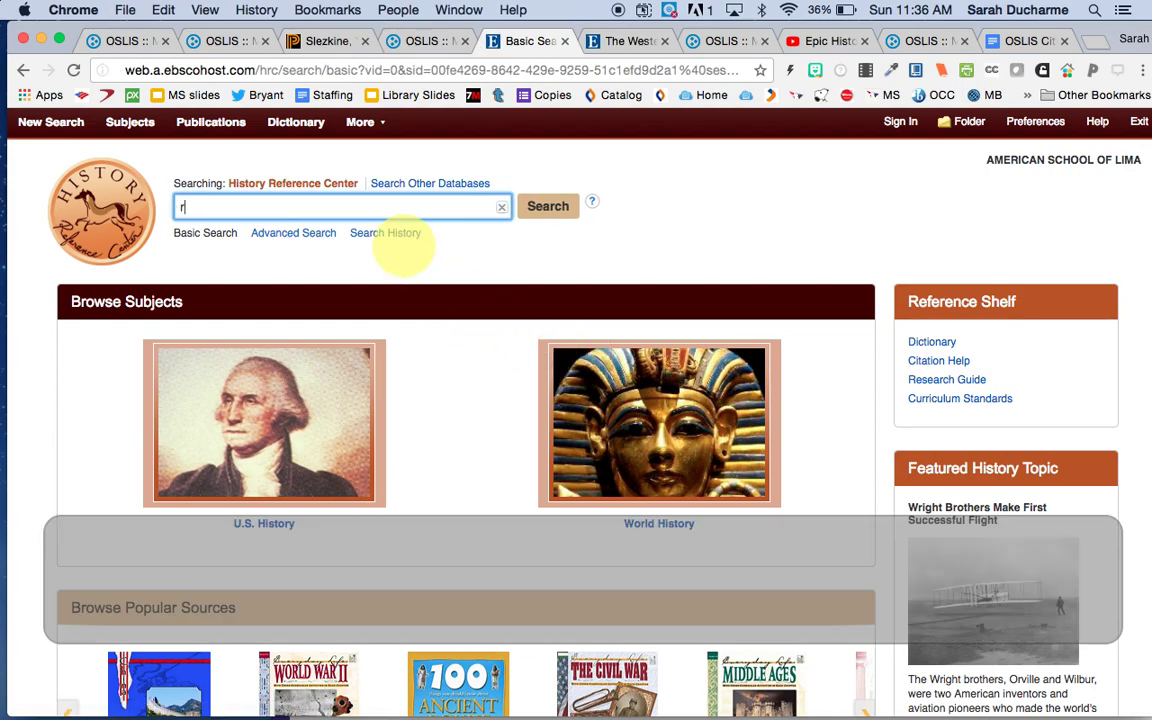
{"action": "type", "text": "n re"}
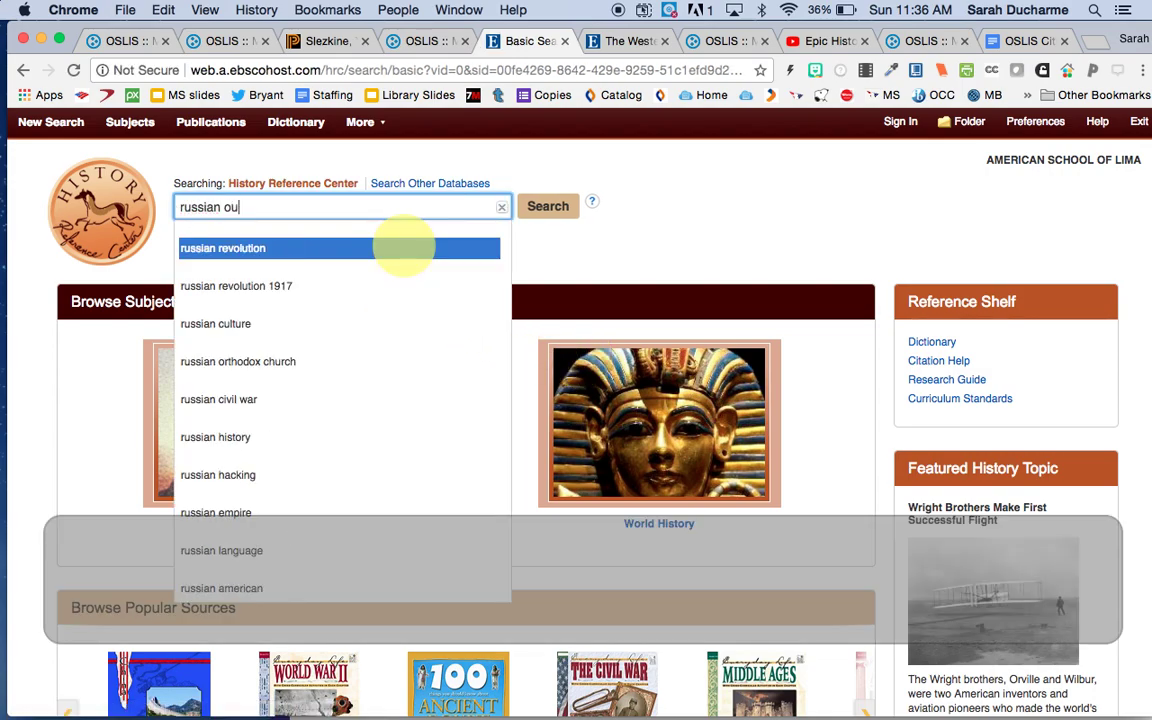
{"action": "key", "text": "BackSpace"}
{"action": "key", "text": "BackSpace"}
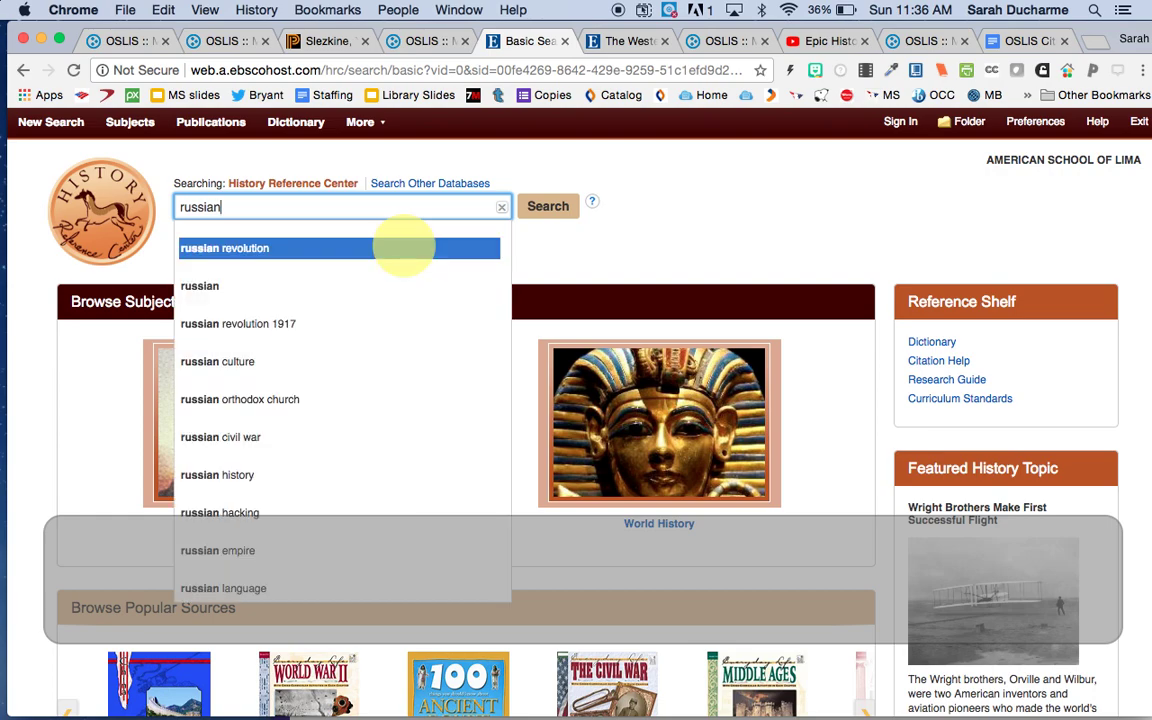
{"action": "left_click", "coordinate": [323, 330]}
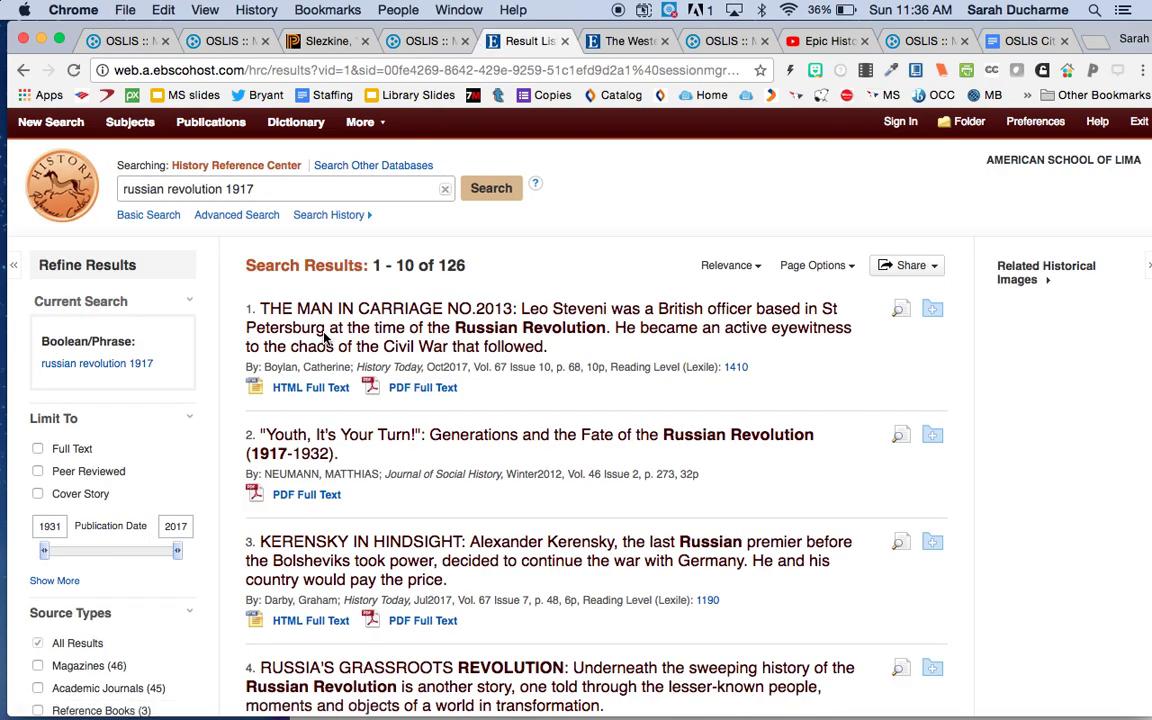
Limit the search results to full text and the subject "russian revolution, 1917-1921"
{"action": "scroll", "coordinate": [288, 411], "scroll_direction": "down", "scroll_amount": 5}
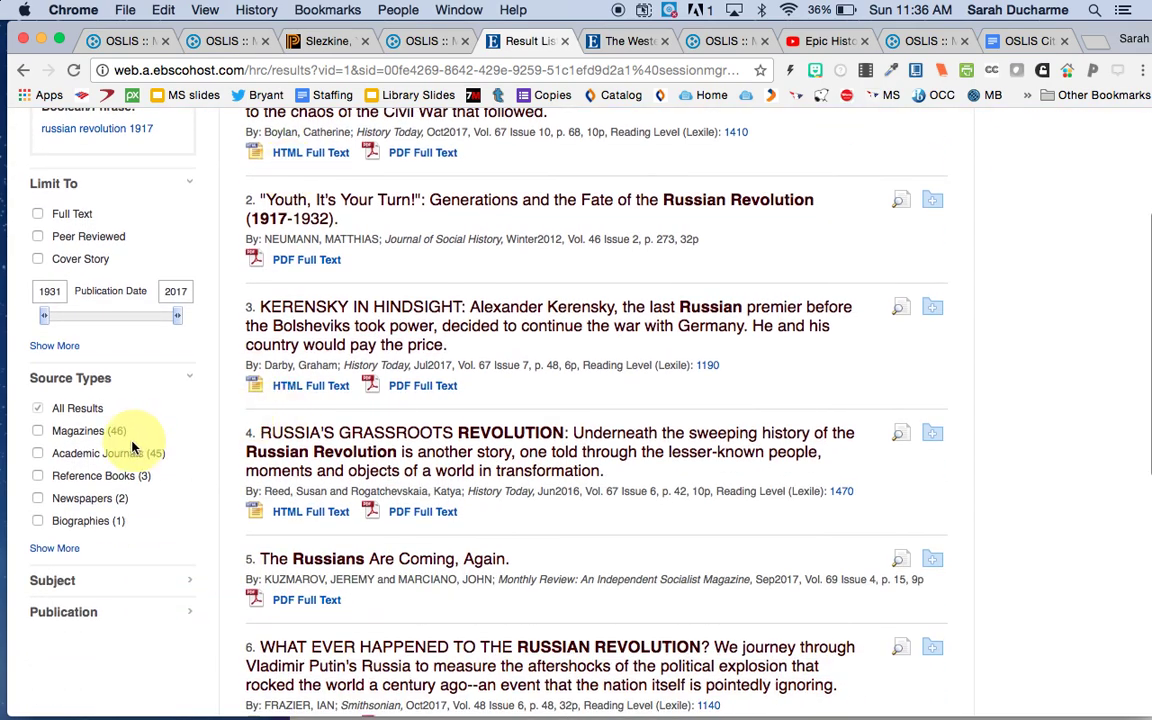
{"action": "left_click", "coordinate": [37, 213]}
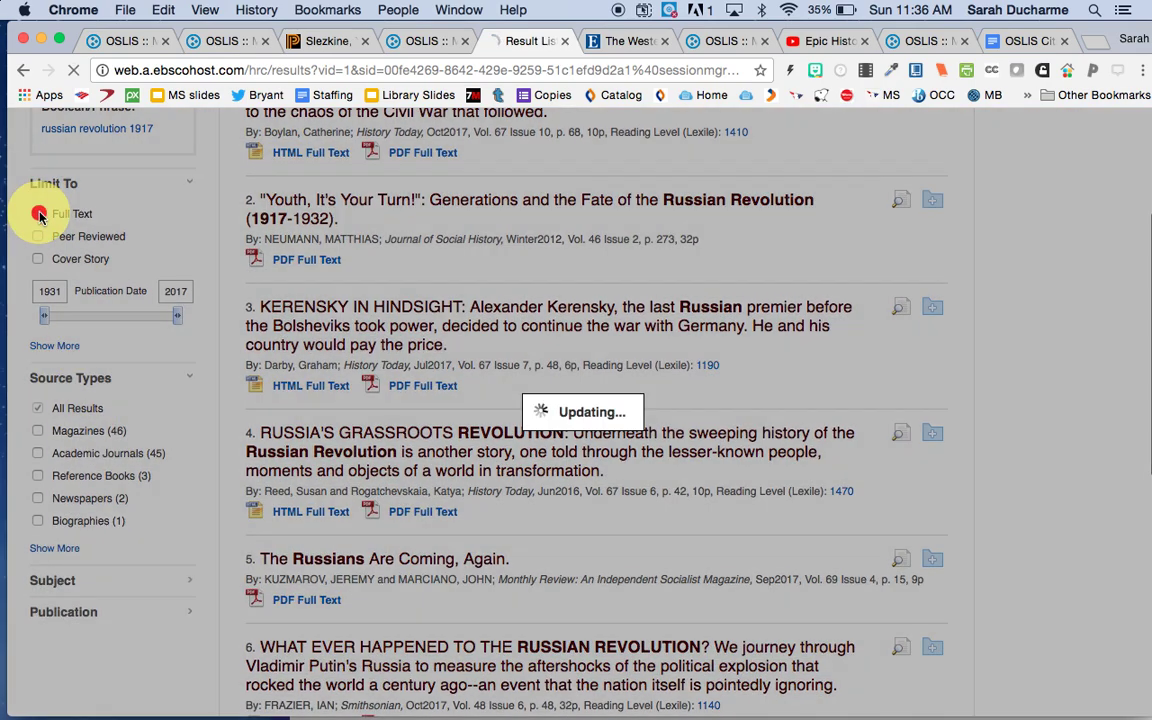
{"action": "scroll", "coordinate": [110, 496], "scroll_direction": "down", "scroll_amount": 5}
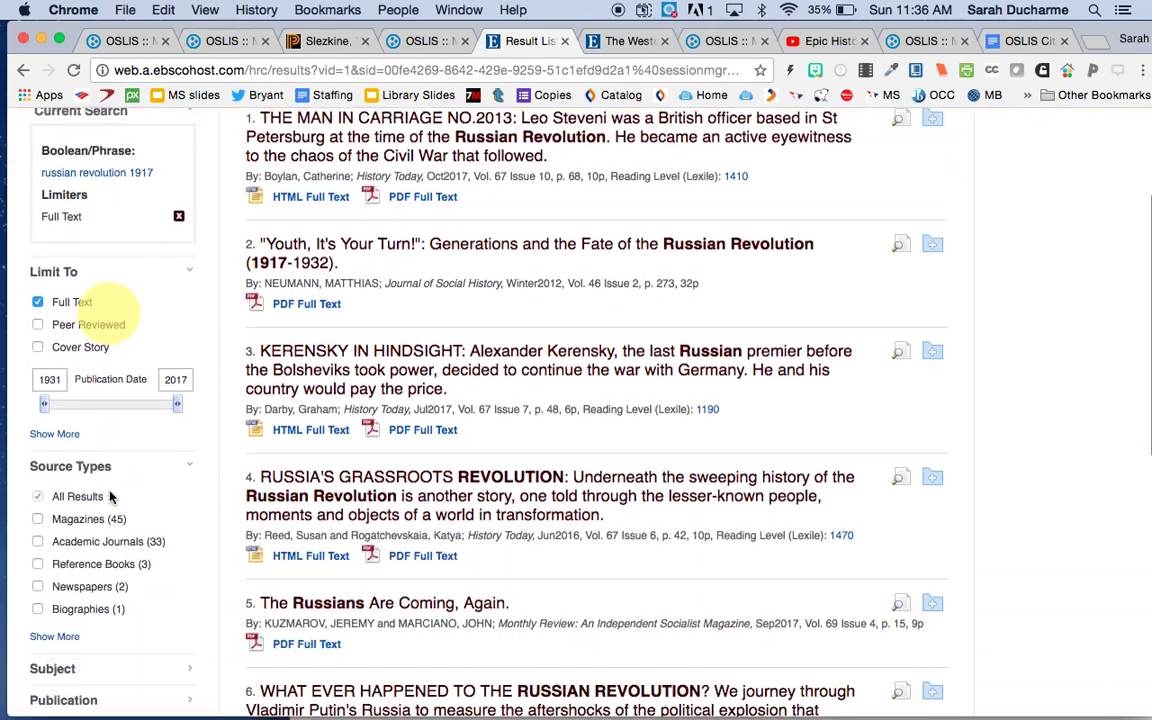
{"action": "left_click", "coordinate": [107, 532]}
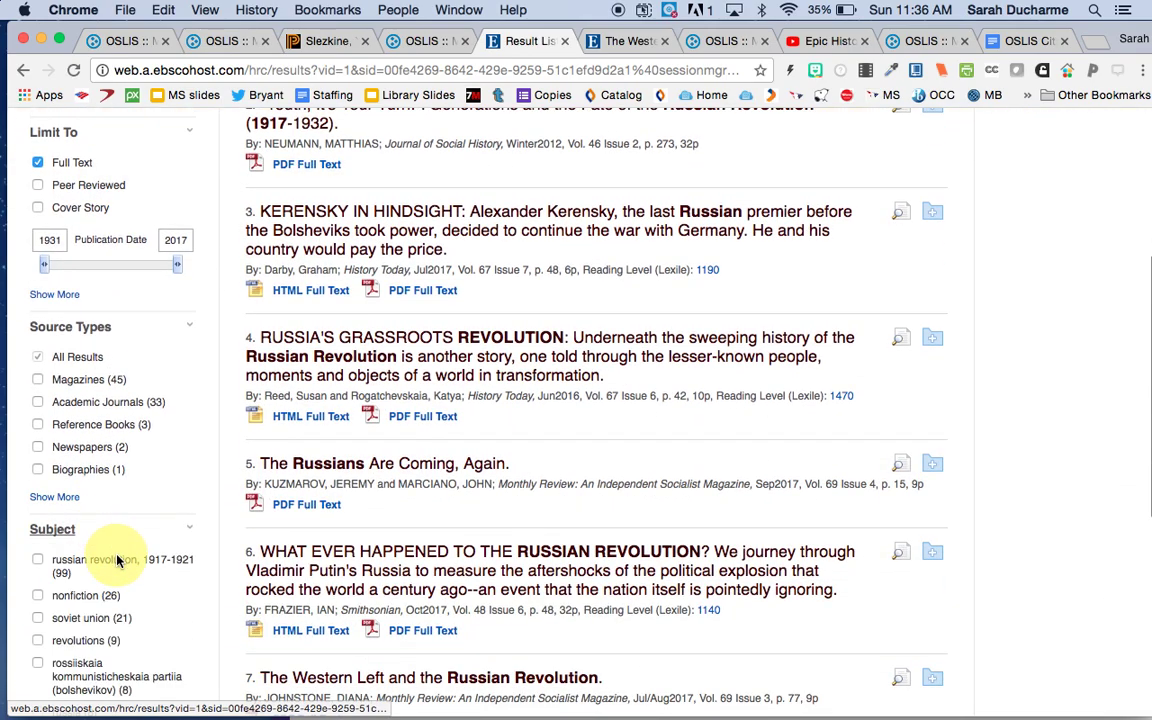
{"action": "left_click", "coordinate": [117, 561]}
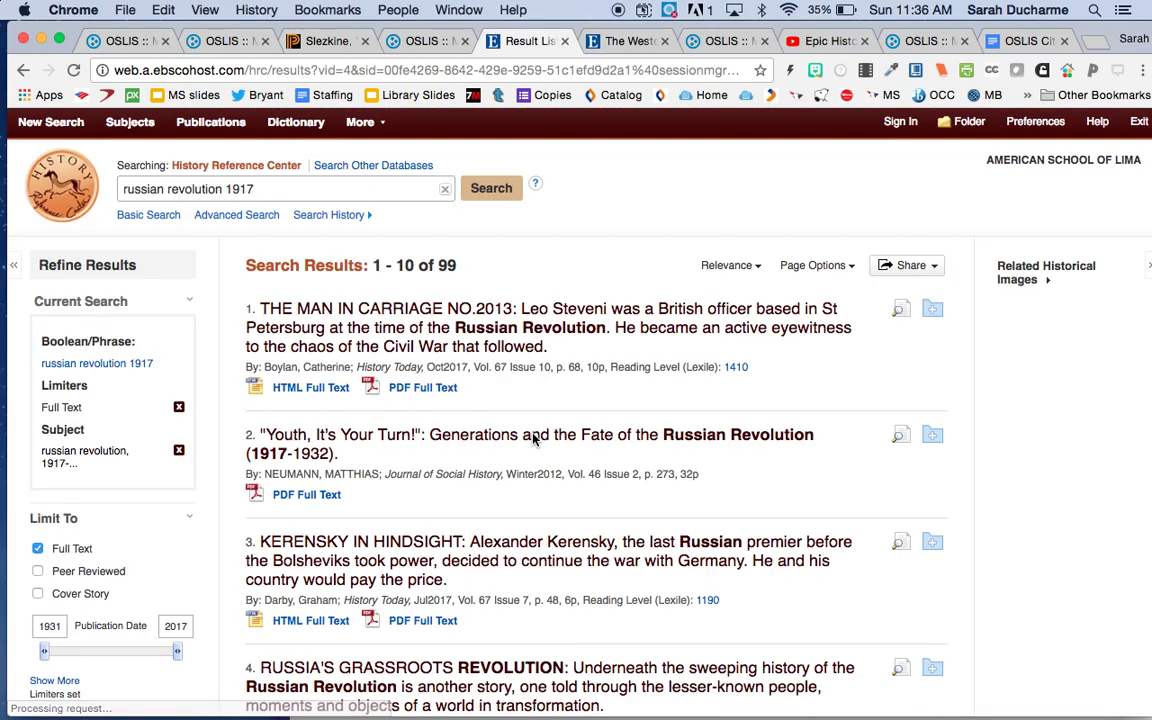
Find the article "The Western Left and the Russian Revolution" in the results and open its detailed record
{"action": "scroll", "coordinate": [533, 438], "scroll_direction": "down", "scroll_amount": 10}
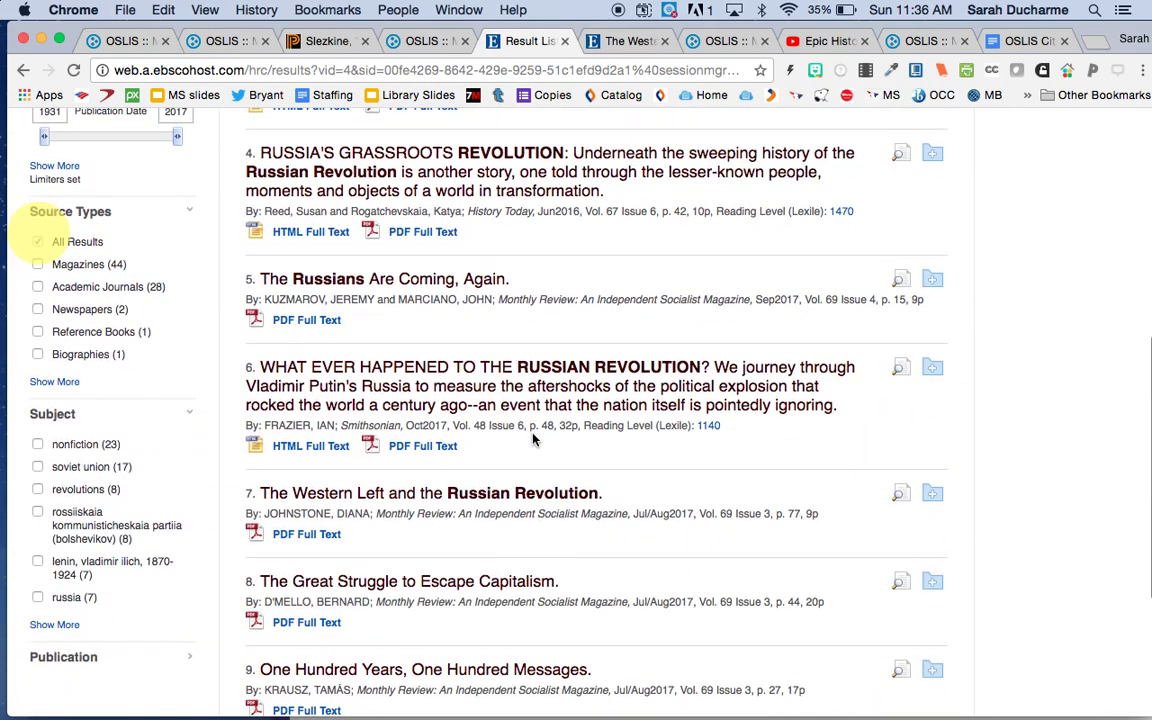
{"action": "scroll", "coordinate": [533, 438], "scroll_direction": "down", "scroll_amount": 1}
{"action": "left_click", "coordinate": [533, 437]}
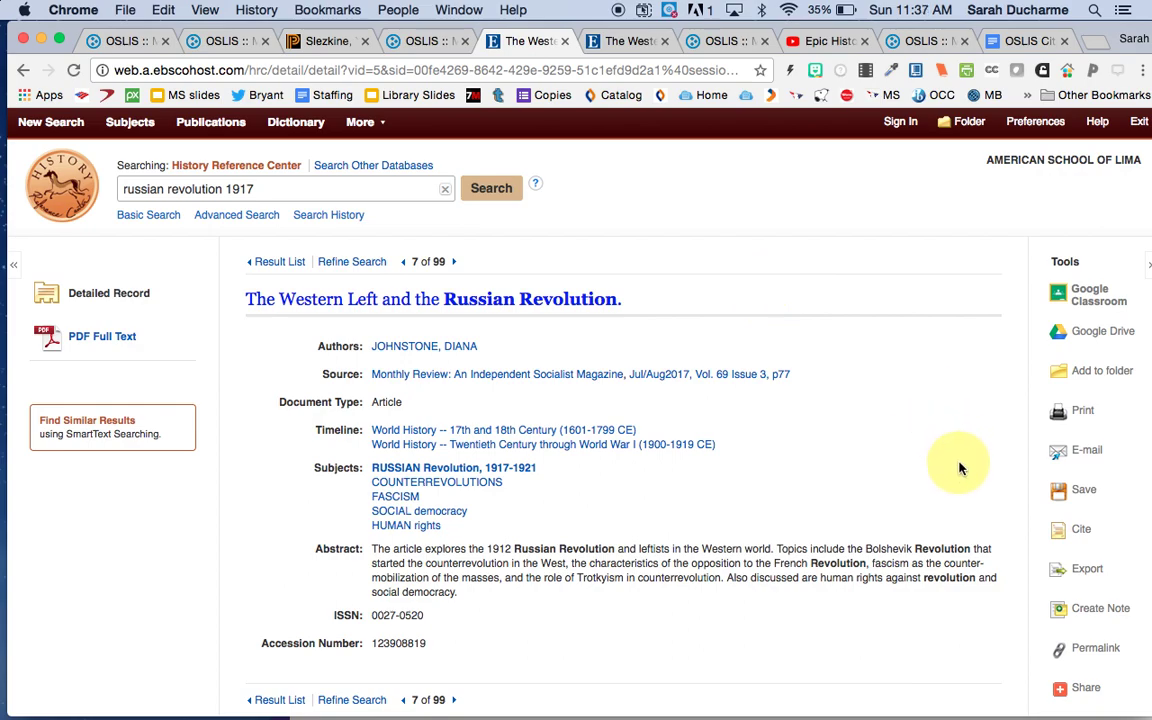
Examine the article's PDF full text for its title, author and page numbering, and return to the database record
{"action": "left_click", "coordinate": [630, 40]}
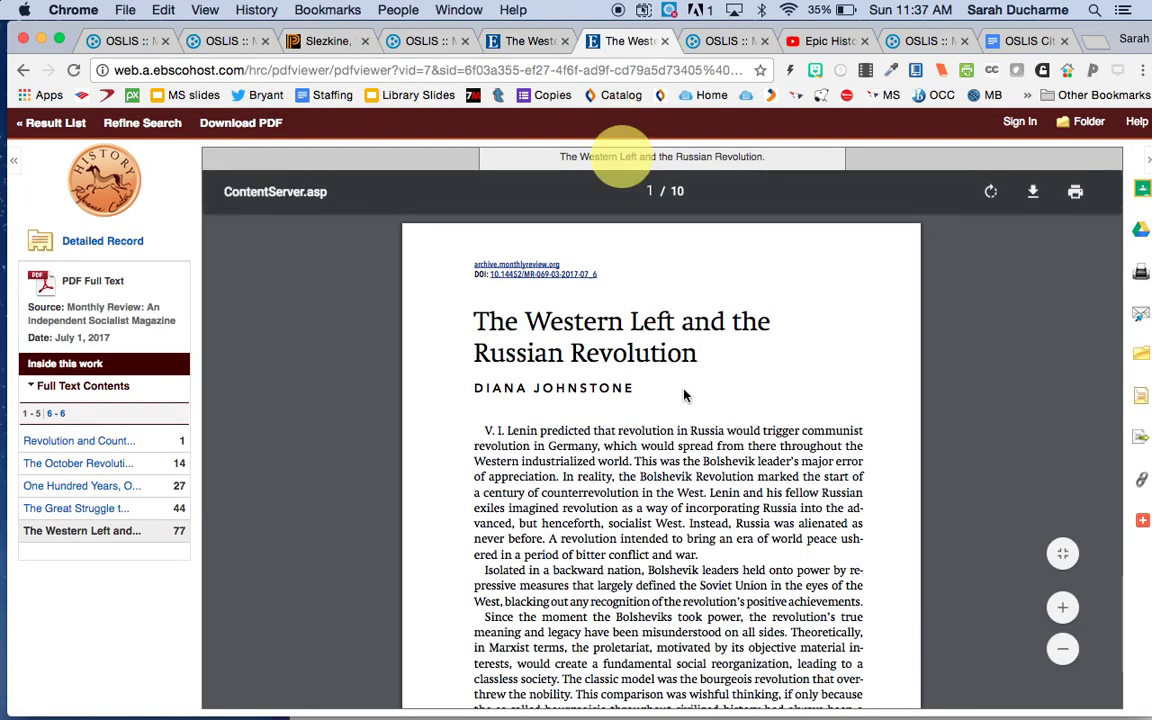
{"action": "scroll", "coordinate": [684, 395], "scroll_direction": "down", "scroll_amount": 10}
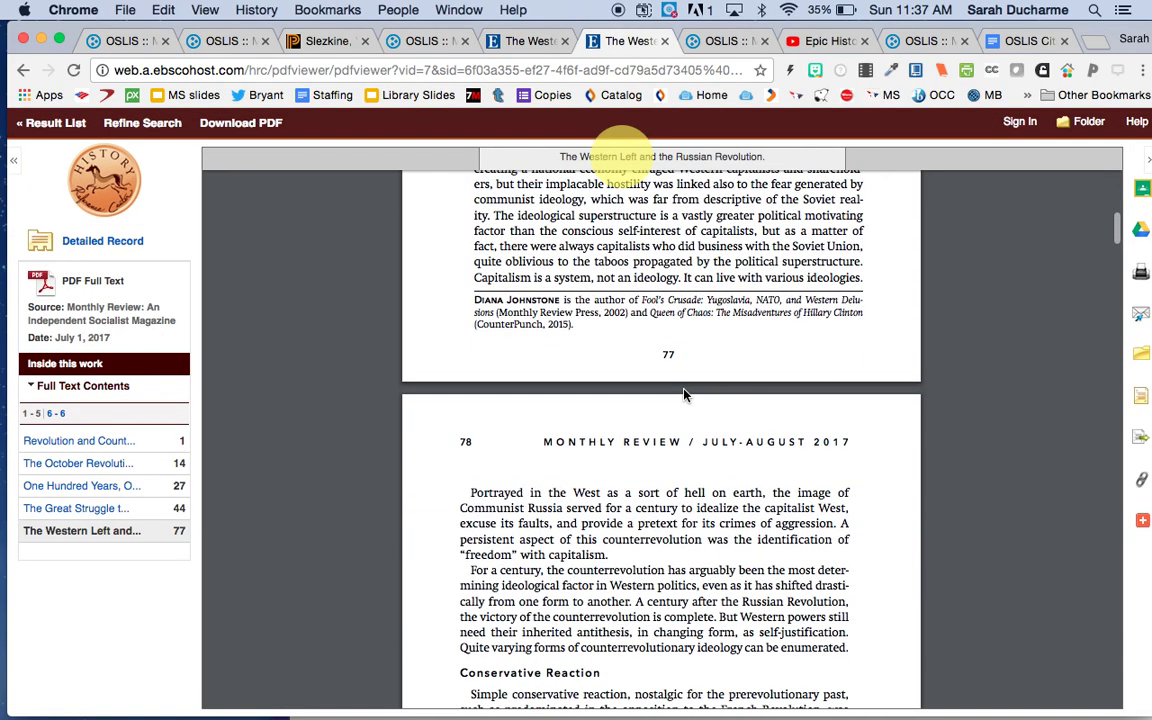
{"action": "scroll", "coordinate": [684, 395], "scroll_direction": "up", "scroll_amount": 10}
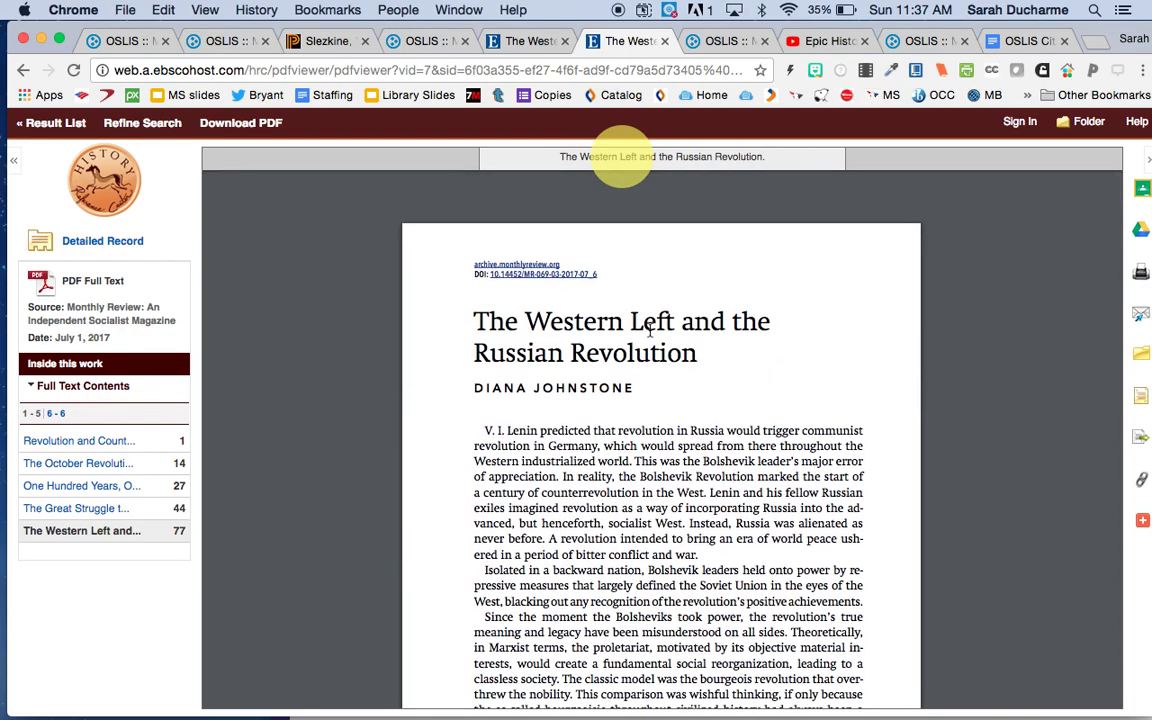
{"action": "left_click", "coordinate": [519, 42]}
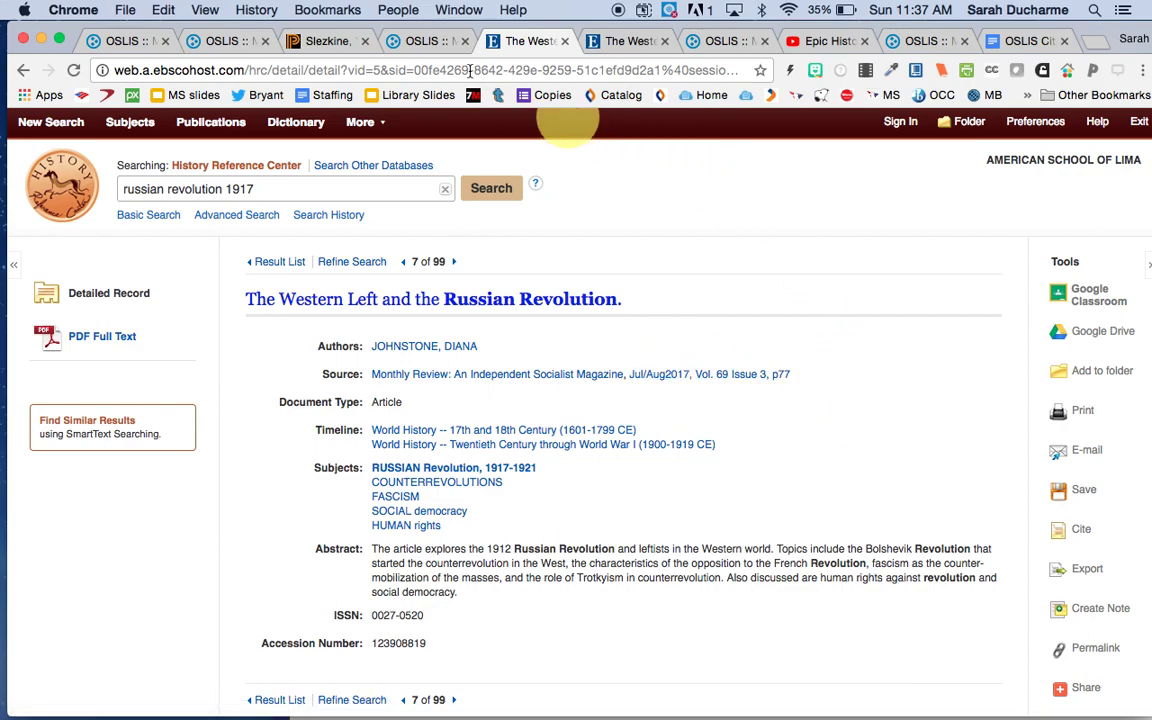
Go back to the periodical citation form and review the source type choices, keeping Journal Article
{"action": "left_click", "coordinate": [428, 50]}
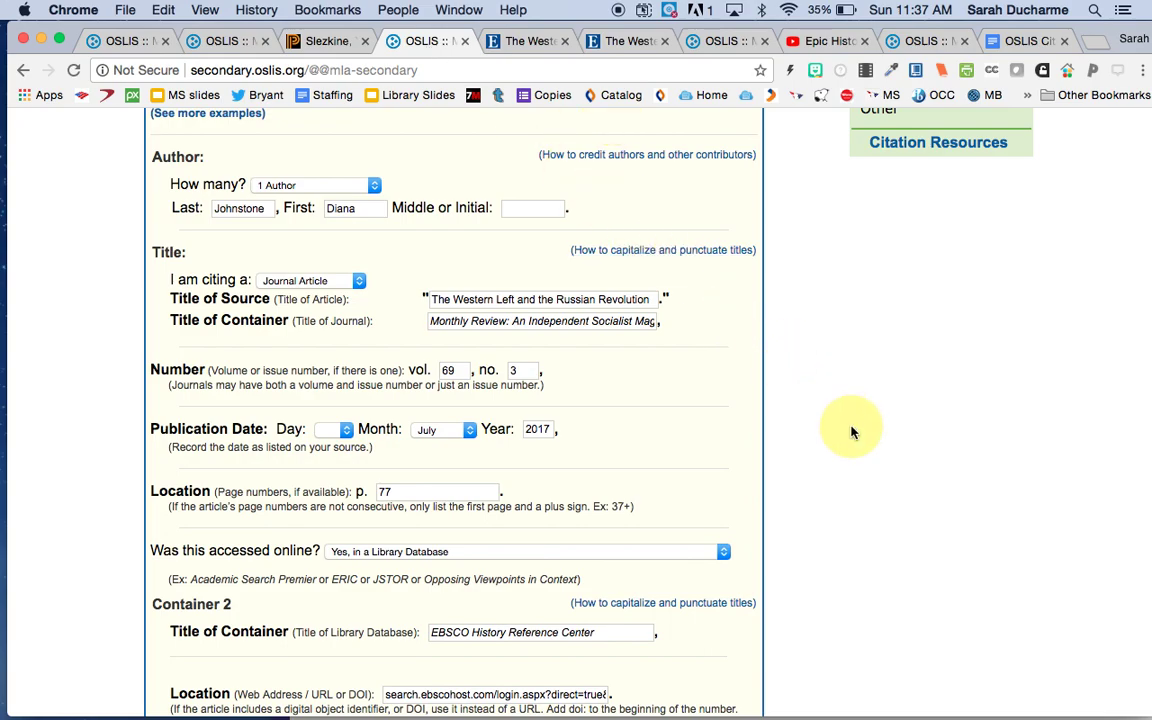
{"action": "scroll", "coordinate": [852, 432], "scroll_direction": "up", "scroll_amount": 3}
{"action": "scroll", "coordinate": [852, 432], "scroll_direction": "down", "scroll_amount": 1}
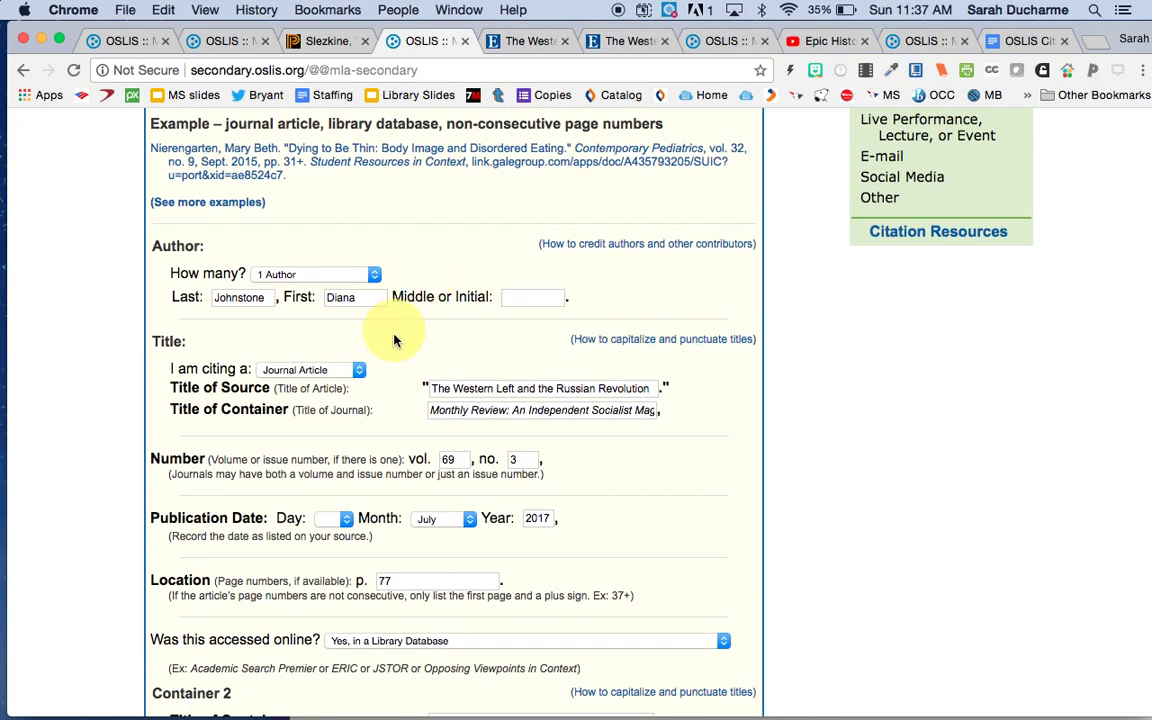
{"action": "left_click", "coordinate": [363, 374]}
{"action": "left_click", "coordinate": [356, 370]}
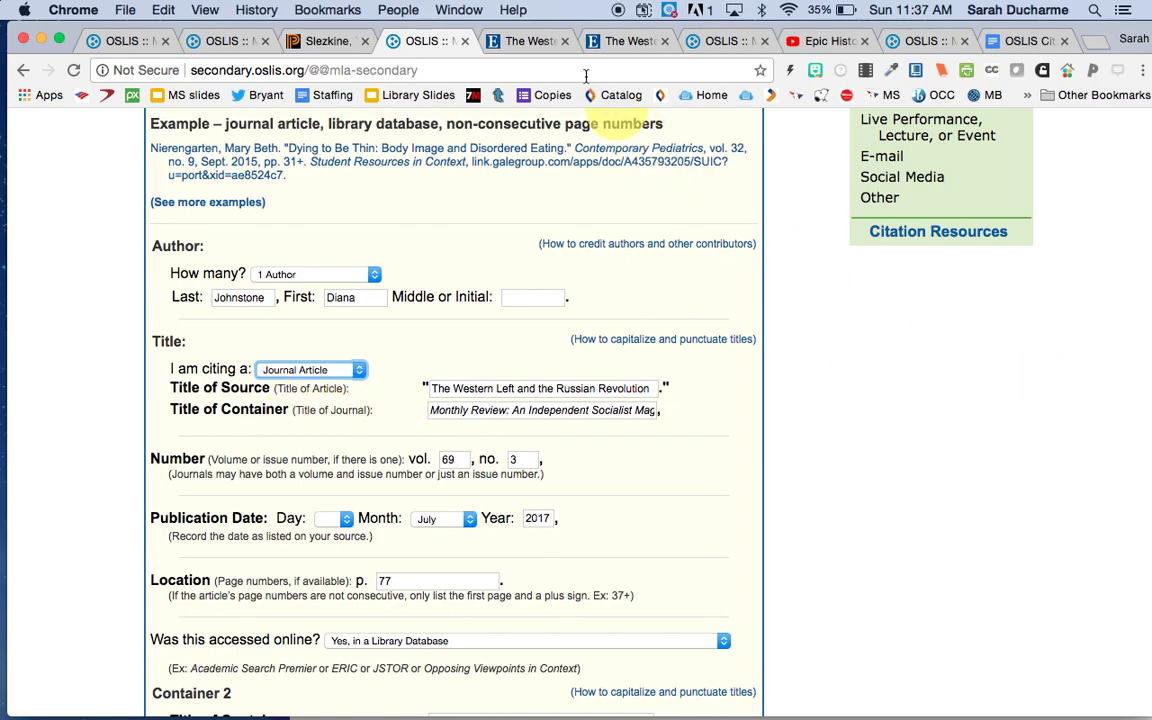
Compare the form's article title, journal title, volume and issue number with the database record
{"action": "left_click", "coordinate": [533, 42]}
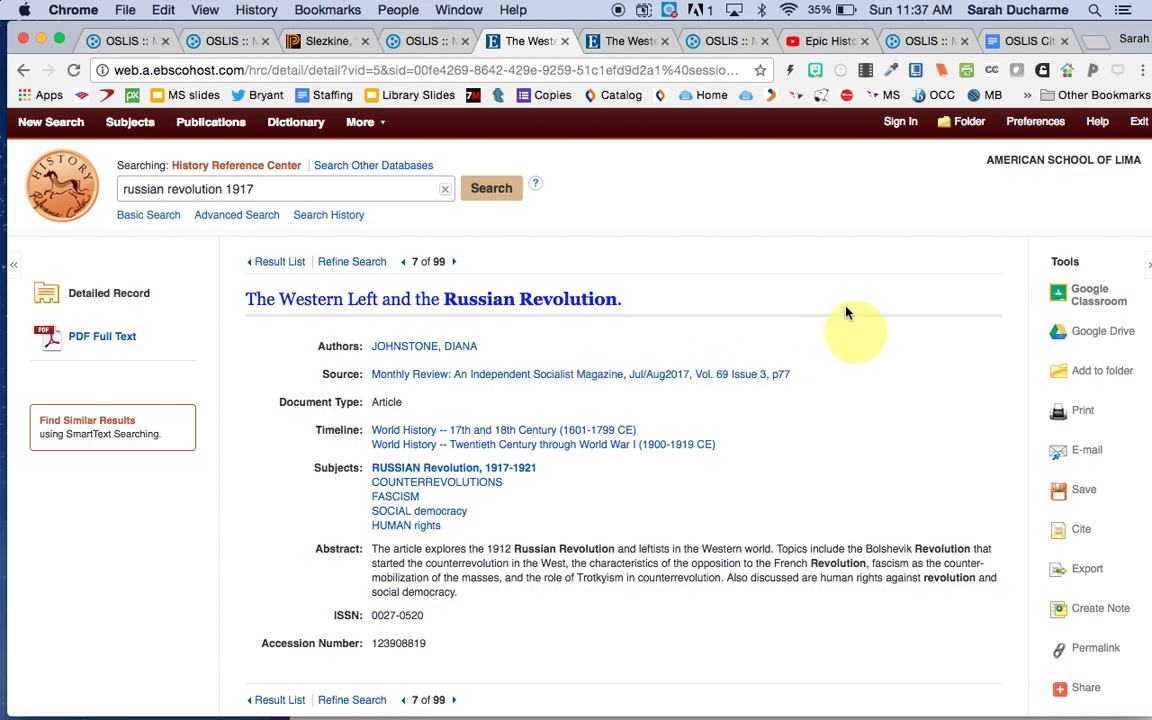
{"action": "left_click", "coordinate": [390, 40]}
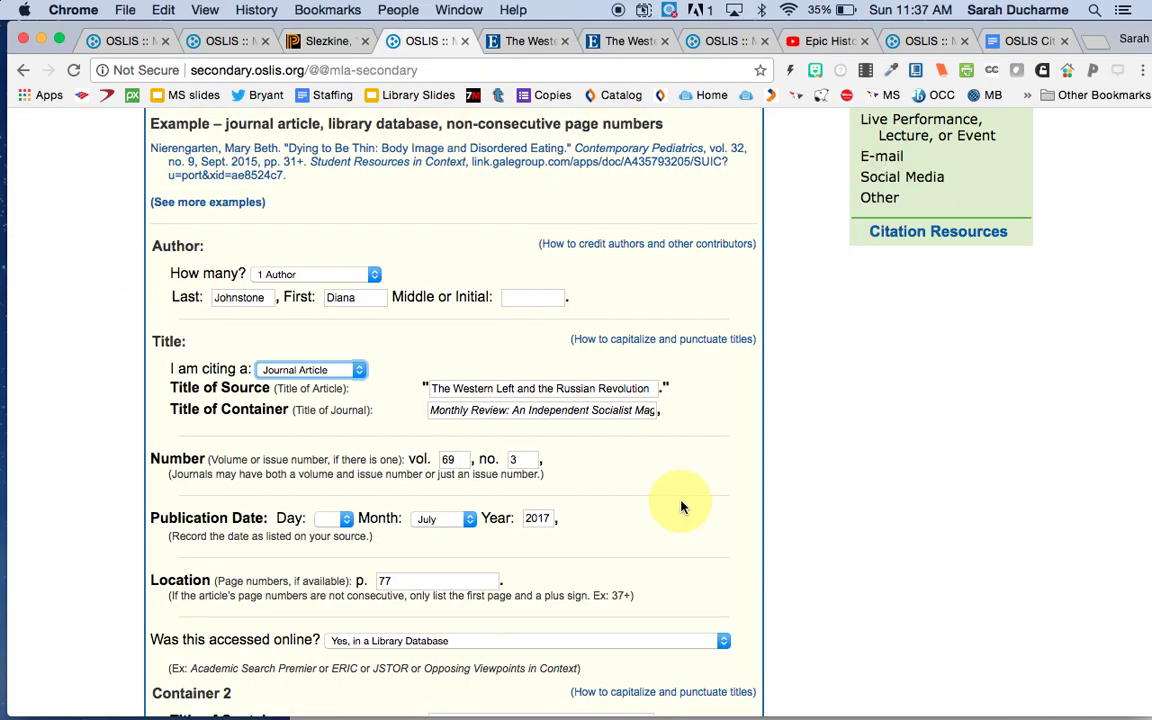
{"action": "scroll", "coordinate": [681, 507], "scroll_direction": "down", "scroll_amount": 2}
{"action": "scroll", "coordinate": [681, 507], "scroll_direction": "down", "scroll_amount": 2}
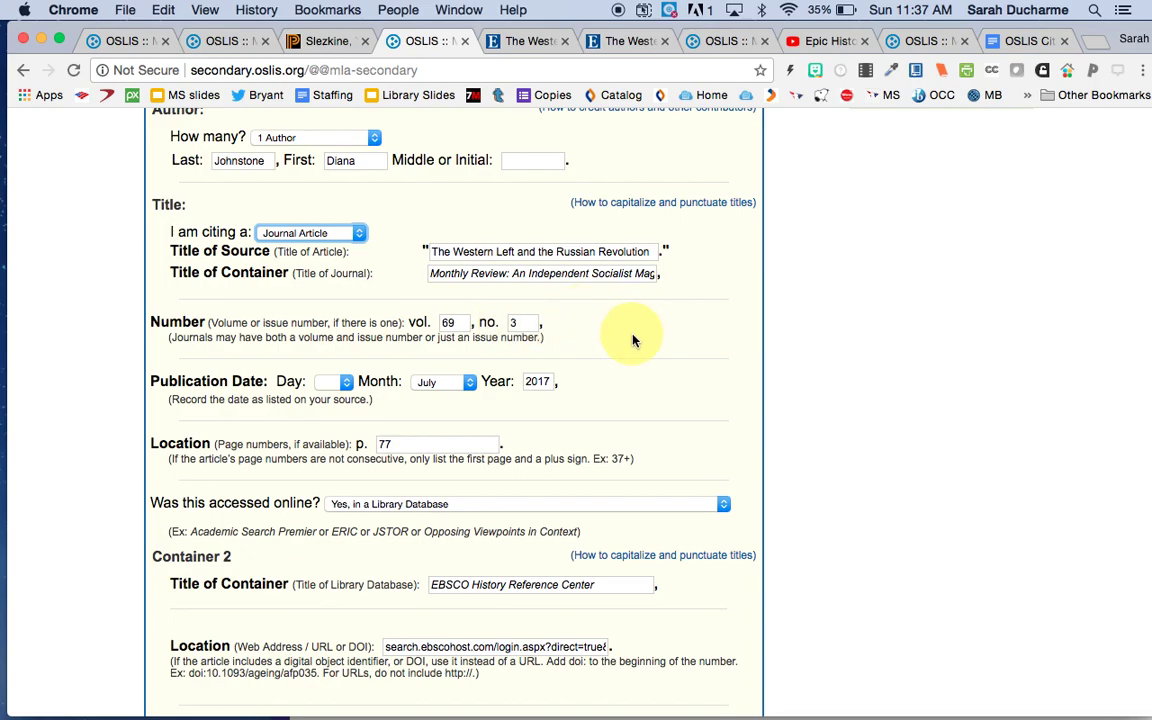
{"action": "scroll", "coordinate": [632, 340], "scroll_direction": "down", "scroll_amount": 2}
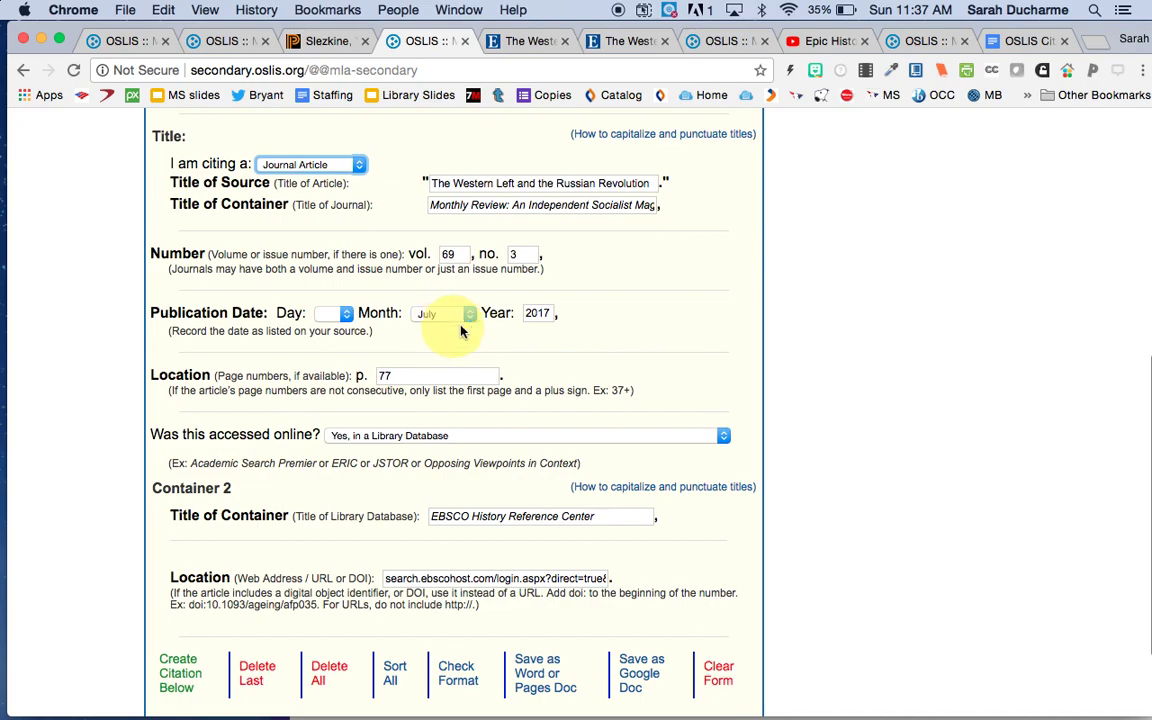
Check the form's publication date and page number against the database record and the article's PDF
{"action": "left_click", "coordinate": [528, 41]}
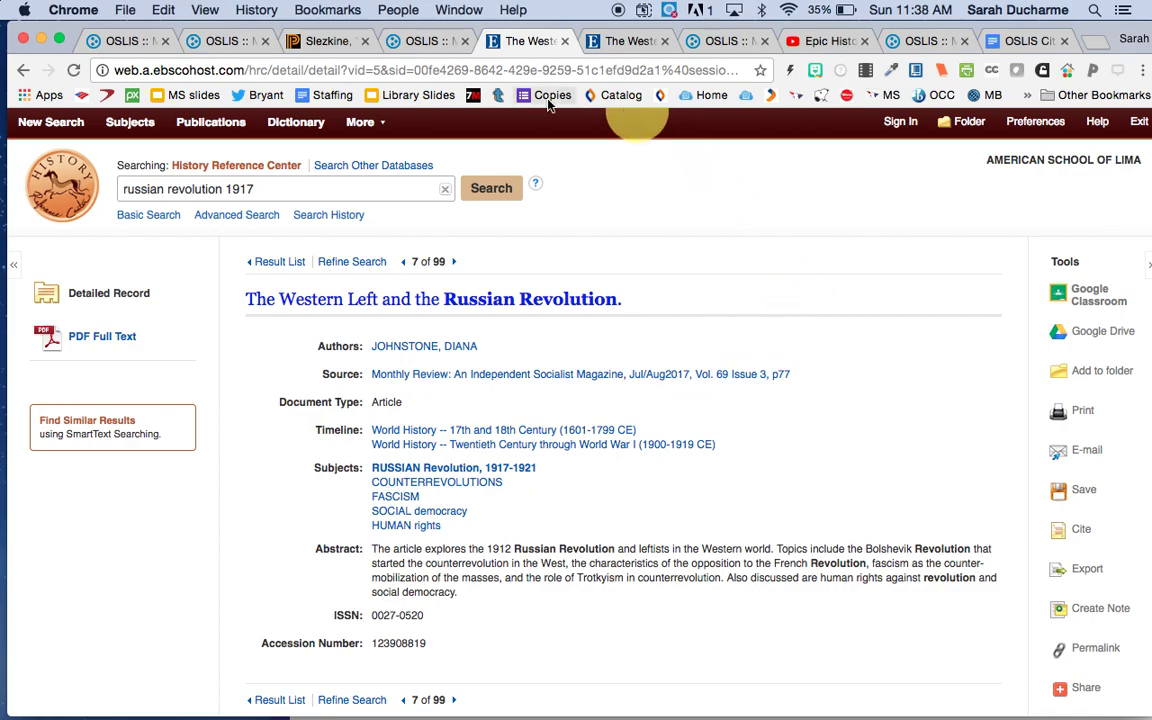
{"action": "left_click", "coordinate": [427, 41]}
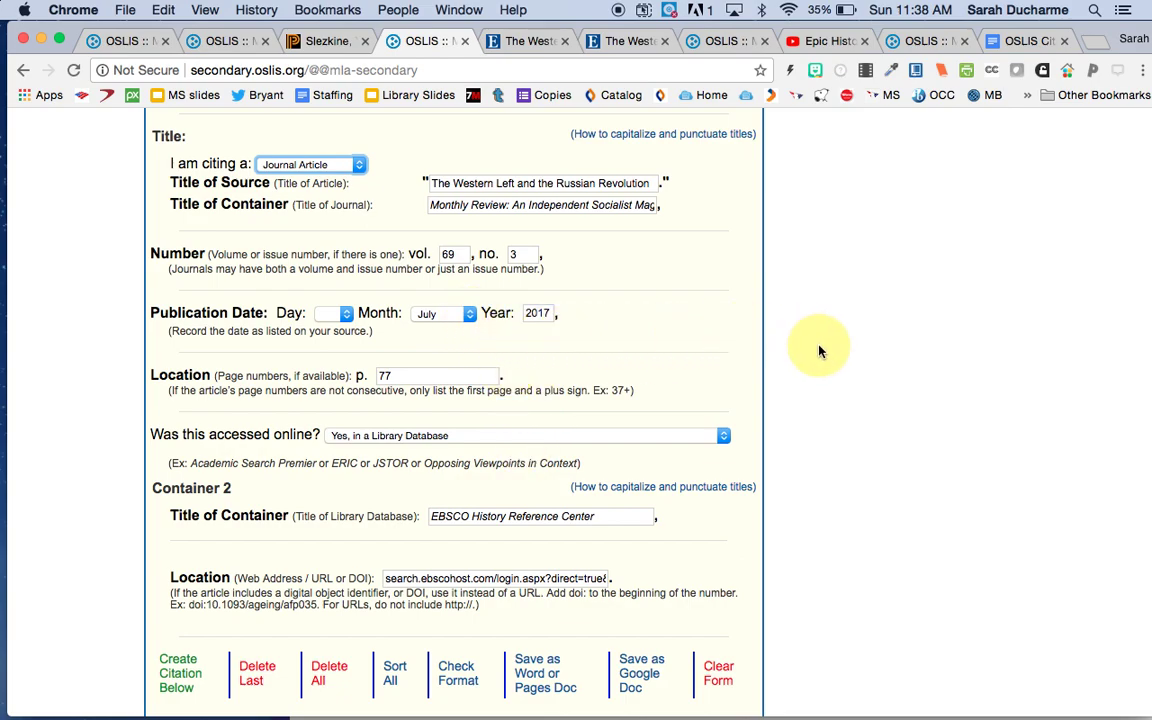
{"action": "left_click", "coordinate": [463, 379]}
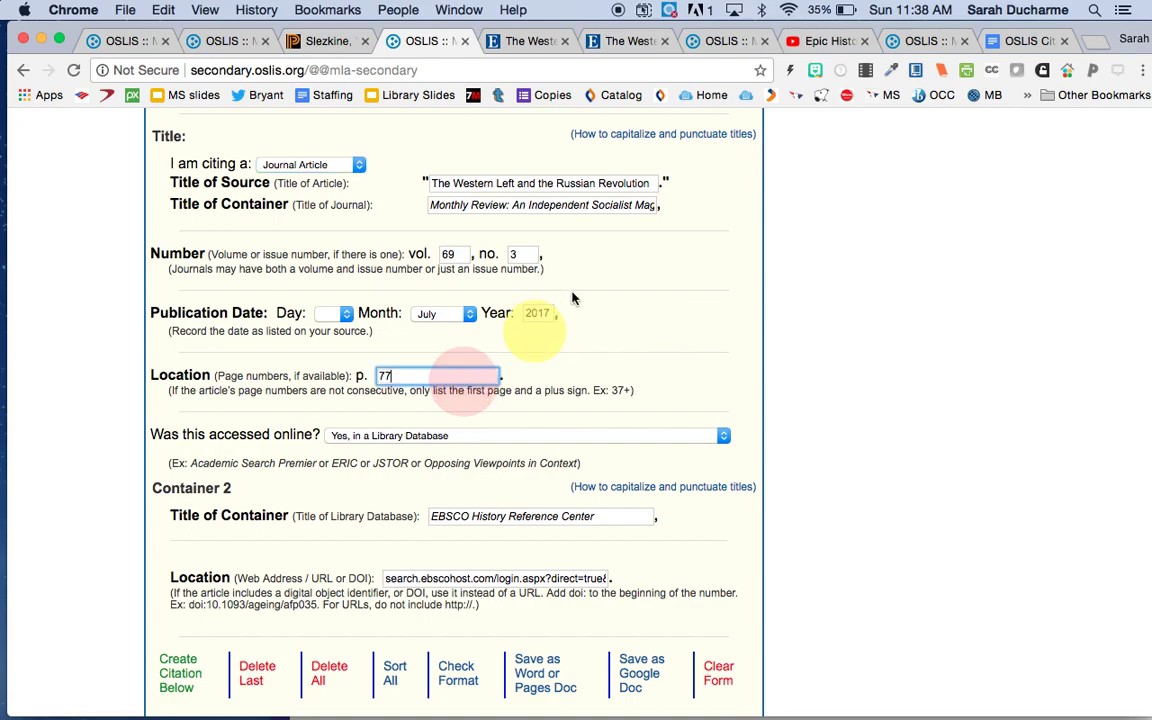
{"action": "left_click", "coordinate": [532, 41]}
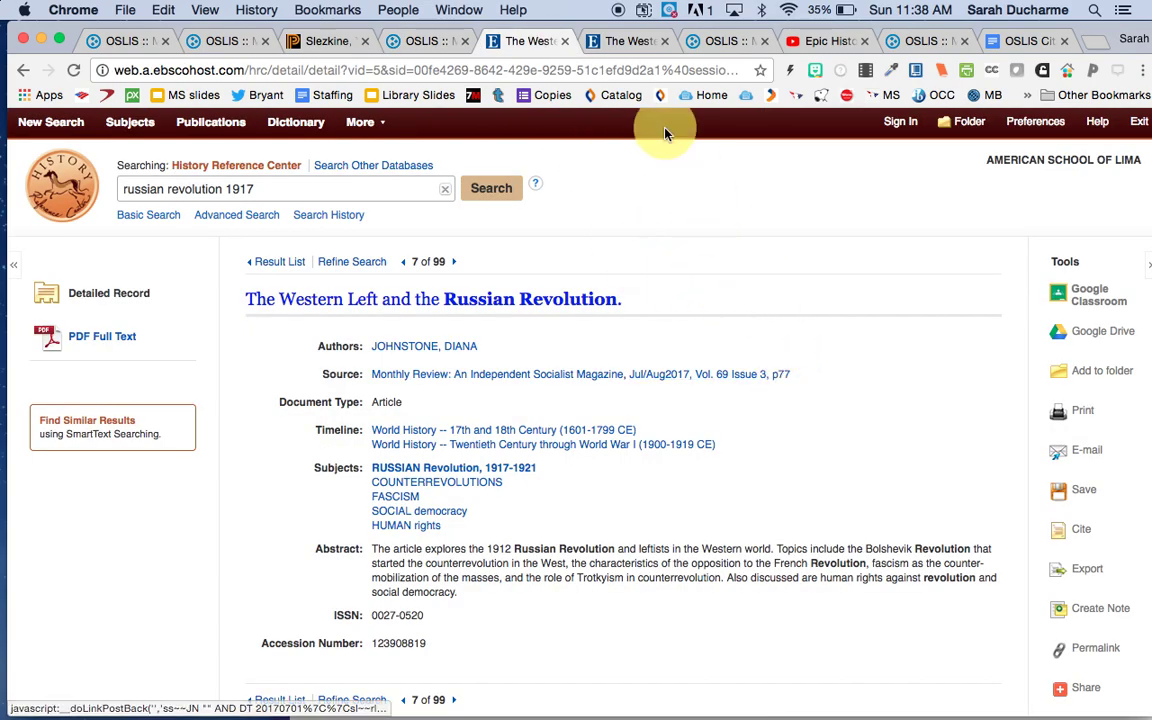
{"action": "left_click", "coordinate": [631, 41]}
{"action": "scroll", "coordinate": [815, 362], "scroll_direction": "down", "scroll_amount": 10}
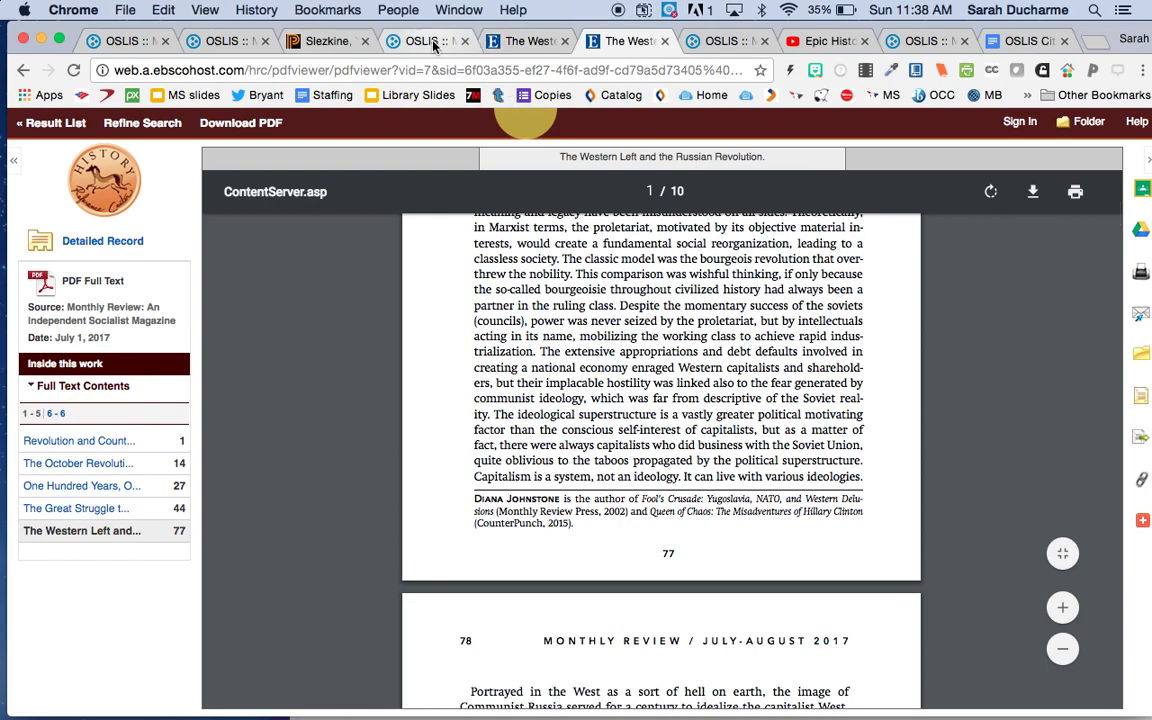
Review the online access choices in the citation form, keeping "Yes, in a Library Database"
{"action": "left_click", "coordinate": [392, 38]}
{"action": "scroll", "coordinate": [600, 365], "scroll_direction": "down", "scroll_amount": 3}
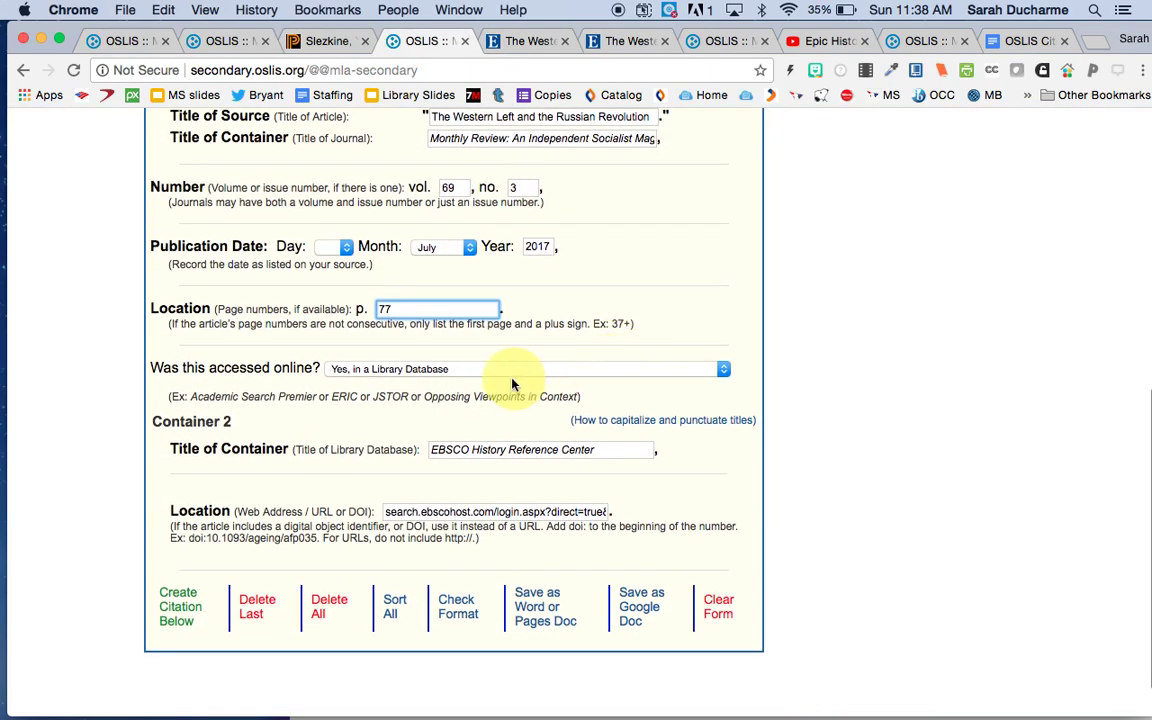
{"action": "left_click", "coordinate": [725, 369]}
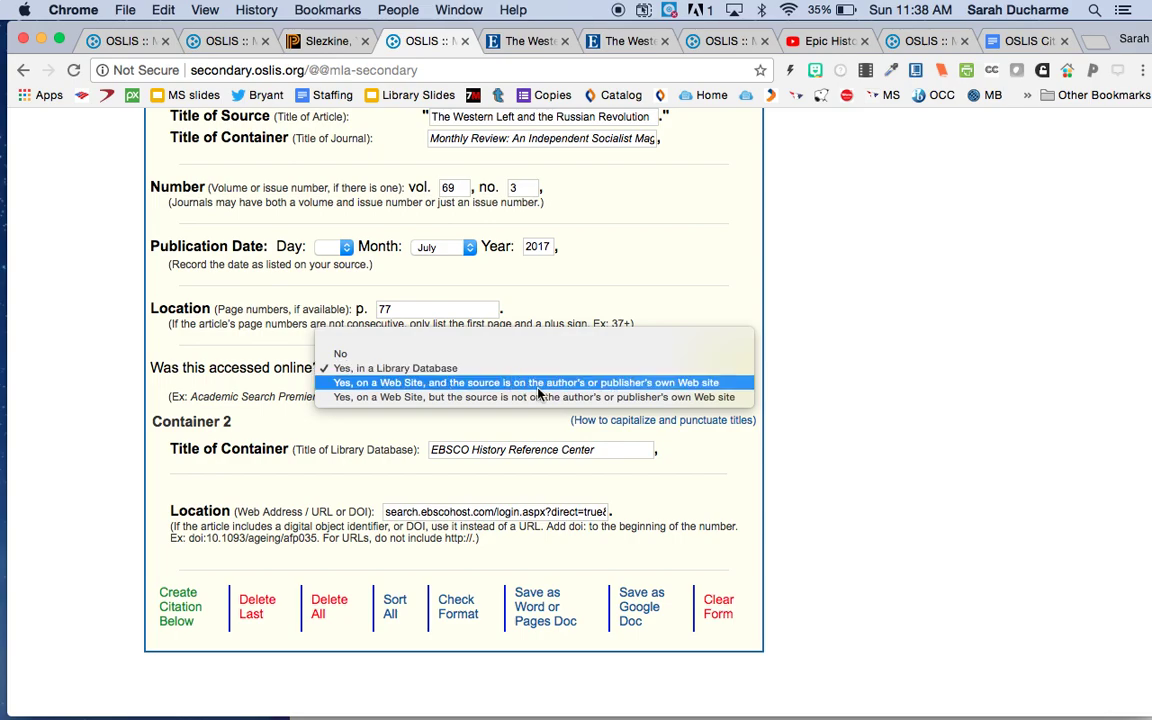
{"action": "left_click", "coordinate": [730, 366]}
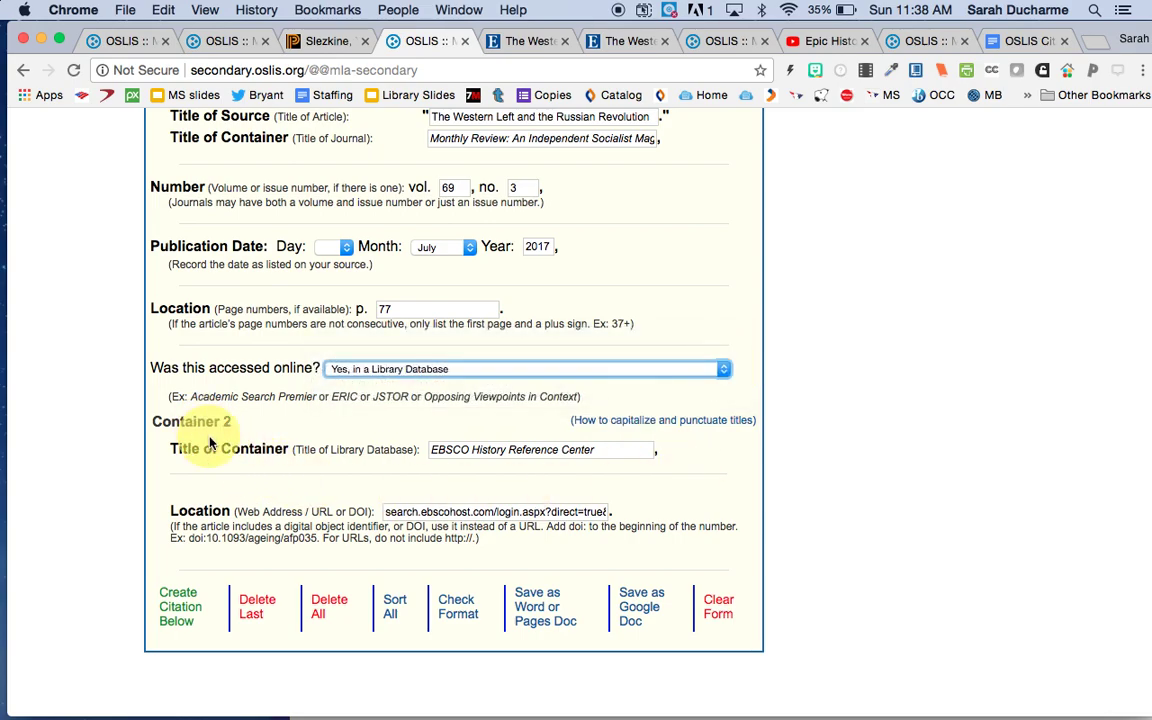
Examine the Container 2 fields for the library database title and the article's web address
{"action": "left_click", "coordinate": [613, 450]}
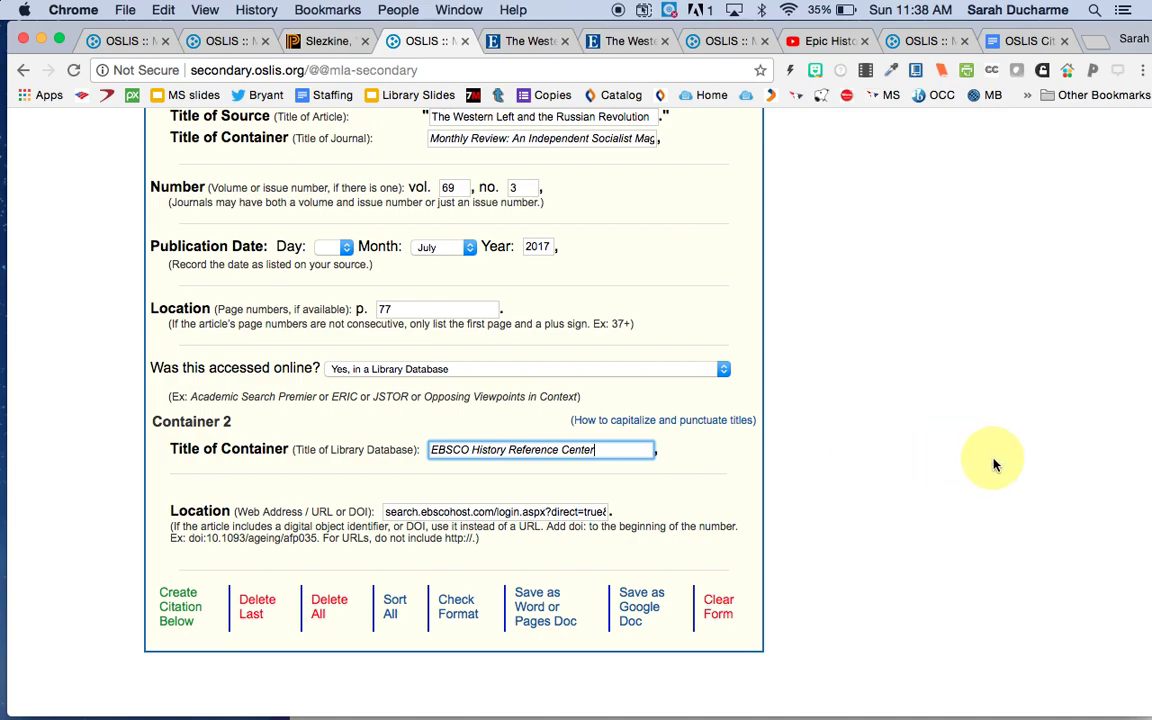
{"action": "scroll", "coordinate": [994, 463], "scroll_direction": "down", "scroll_amount": 1}
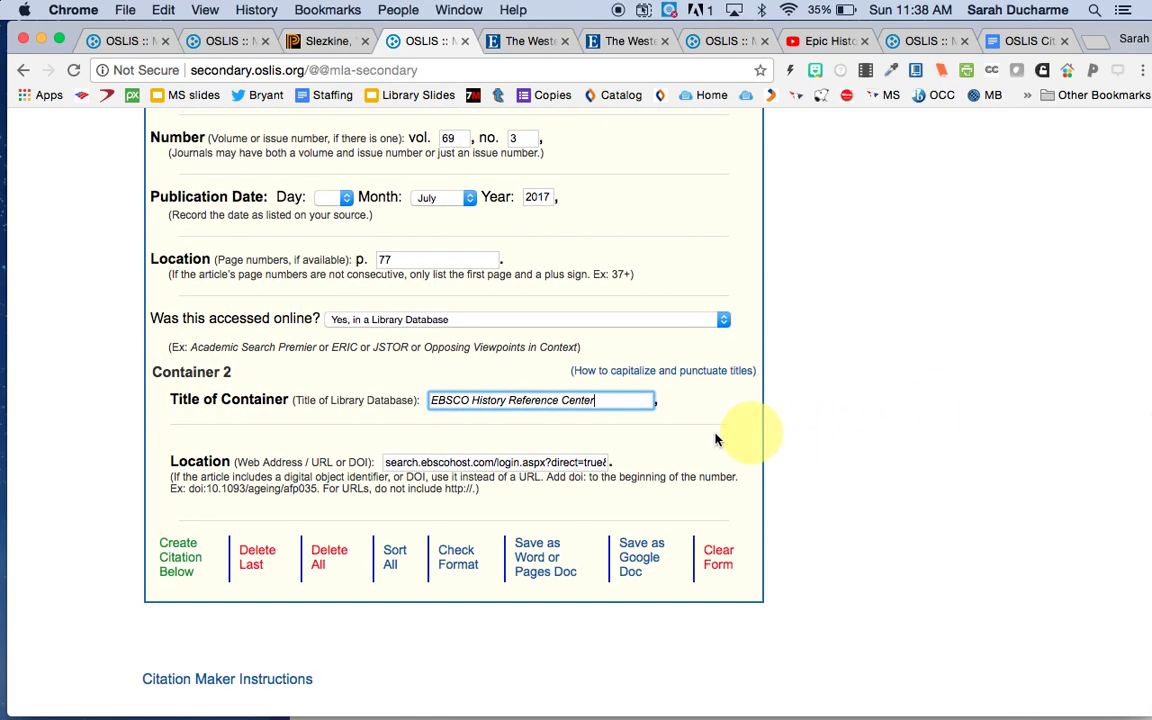
{"action": "left_click", "coordinate": [583, 462]}
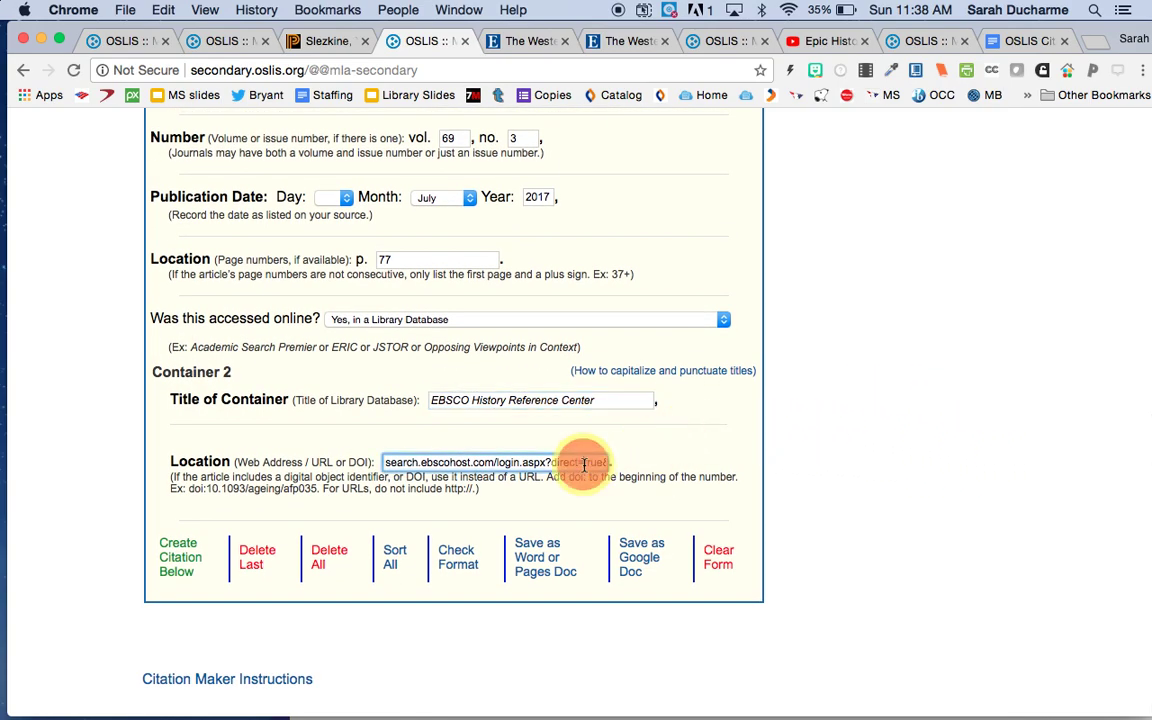
Copy the permalink from the article's EBSCO record for the web address in the journal article form
{"action": "left_click", "coordinate": [528, 41]}
{"action": "scroll", "coordinate": [849, 419], "scroll_direction": "down", "scroll_amount": 3}
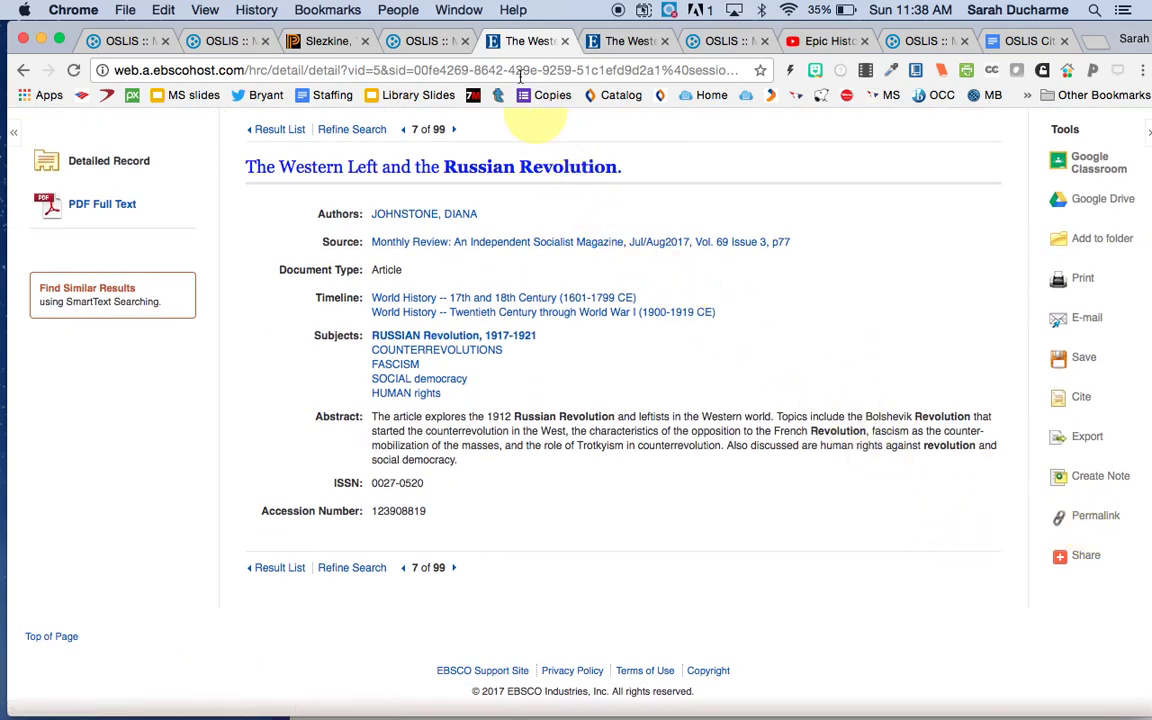
{"action": "left_click", "coordinate": [1097, 518]}
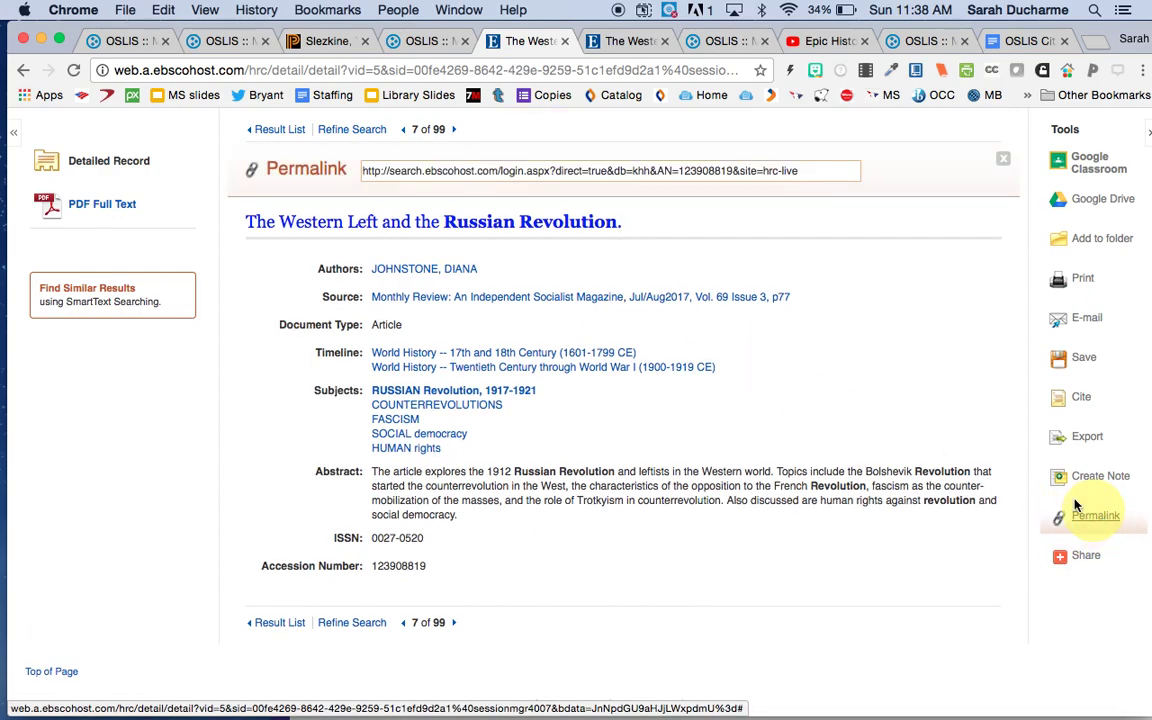
{"action": "left_click", "coordinate": [726, 173]}
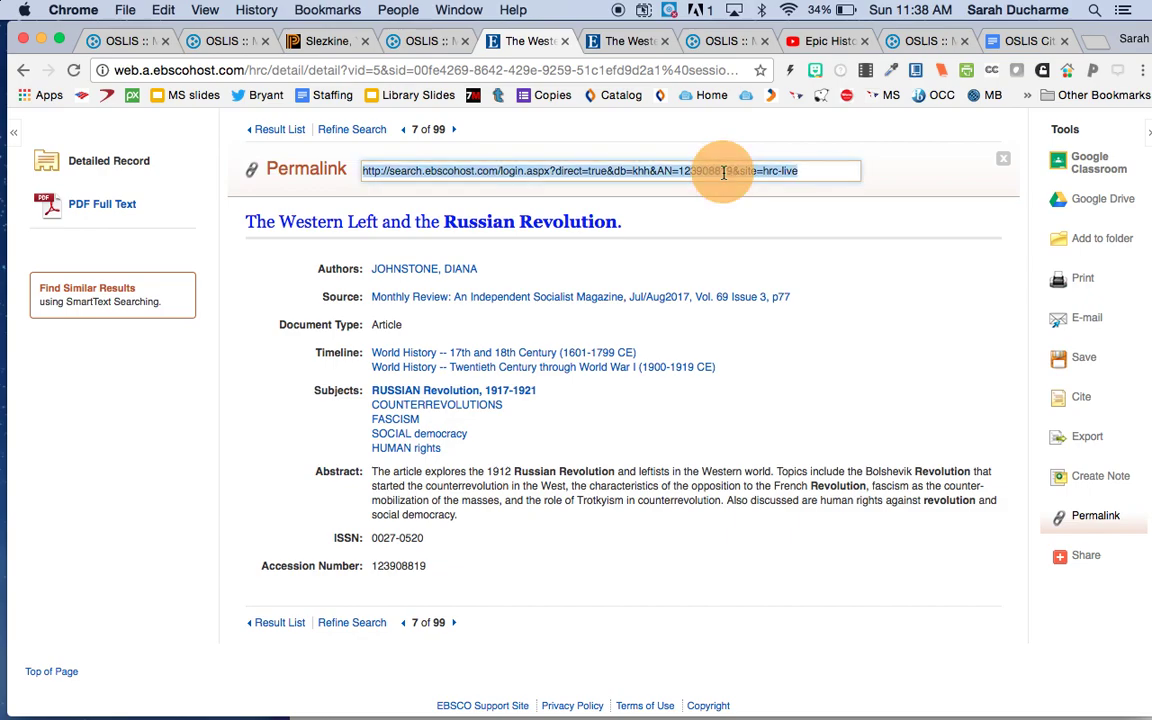
{"action": "key", "text": "super+c"}
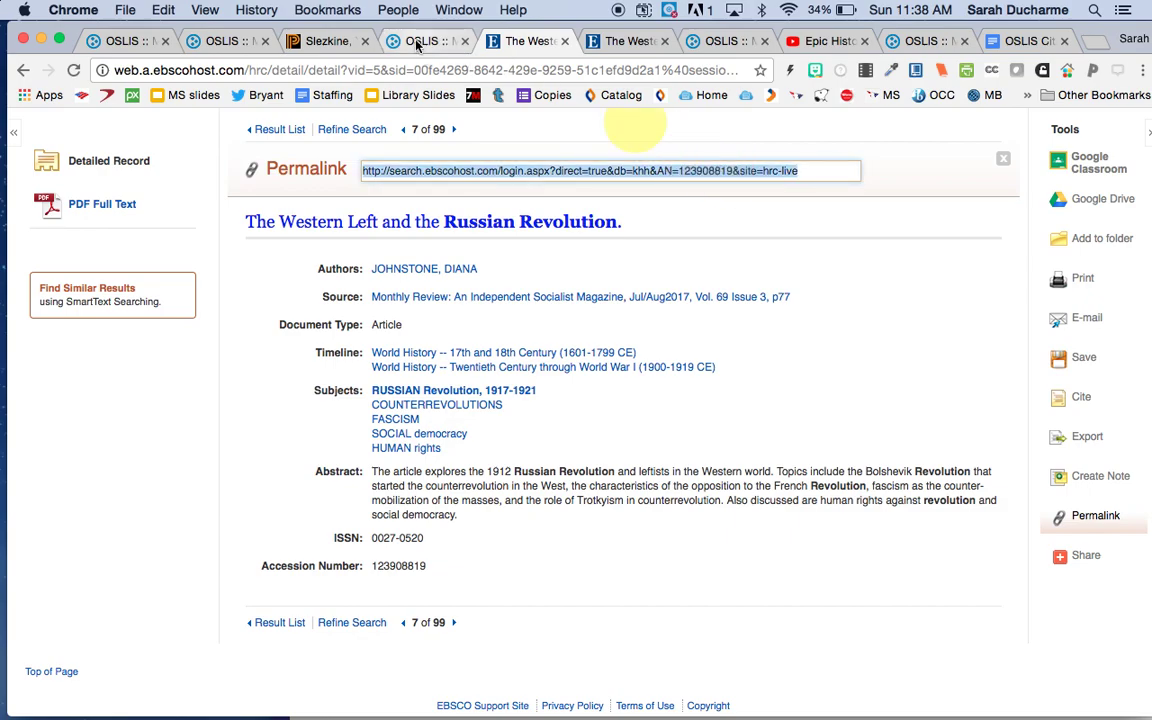
{"action": "left_click", "coordinate": [390, 42]}
{"action": "key", "text": "super+v"}
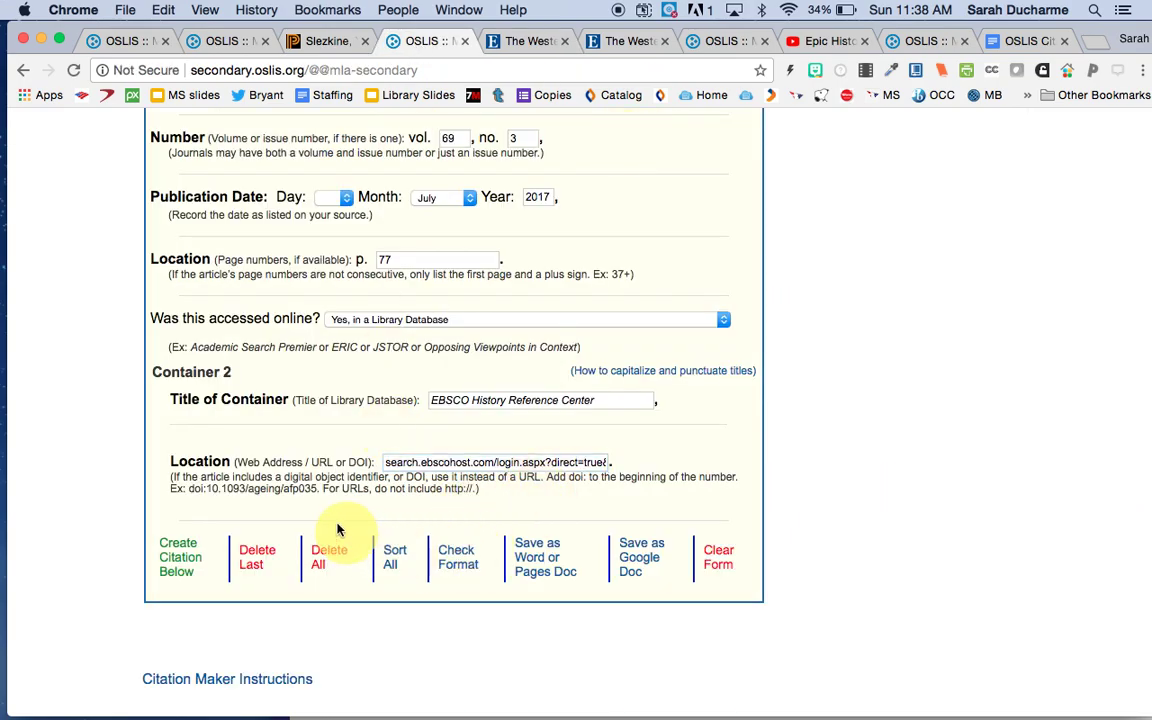
{"action": "left_click", "coordinate": [432, 494]}
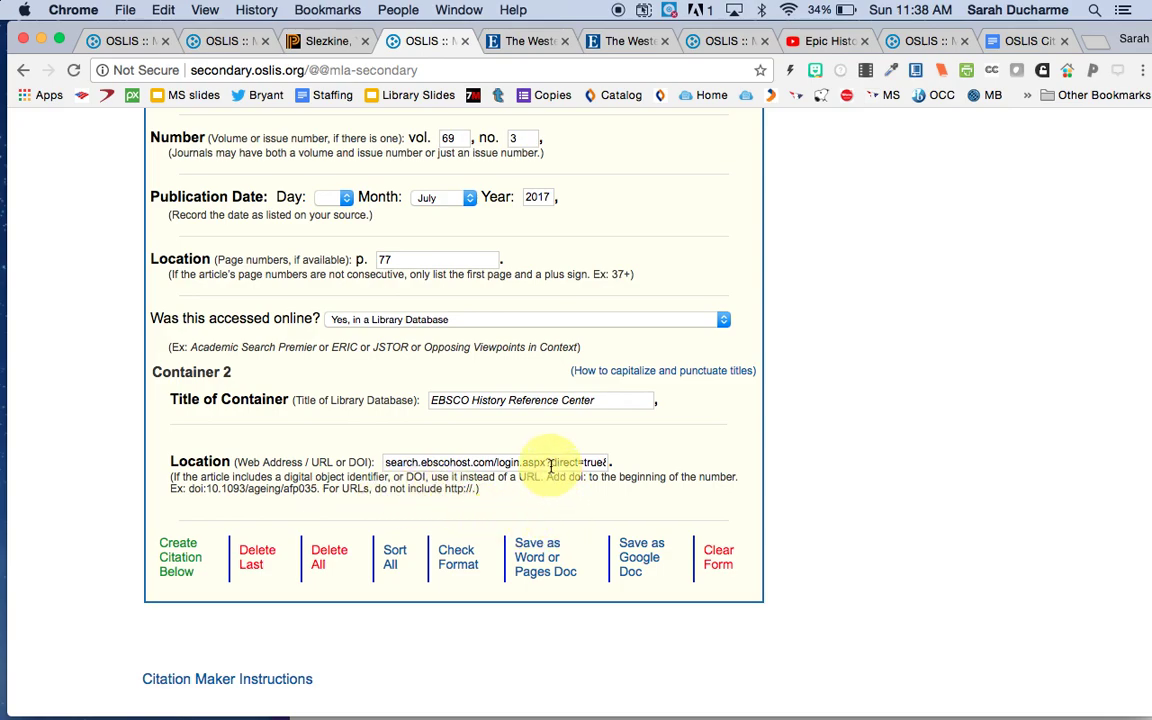
Review the journal article form from the examples and author through to the Container 2 web address
{"action": "scroll", "coordinate": [819, 545], "scroll_direction": "up", "scroll_amount": 10}
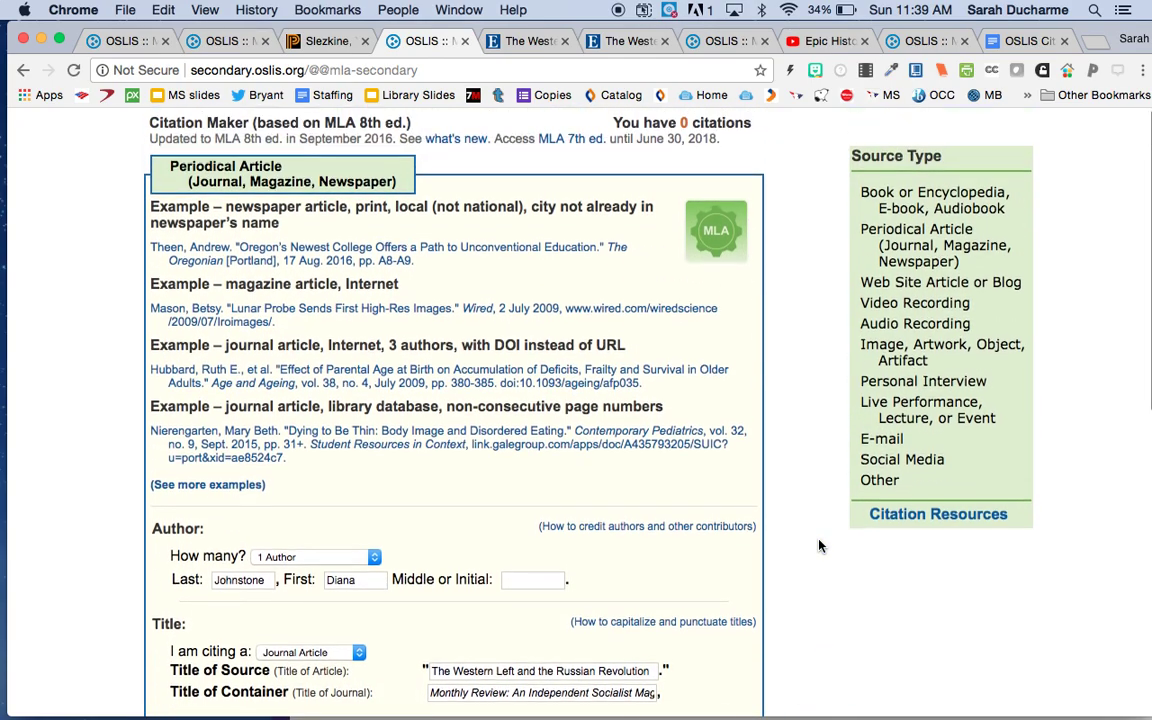
{"action": "scroll", "coordinate": [819, 545], "scroll_direction": "down", "scroll_amount": 10}
{"action": "scroll", "coordinate": [819, 545], "scroll_direction": "down", "scroll_amount": 2}
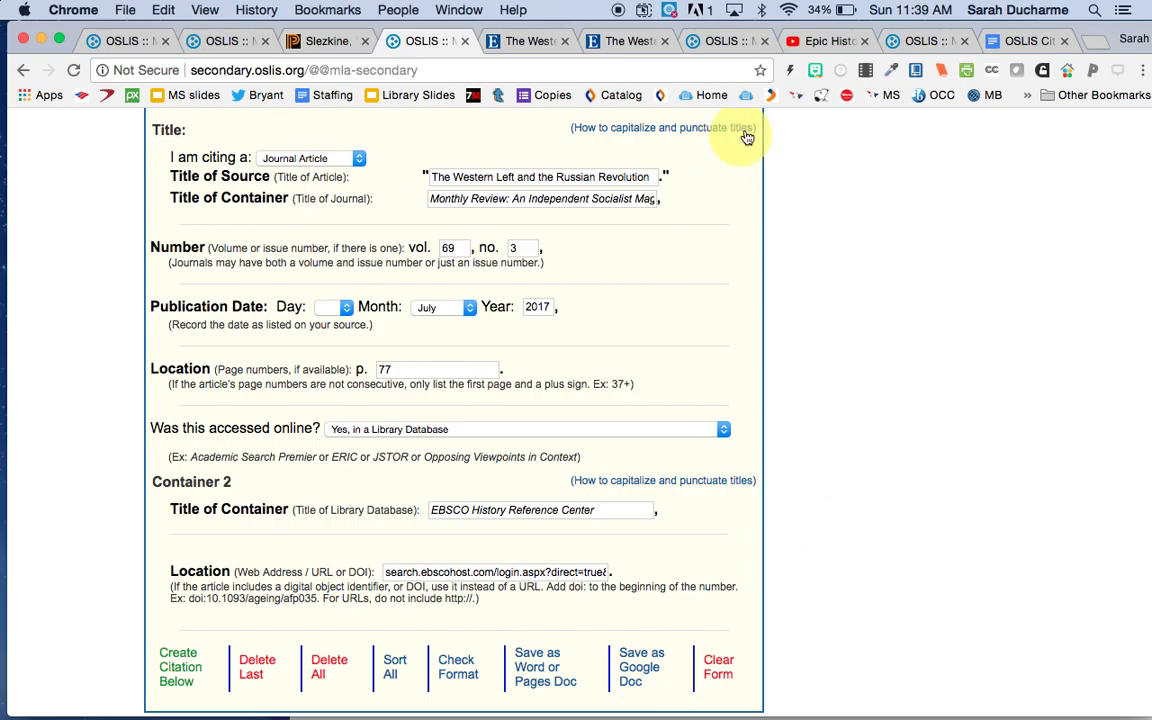
From the Video Recording form, switch to the YouTube video, reload it and pause at its opening credits
{"action": "left_click", "coordinate": [719, 41]}
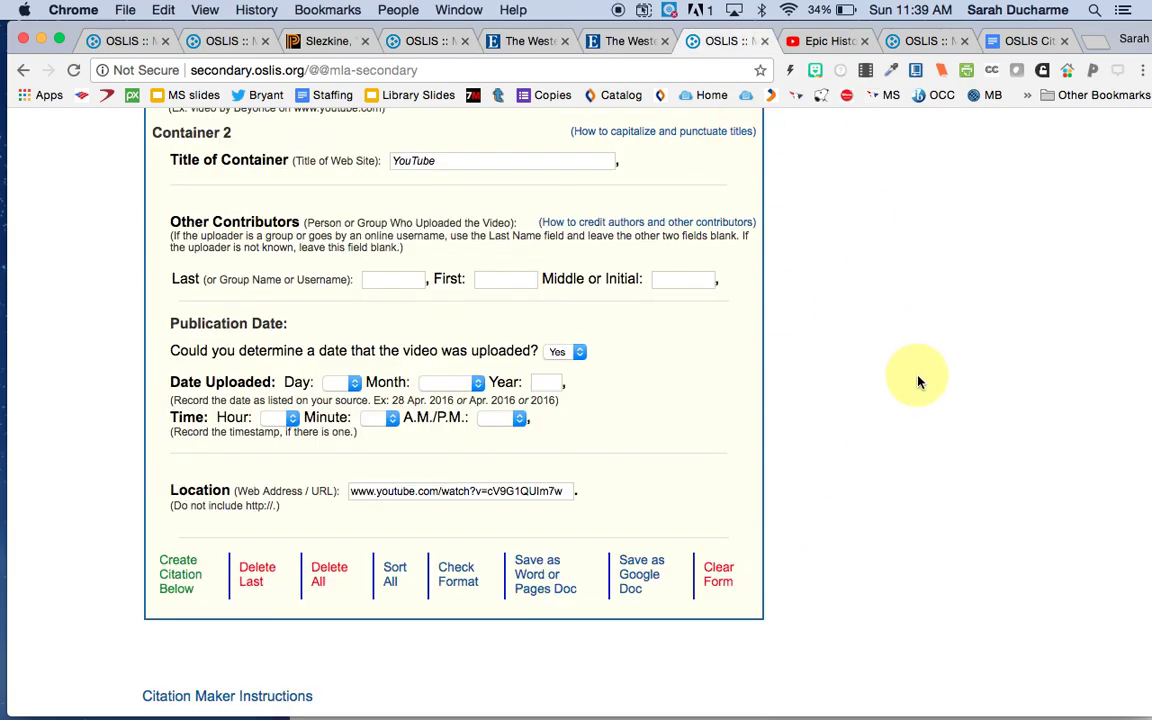
{"action": "scroll", "coordinate": [920, 382], "scroll_direction": "up", "scroll_amount": 10}
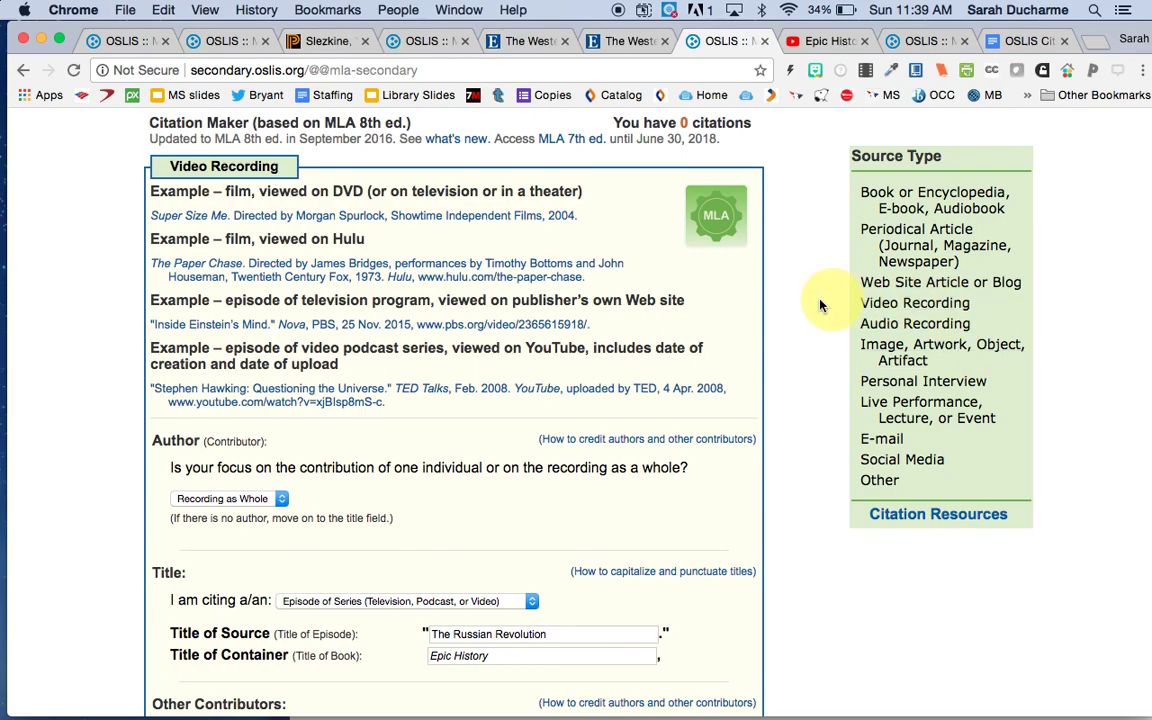
{"action": "left_click", "coordinate": [825, 42]}
{"action": "key", "text": "super+l"}
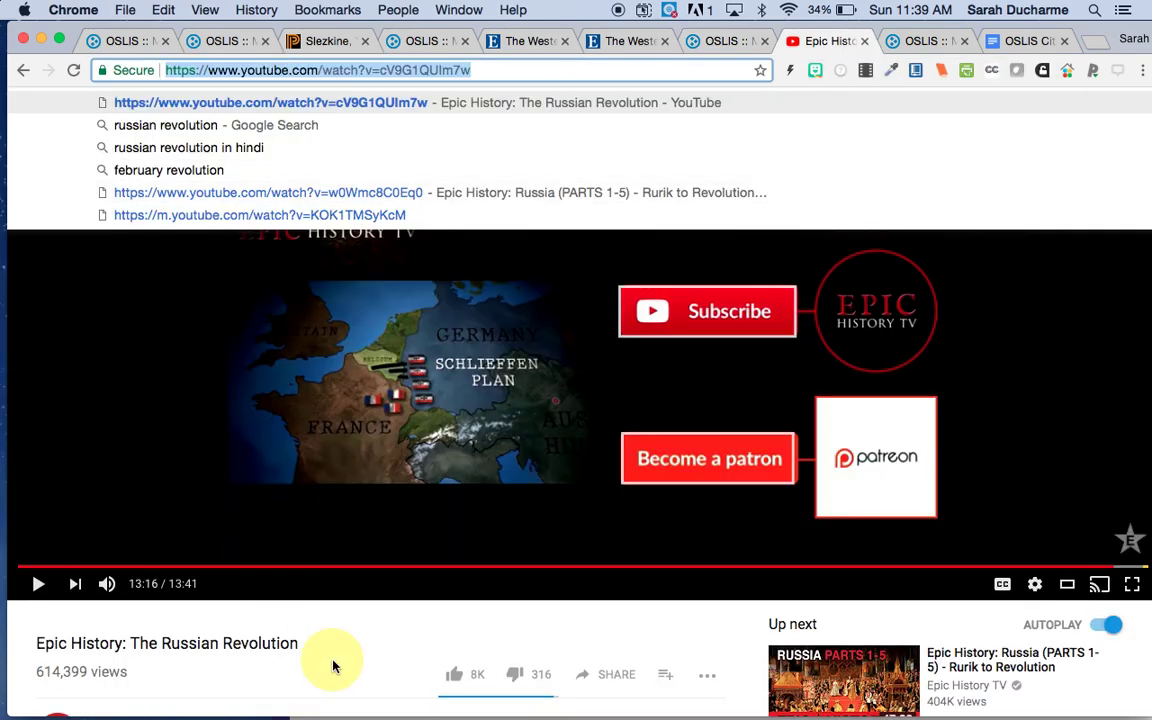
{"action": "left_click", "coordinate": [74, 71]}
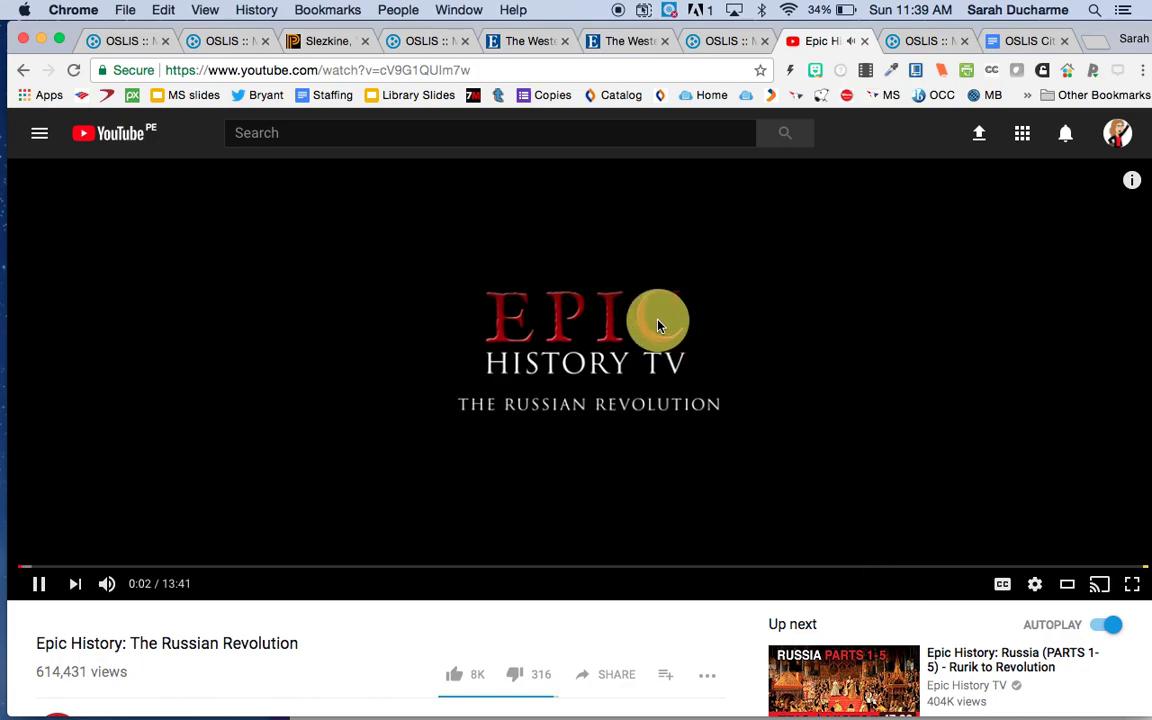
{"action": "left_click", "coordinate": [40, 585]}
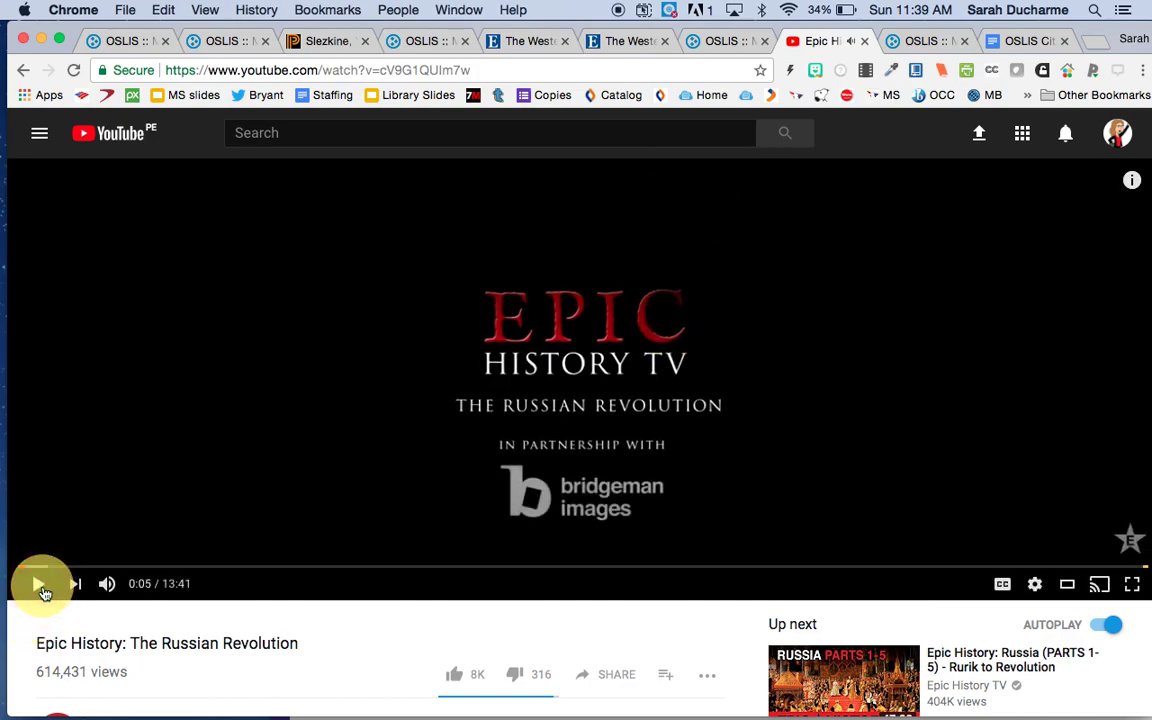
In the Video Recording form, examine the One Individual author option and its contributor roles, restoring Recording as Whole
{"action": "left_click", "coordinate": [718, 42]}
{"action": "scroll", "coordinate": [806, 336], "scroll_direction": "down", "scroll_amount": 3}
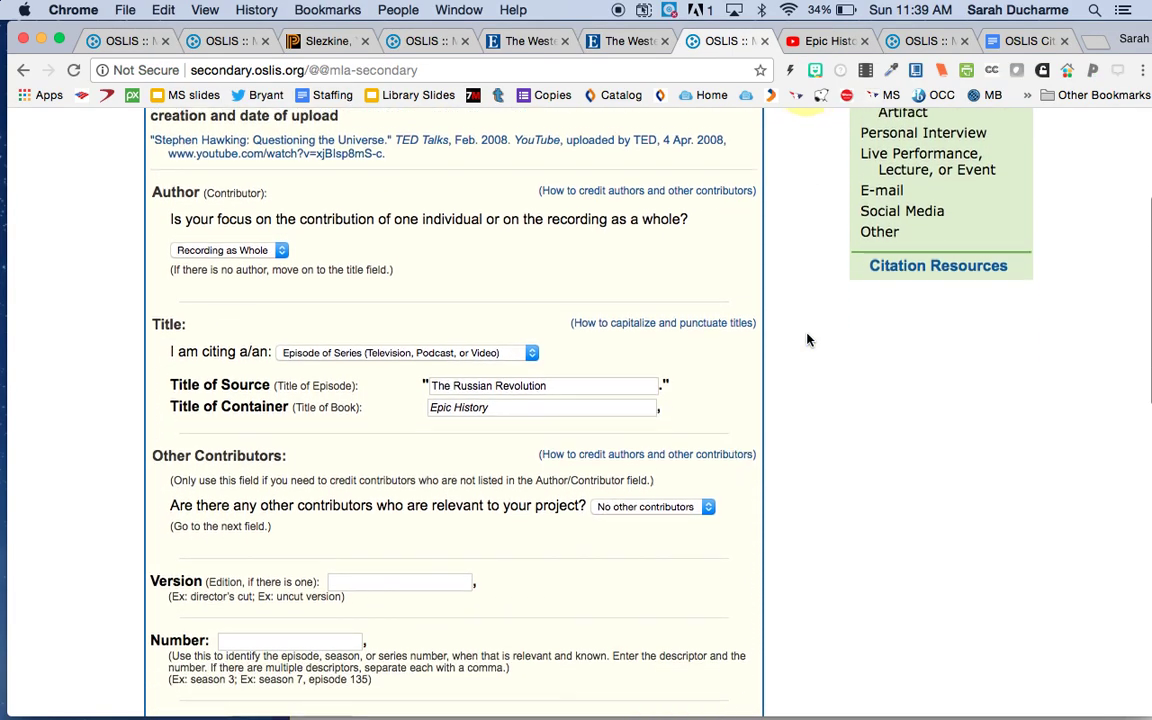
{"action": "left_click", "coordinate": [281, 247]}
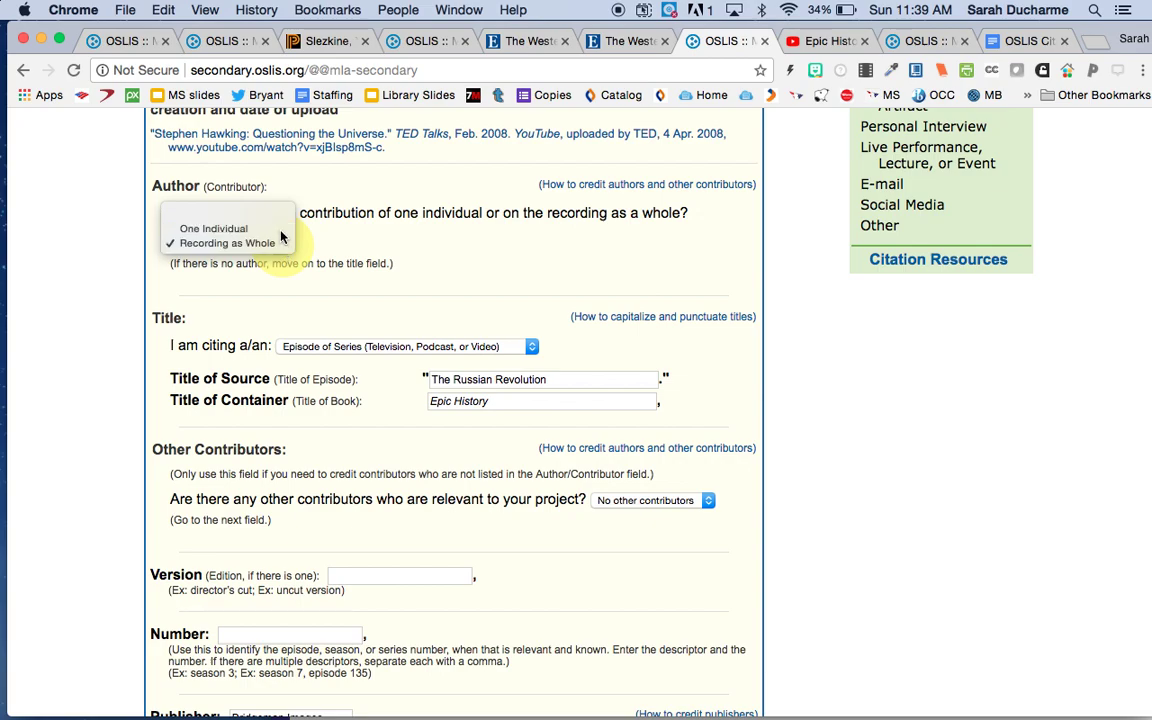
{"action": "left_click", "coordinate": [283, 230]}
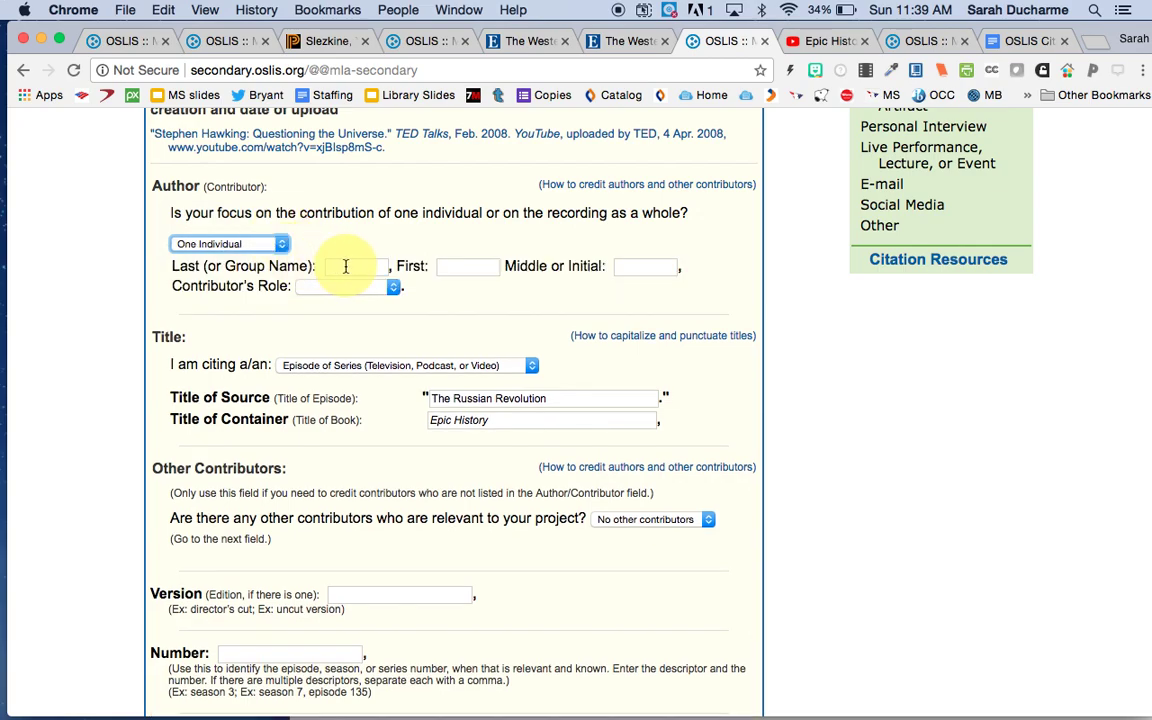
{"action": "left_click", "coordinate": [393, 288]}
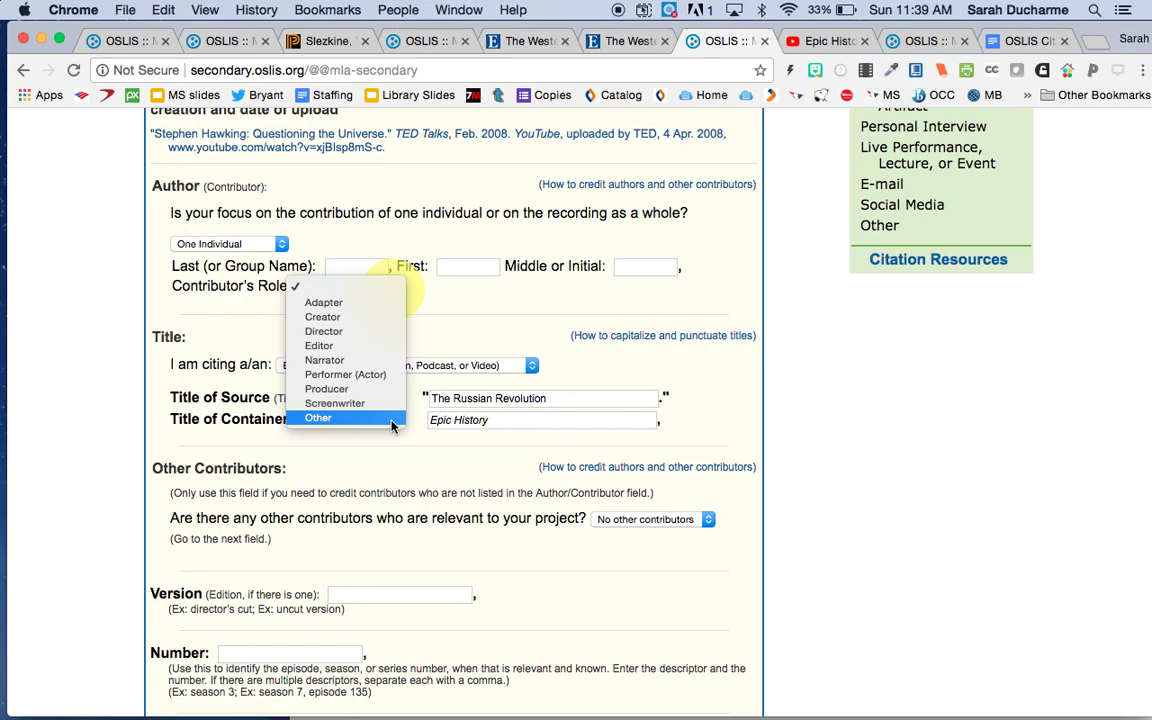
{"action": "left_click", "coordinate": [339, 204]}
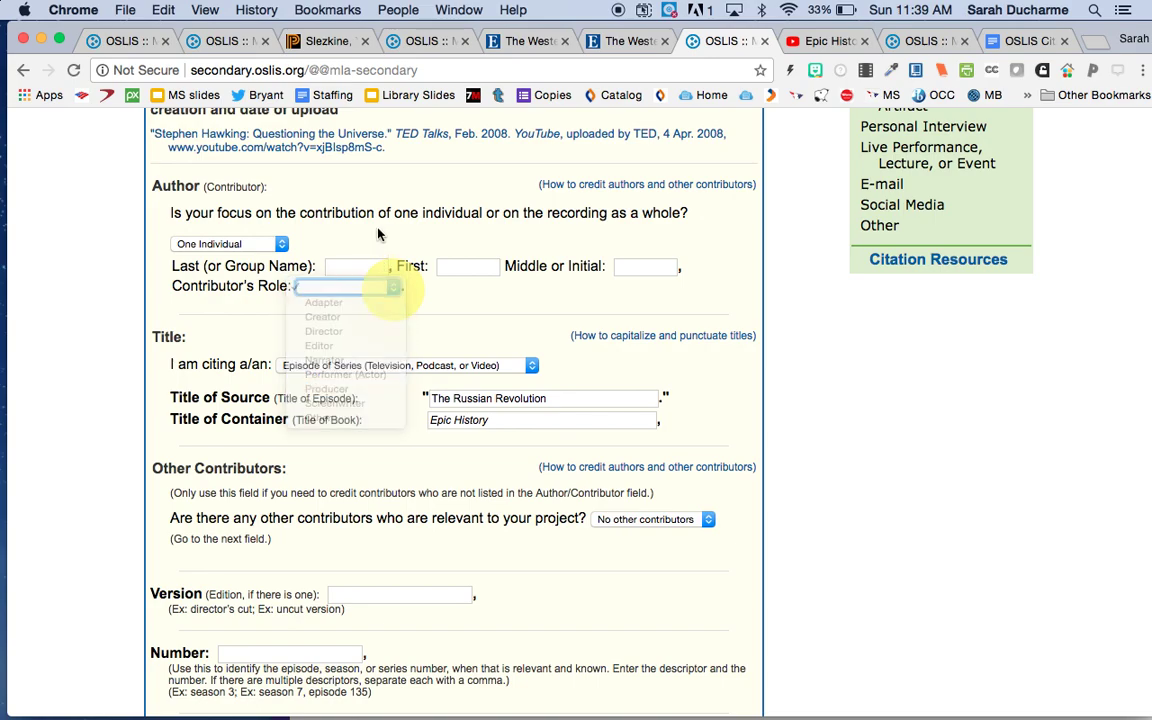
{"action": "left_click", "coordinate": [281, 248]}
{"action": "left_click", "coordinate": [283, 256]}
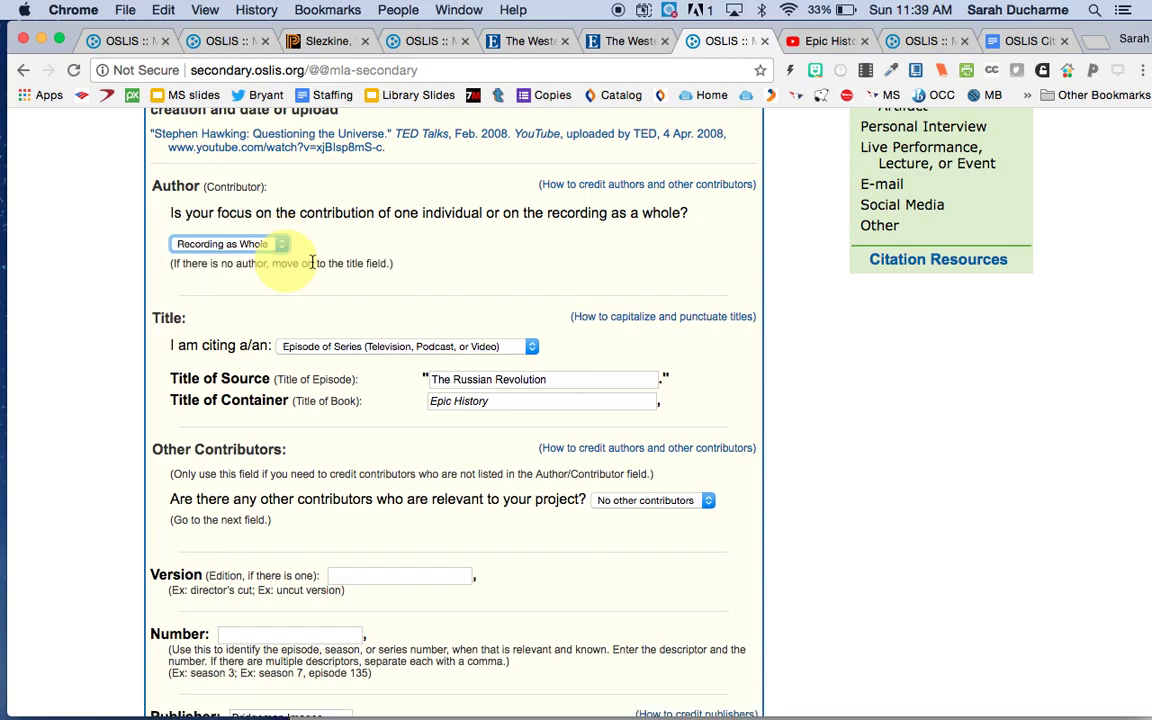
Review the citing options, keeping Episode of Series, and check the episode and series titles against the video's title screen
{"action": "scroll", "coordinate": [900, 392], "scroll_direction": "down", "scroll_amount": 3}
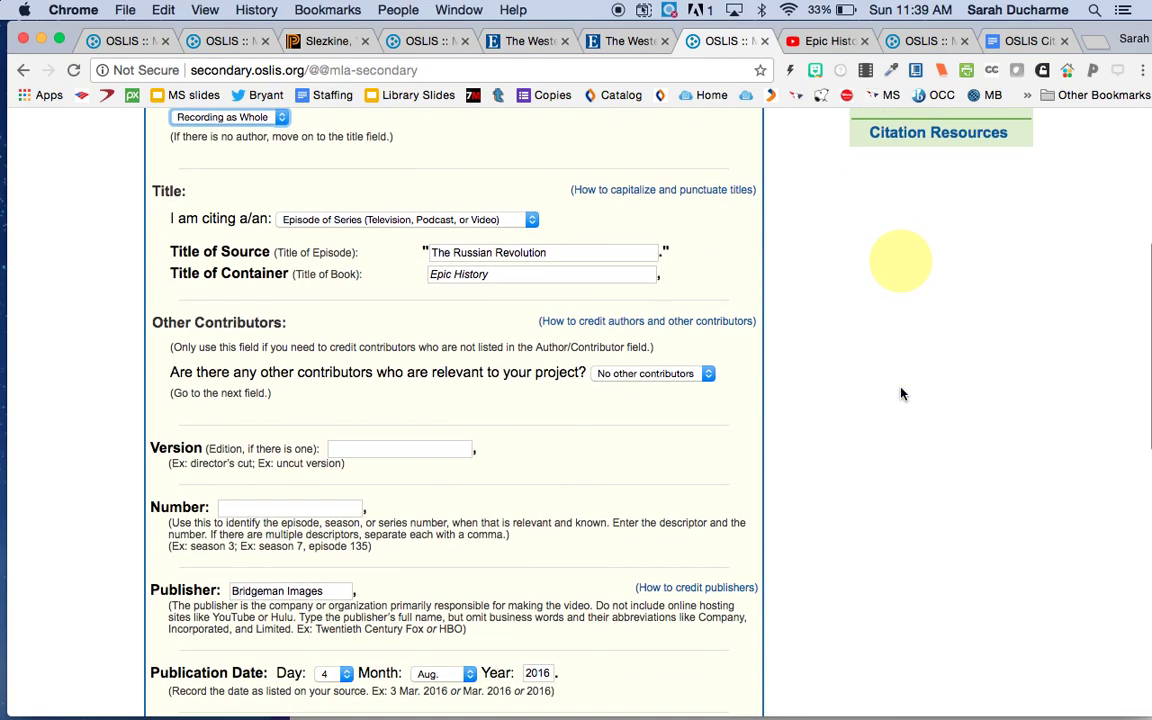
{"action": "left_click", "coordinate": [533, 220]}
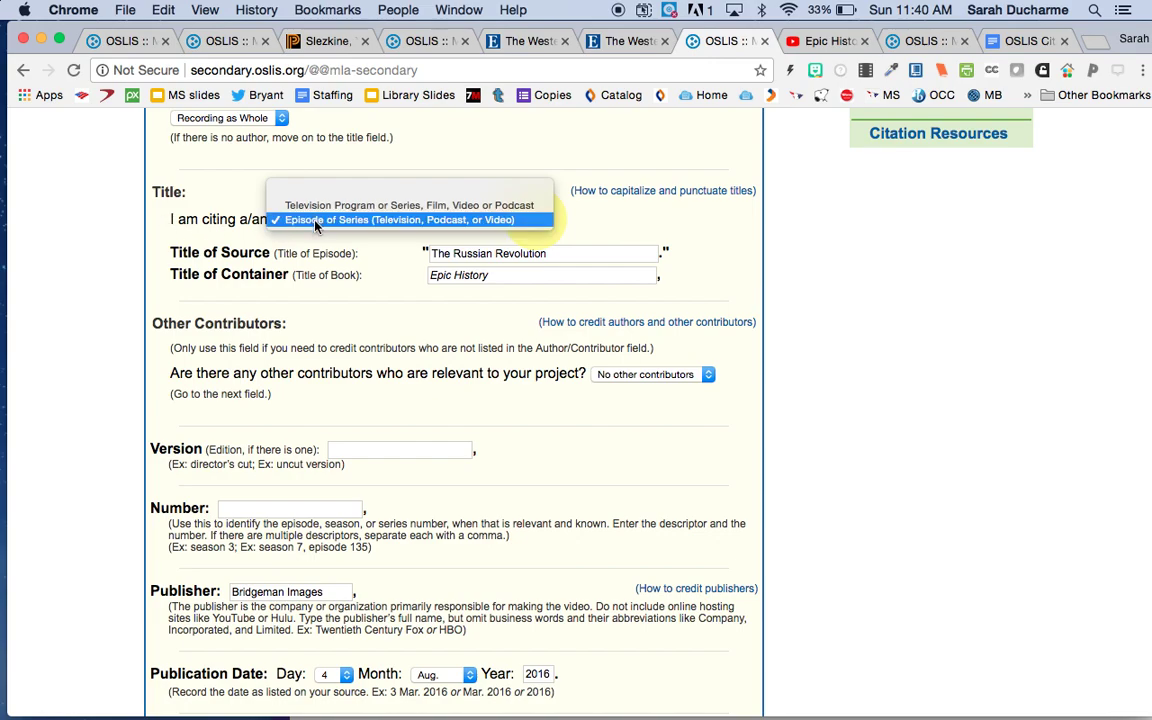
{"action": "left_click", "coordinate": [572, 217]}
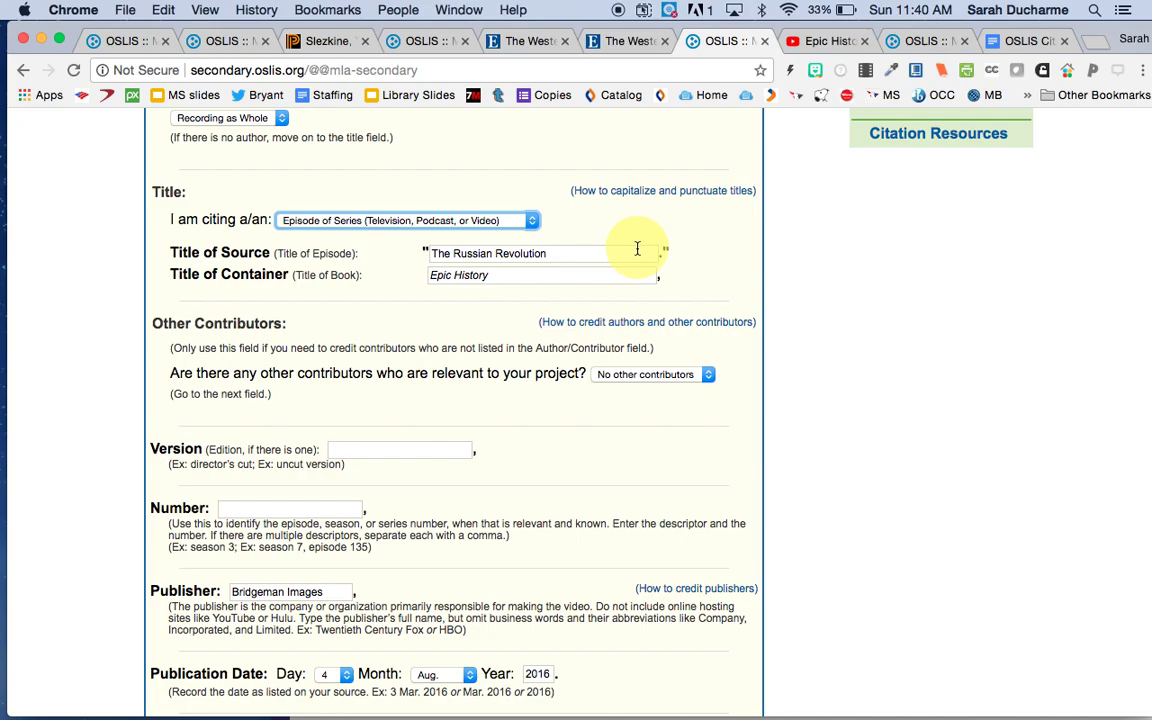
{"action": "left_click", "coordinate": [637, 248]}
{"action": "left_click", "coordinate": [611, 280]}
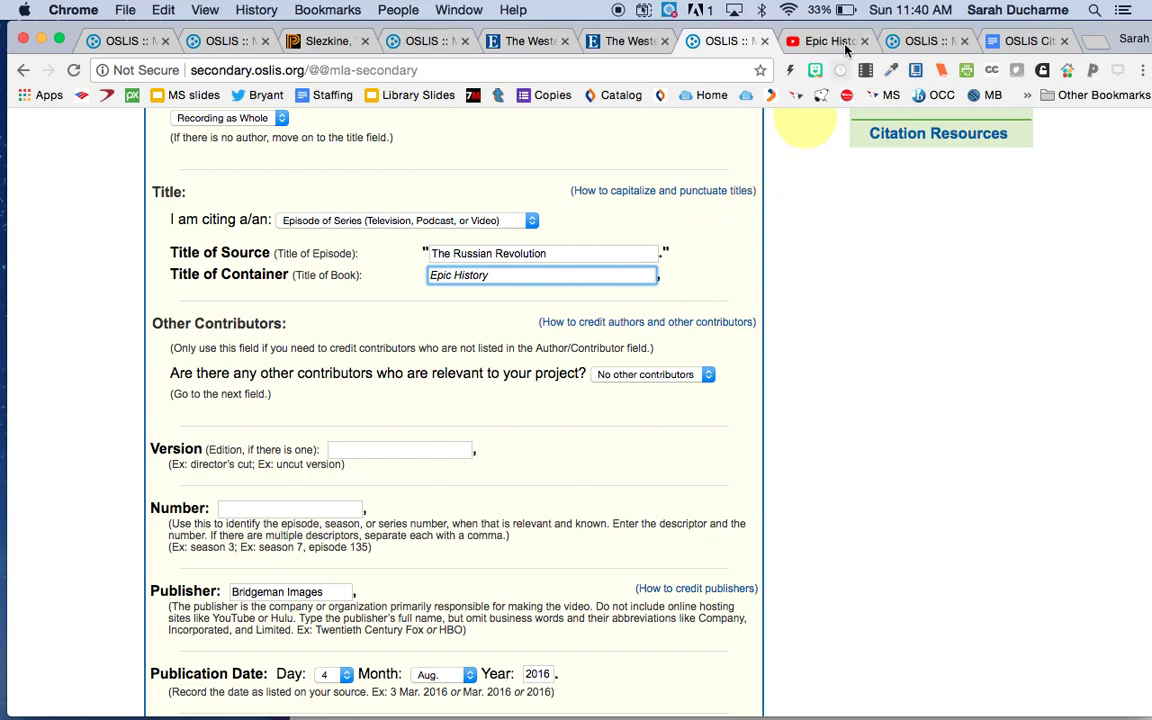
{"action": "left_click", "coordinate": [805, 41]}
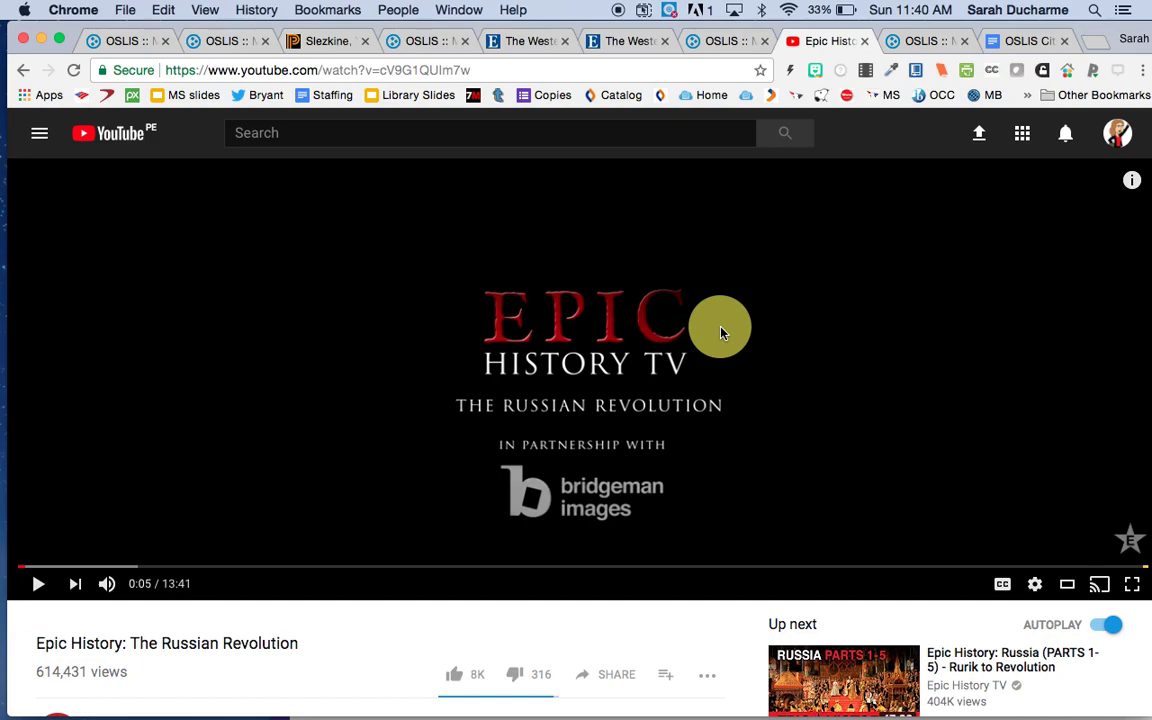
{"action": "left_click", "coordinate": [722, 41]}
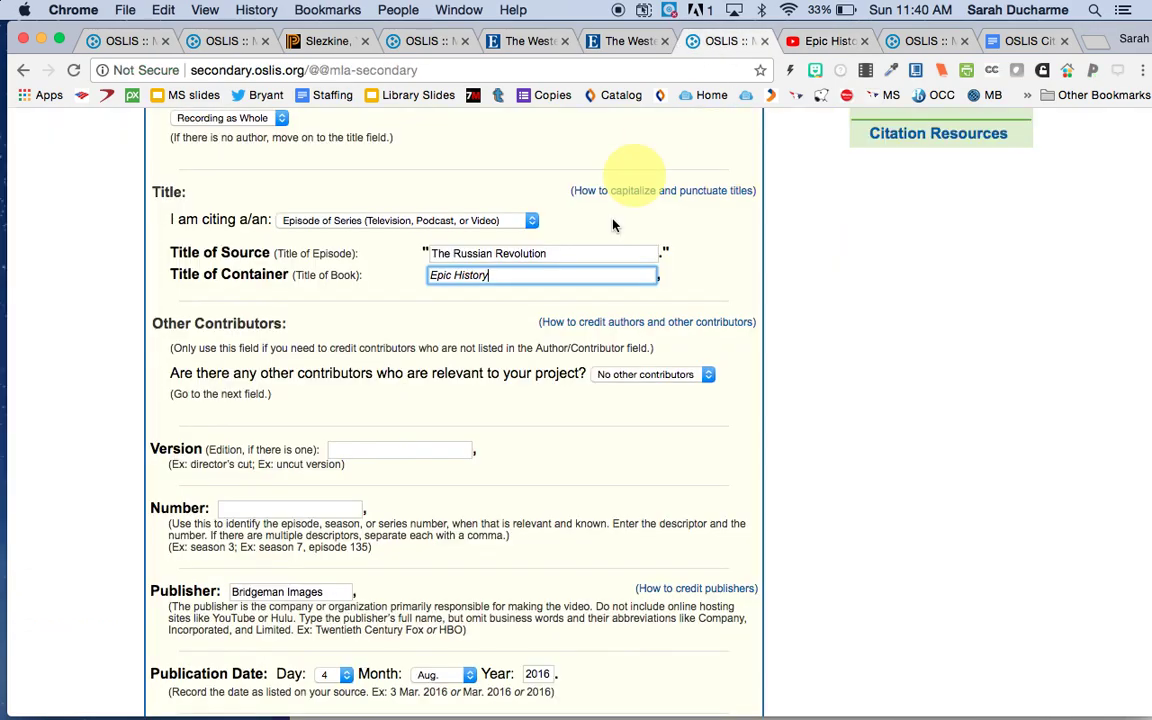
Review the choices for other relevant contributors, keeping "No other contributors"
{"action": "scroll", "coordinate": [864, 404], "scroll_direction": "down", "scroll_amount": 2}
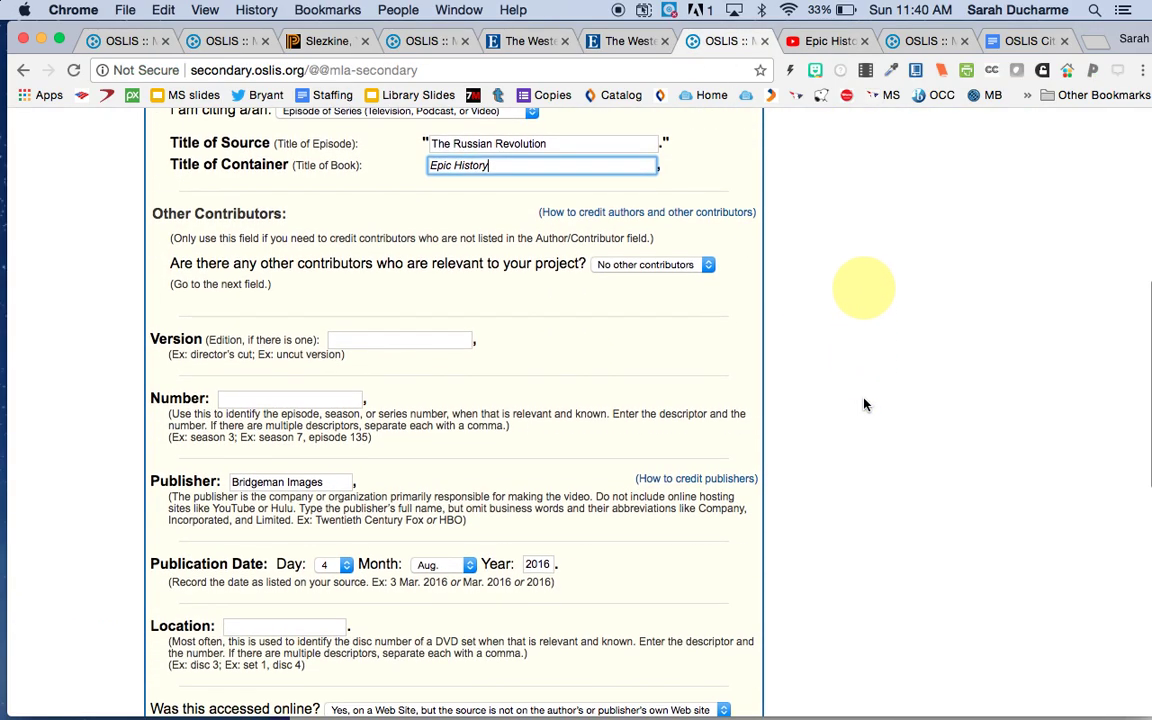
{"action": "left_click", "coordinate": [713, 275]}
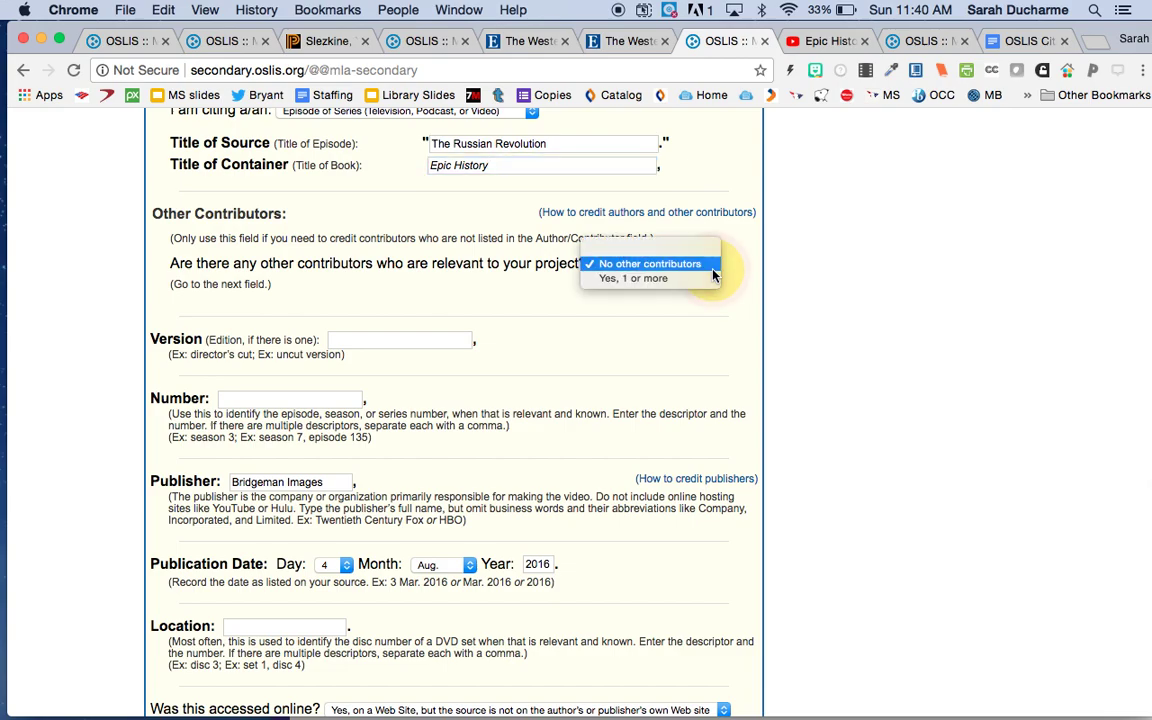
{"action": "left_click", "coordinate": [713, 275]}
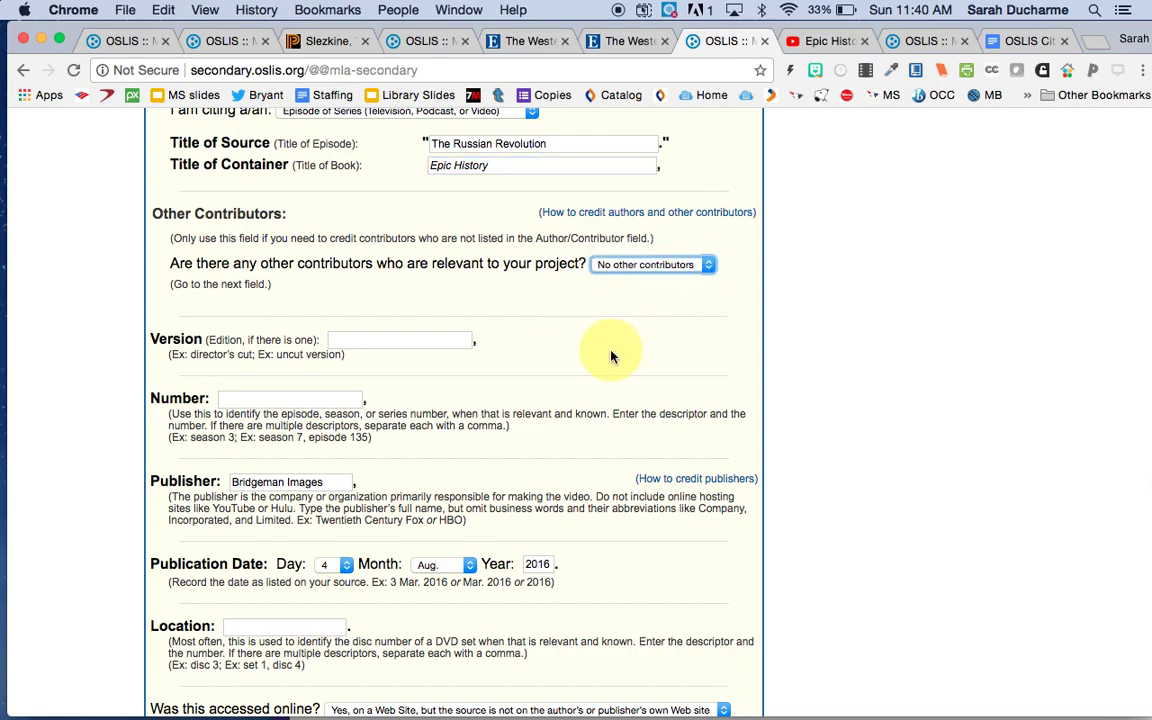
Check the form's publisher, Bridgeman Images, against the partner credit on the video's title screen
{"action": "scroll", "coordinate": [611, 356], "scroll_direction": "down", "scroll_amount": 2}
{"action": "scroll", "coordinate": [535, 321], "scroll_direction": "down", "scroll_amount": 2}
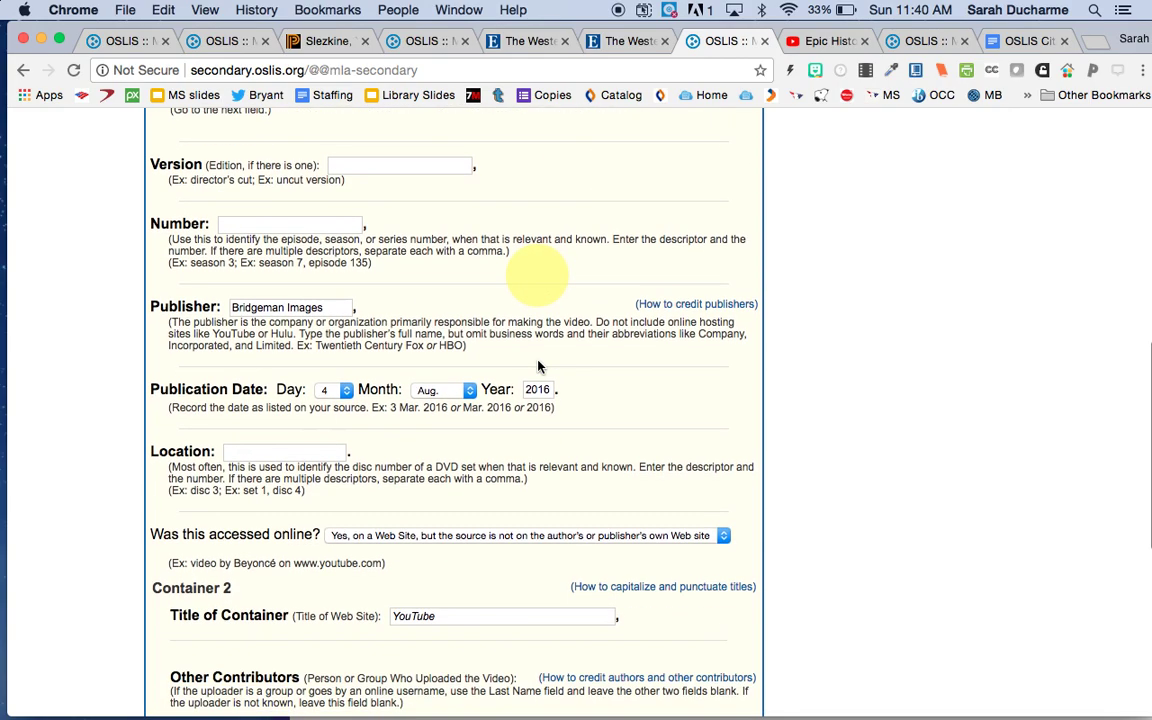
{"action": "left_click", "coordinate": [349, 308]}
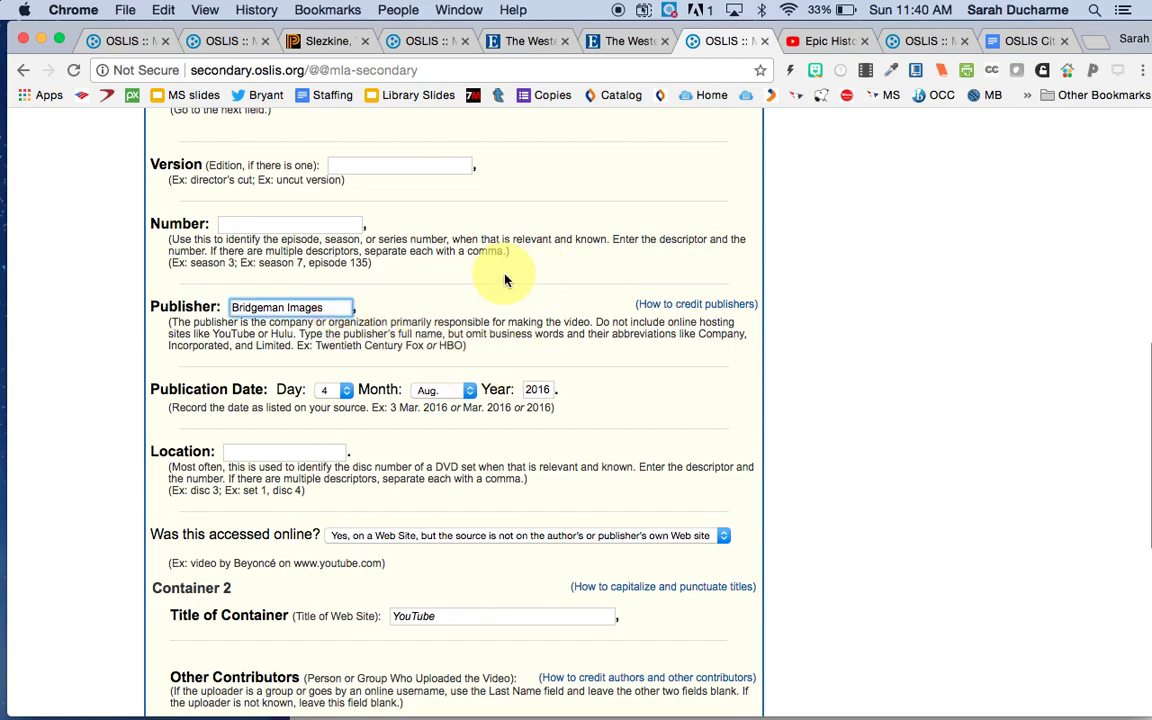
{"action": "left_click", "coordinate": [820, 41]}
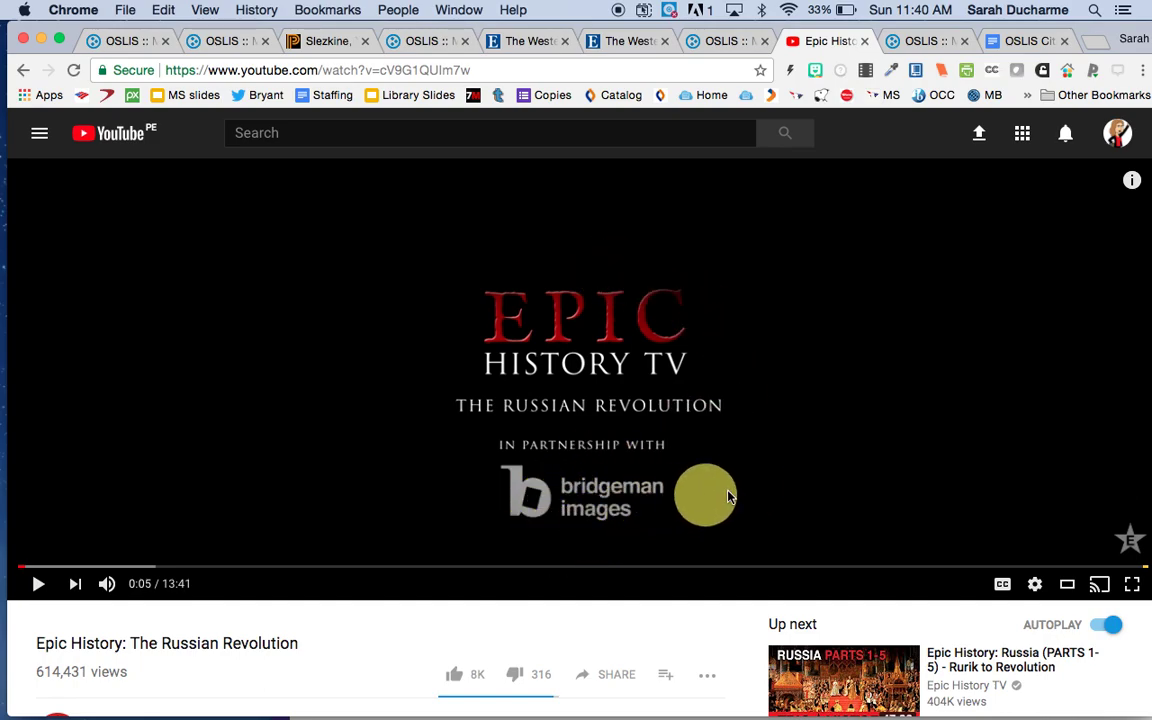
{"action": "left_click", "coordinate": [727, 41]}
Check the form's publication date against the publishing date in the YouTube video's description
{"action": "scroll", "coordinate": [688, 440], "scroll_direction": "down", "scroll_amount": 1}
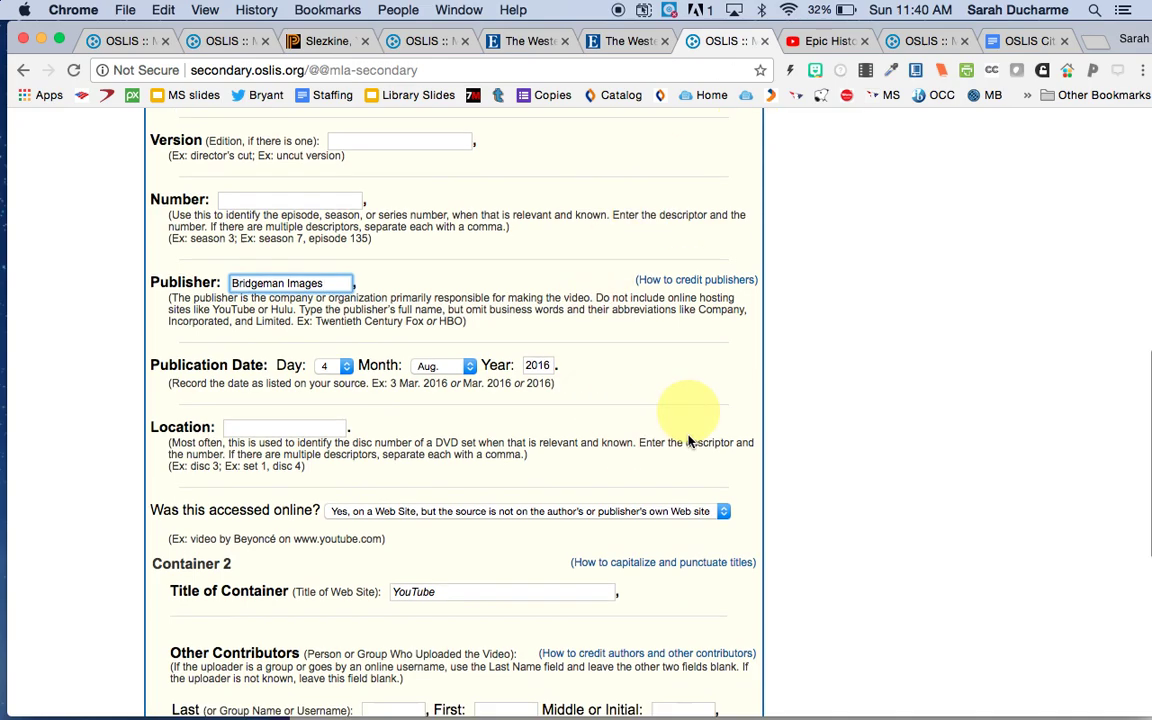
{"action": "left_click", "coordinate": [805, 41]}
{"action": "scroll", "coordinate": [605, 418], "scroll_direction": "down", "scroll_amount": 1}
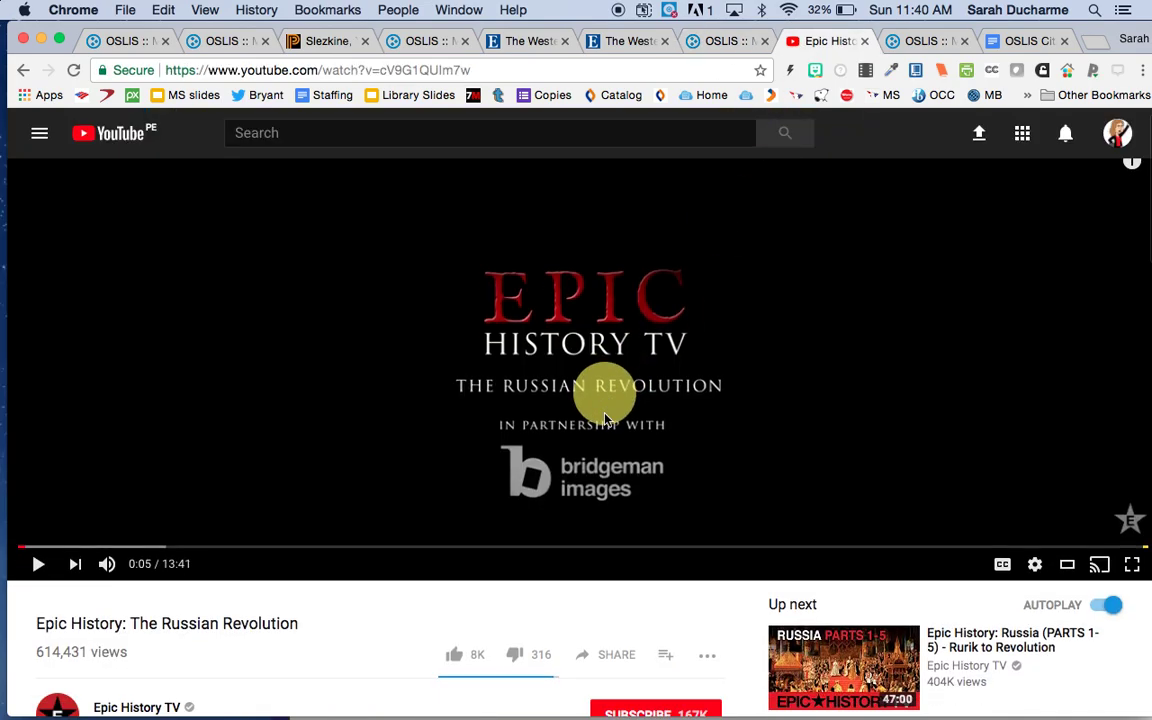
{"action": "scroll", "coordinate": [605, 418], "scroll_direction": "down", "scroll_amount": 2}
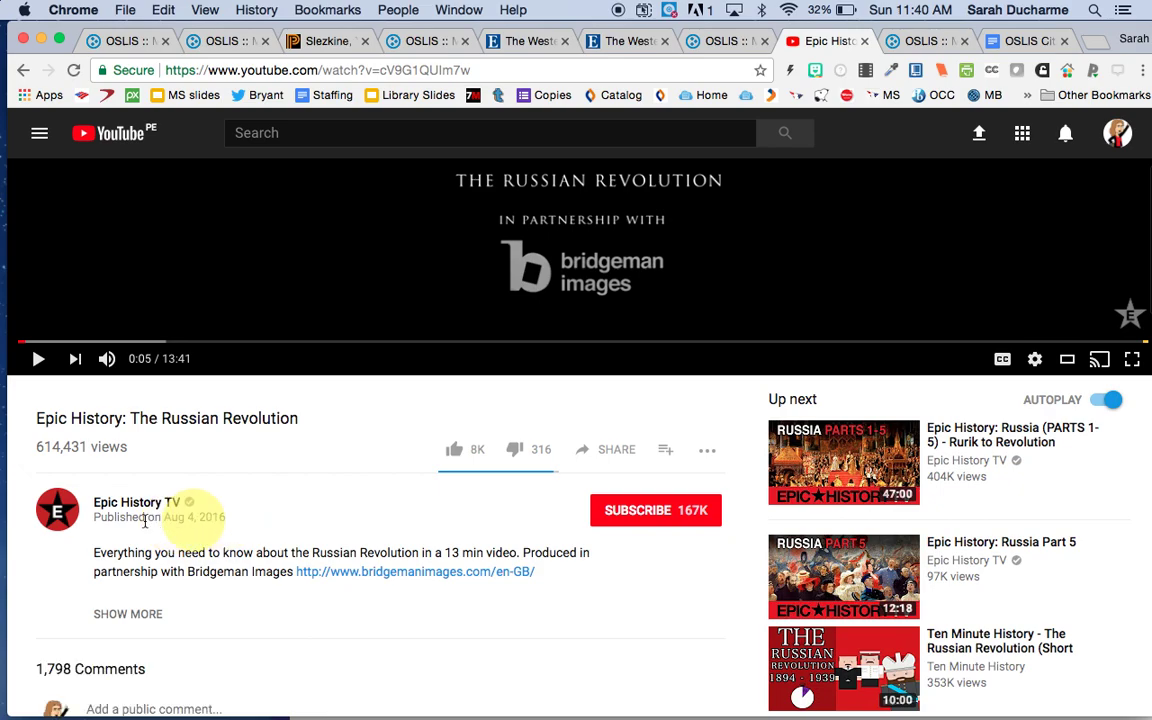
{"action": "left_click", "coordinate": [733, 45]}
{"action": "scroll", "coordinate": [612, 404], "scroll_direction": "down", "scroll_amount": 1}
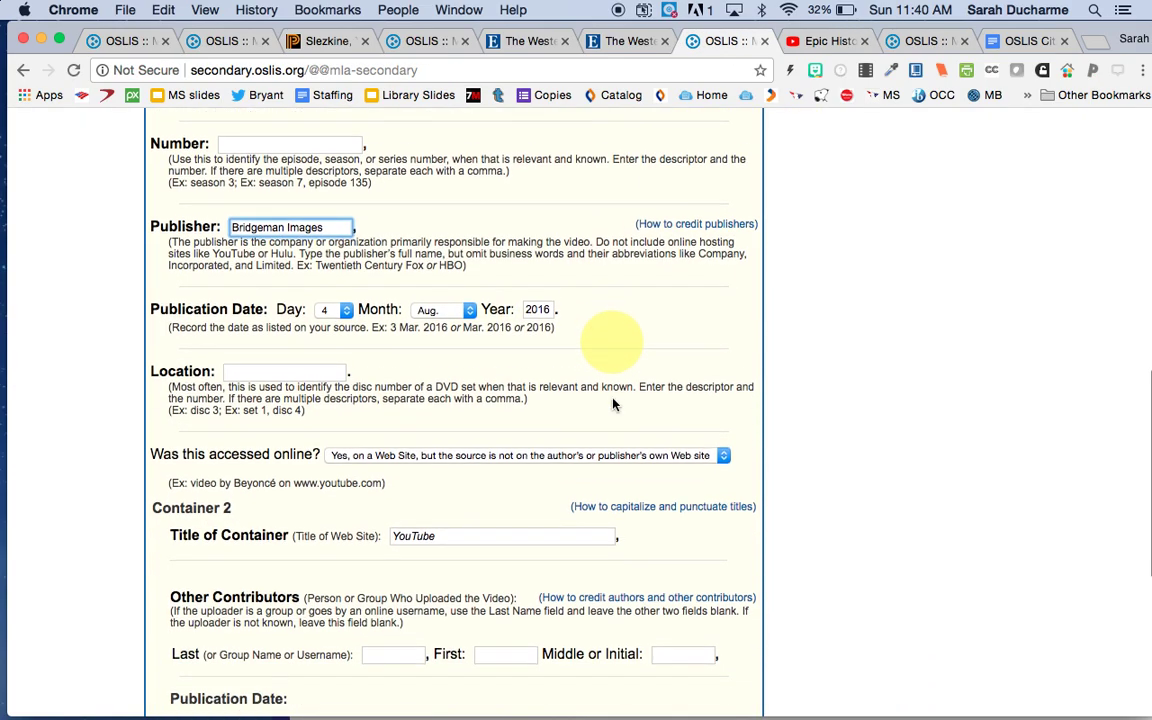
Review the online access options, keeping "Yes, on a Web Site, but the source is not on the author's or publisher's own Web site"
{"action": "scroll", "coordinate": [613, 404], "scroll_direction": "down", "scroll_amount": 1}
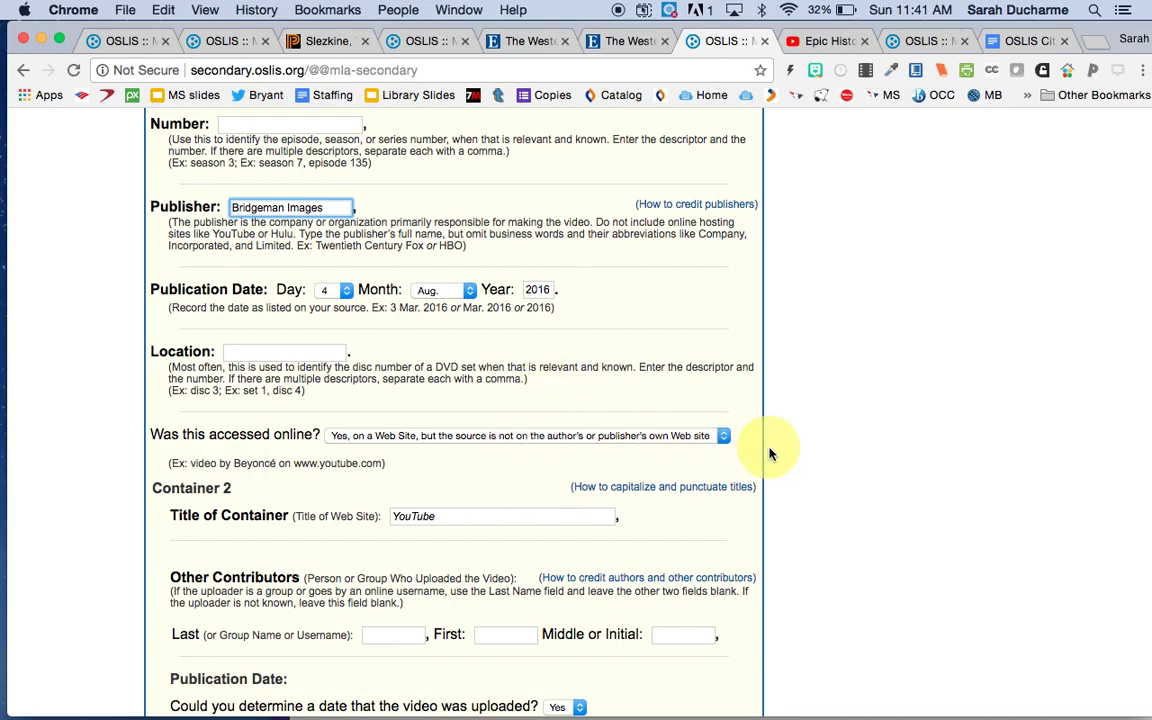
{"action": "left_click", "coordinate": [724, 437]}
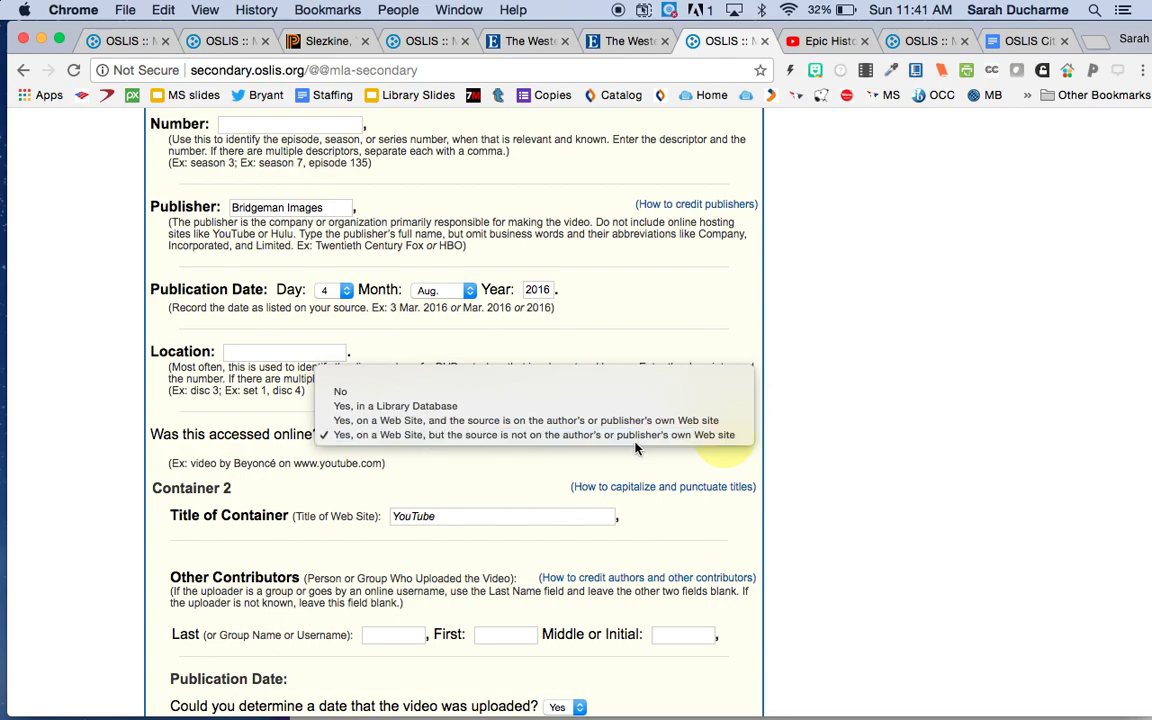
{"action": "left_click", "coordinate": [712, 437]}
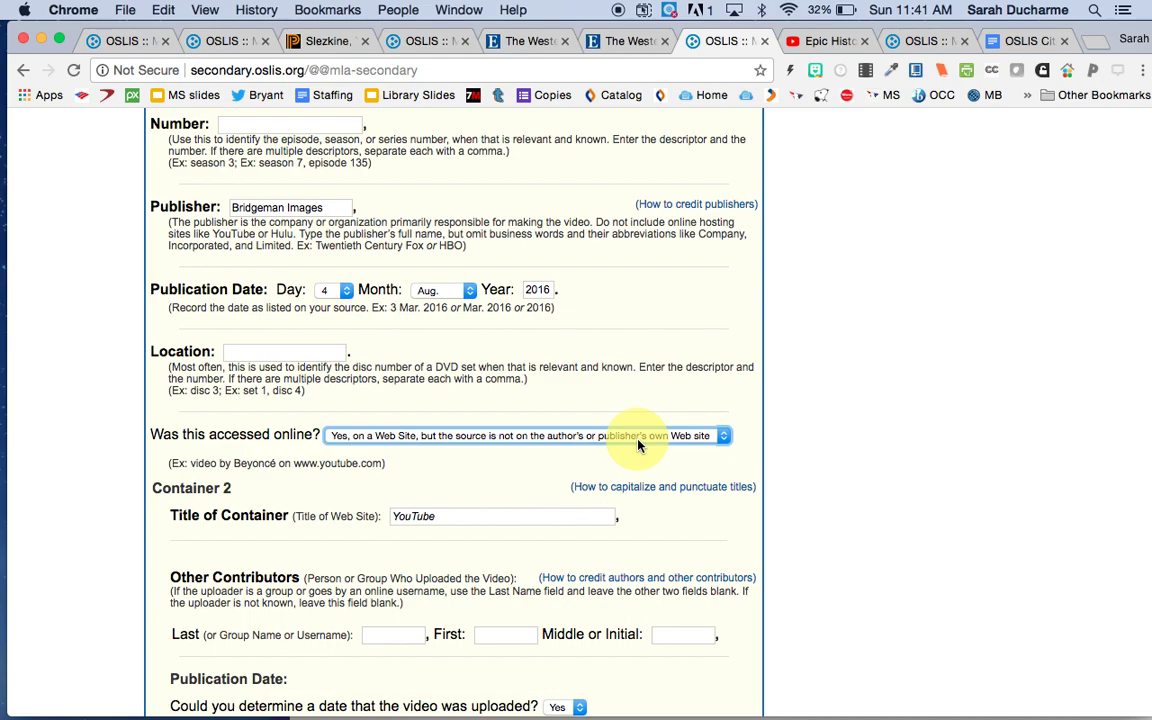
Check Container 2's title, YouTube, and the fields for the person or group who uploaded the video
{"action": "scroll", "coordinate": [938, 520], "scroll_direction": "down", "scroll_amount": 3}
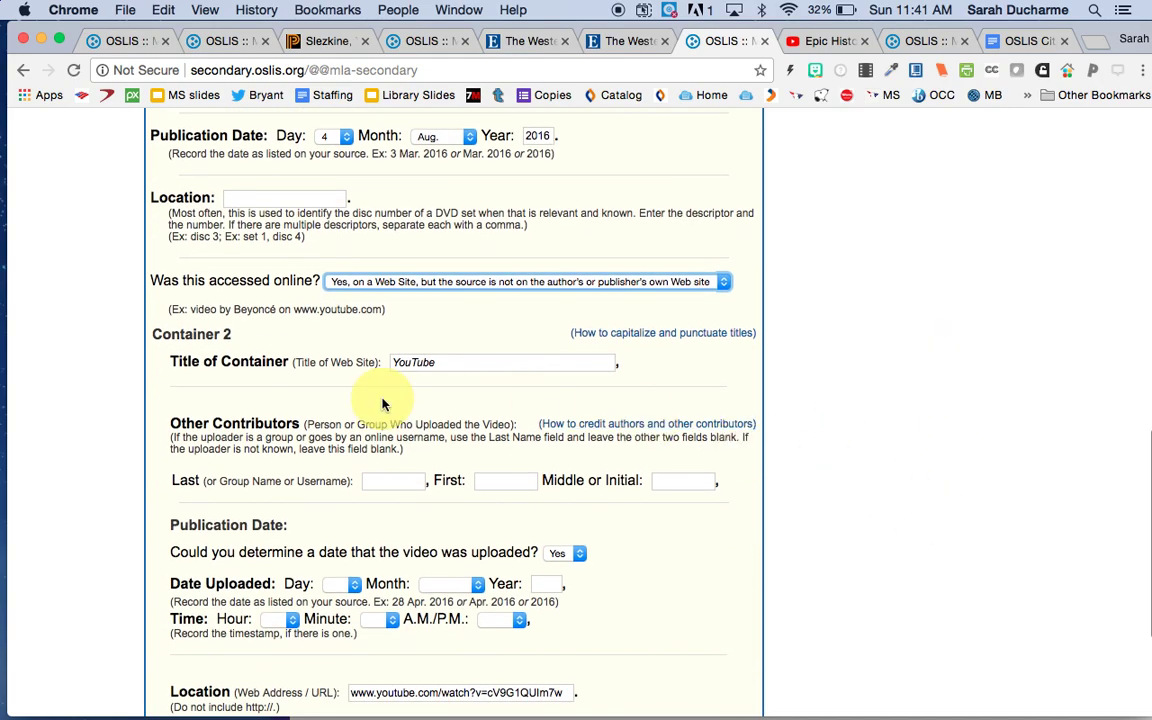
{"action": "left_click", "coordinate": [475, 364]}
{"action": "scroll", "coordinate": [952, 438], "scroll_direction": "down", "scroll_amount": 3}
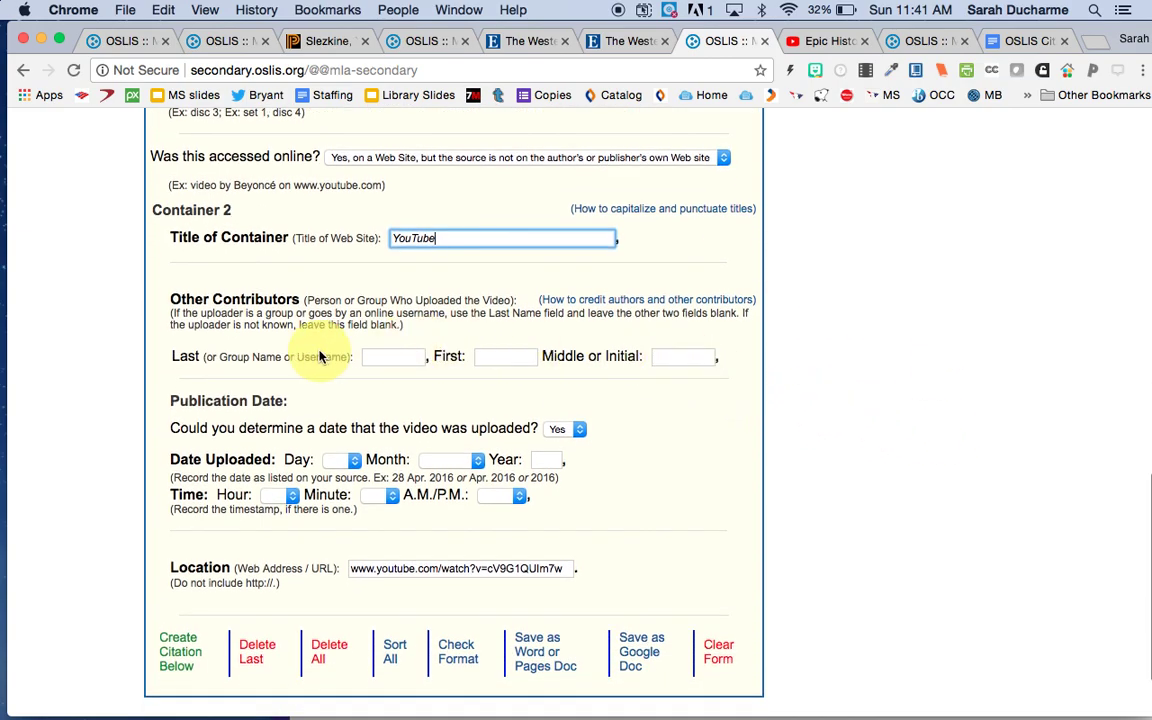
{"action": "scroll", "coordinate": [854, 394], "scroll_direction": "down", "scroll_amount": 2}
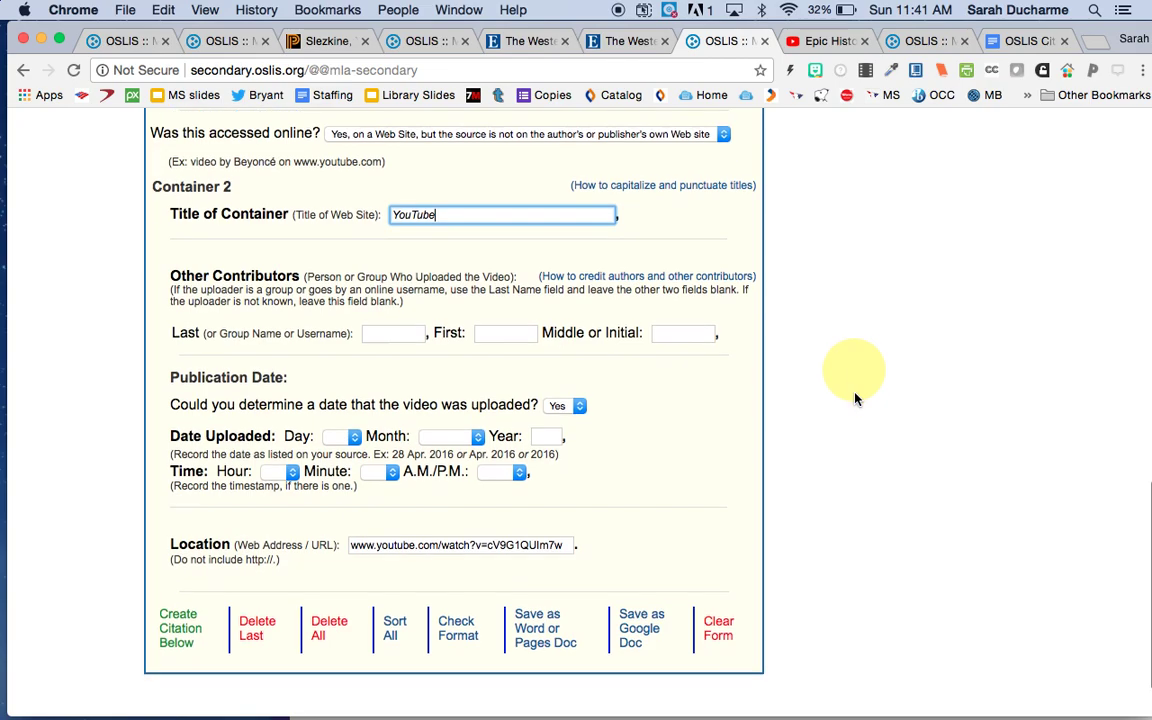
{"action": "scroll", "coordinate": [854, 399], "scroll_direction": "down", "scroll_amount": 1}
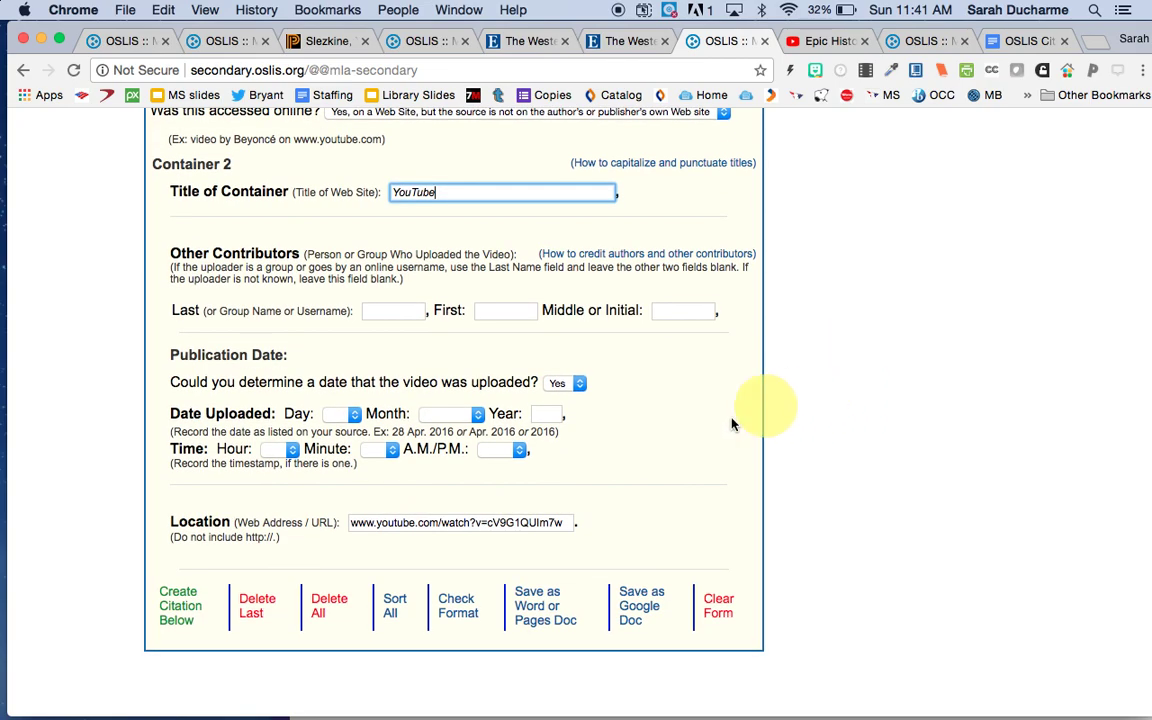
Review the question about the video's upload date, keeping Yes, and recheck the form's earlier publication date
{"action": "left_click", "coordinate": [580, 385]}
{"action": "left_click", "coordinate": [580, 385]}
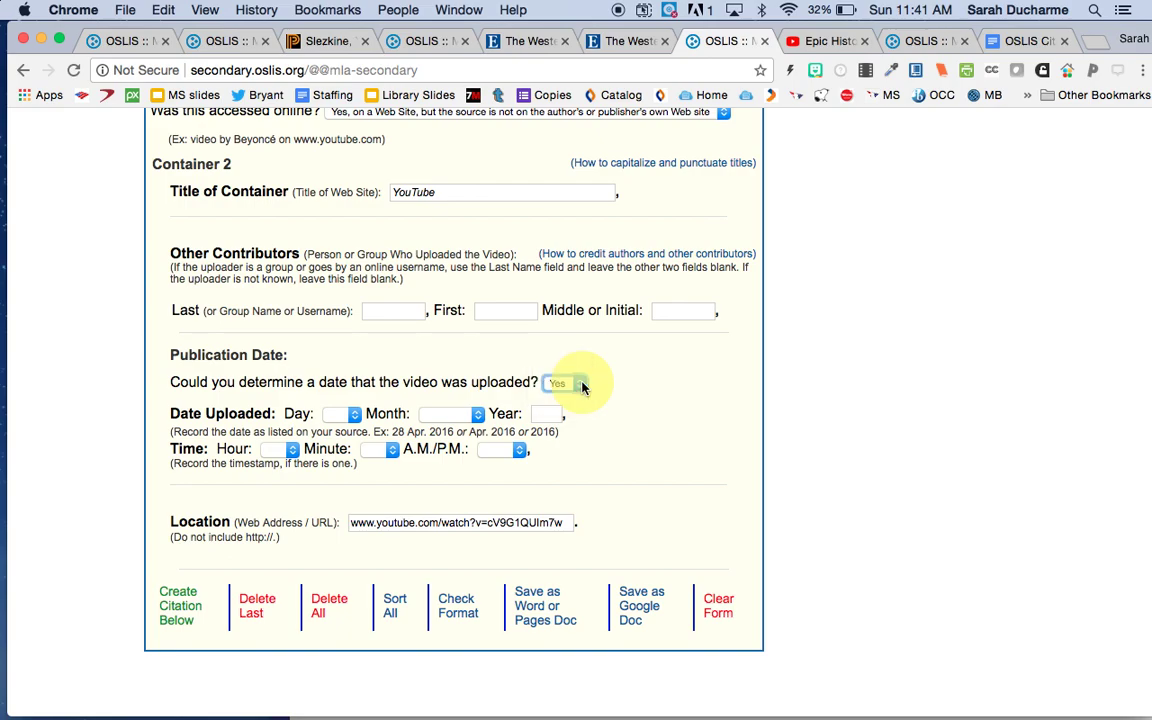
{"action": "scroll", "coordinate": [874, 617], "scroll_direction": "up", "scroll_amount": 7}
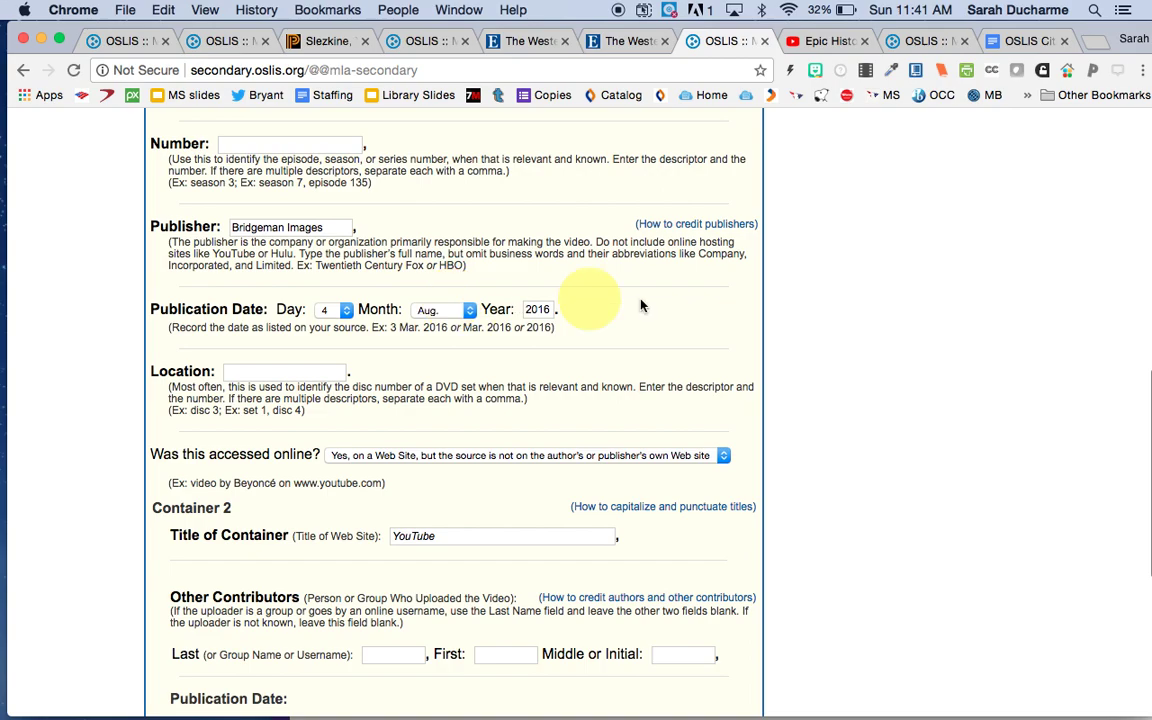
{"action": "scroll", "coordinate": [874, 334], "scroll_direction": "down", "scroll_amount": 7}
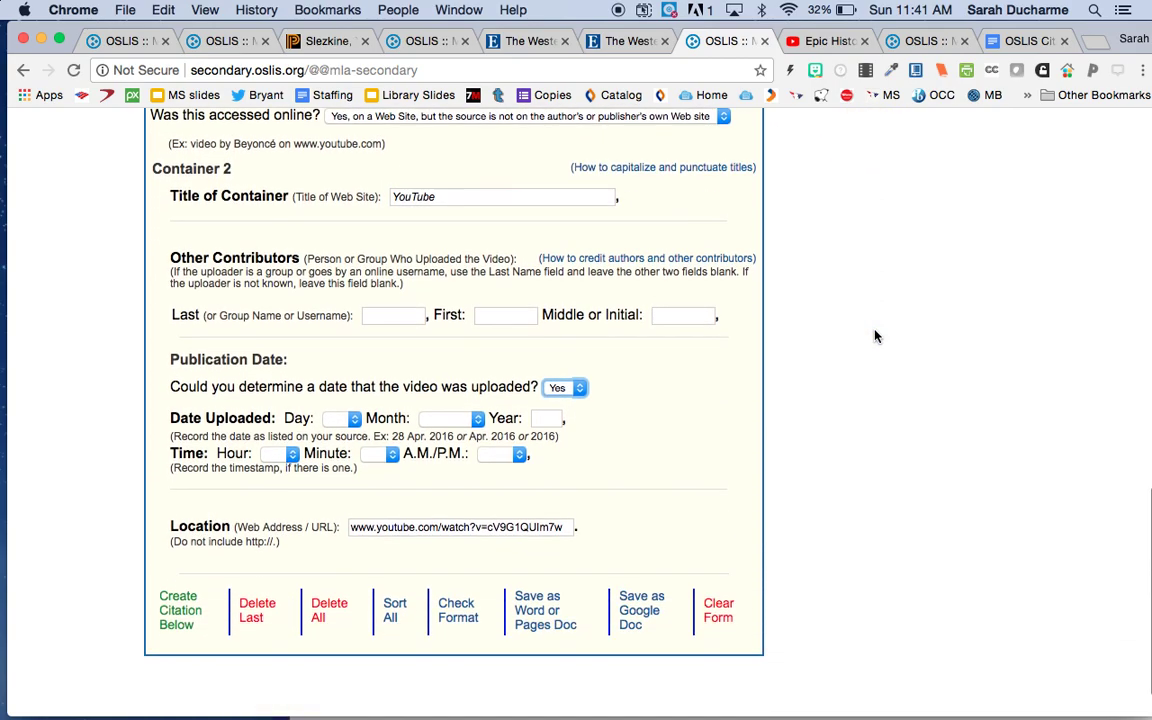
{"action": "scroll", "coordinate": [874, 336], "scroll_direction": "down", "scroll_amount": 1}
Check the web address in Container 2's Location field and return to the start of the Video Recording form
{"action": "left_click", "coordinate": [485, 495]}
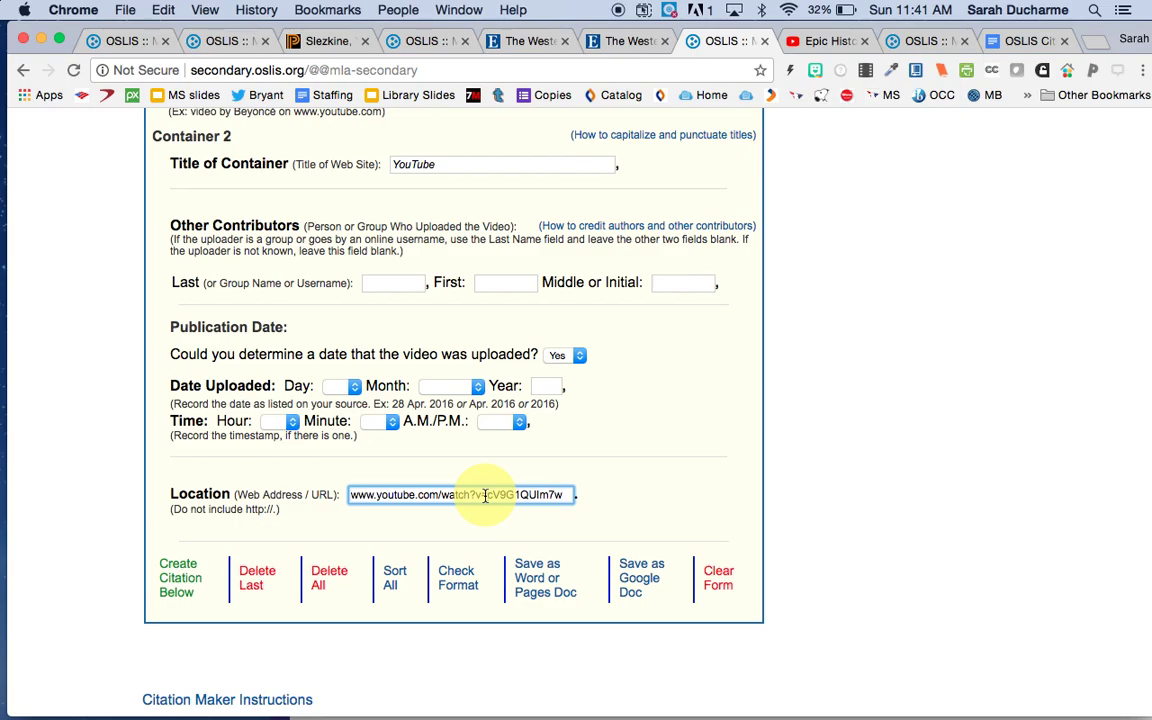
{"action": "scroll", "coordinate": [874, 532], "scroll_direction": "down", "scroll_amount": 1}
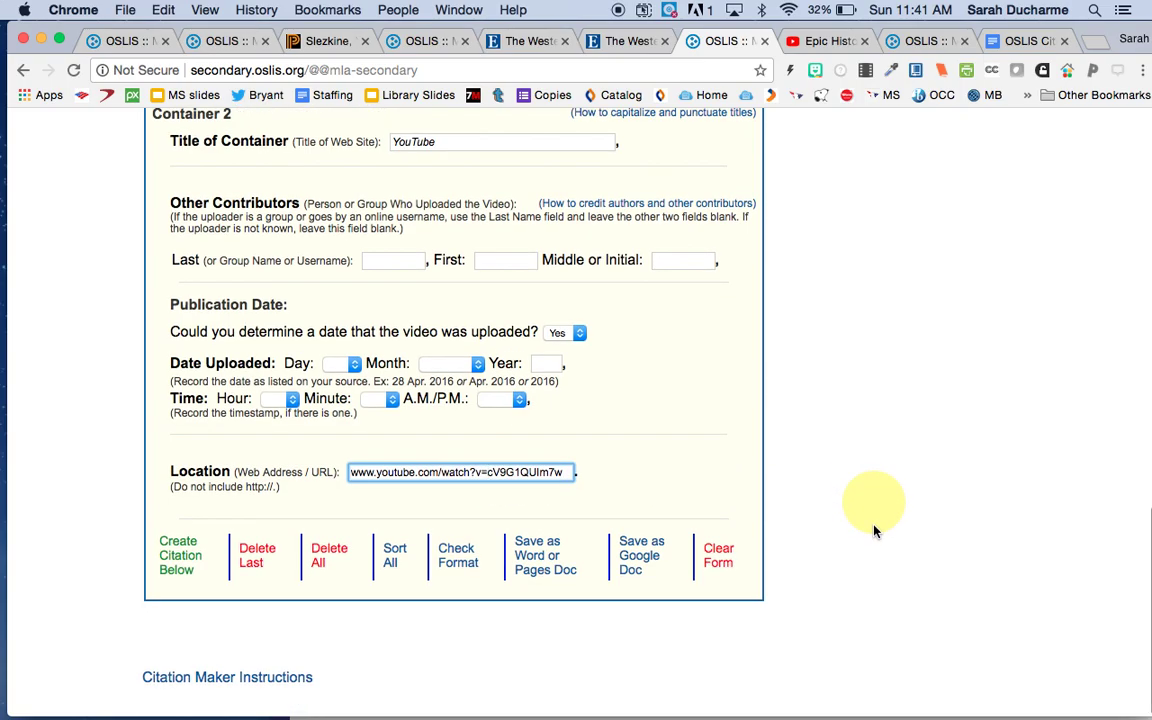
{"action": "scroll", "coordinate": [874, 532], "scroll_direction": "up", "scroll_amount": 10}
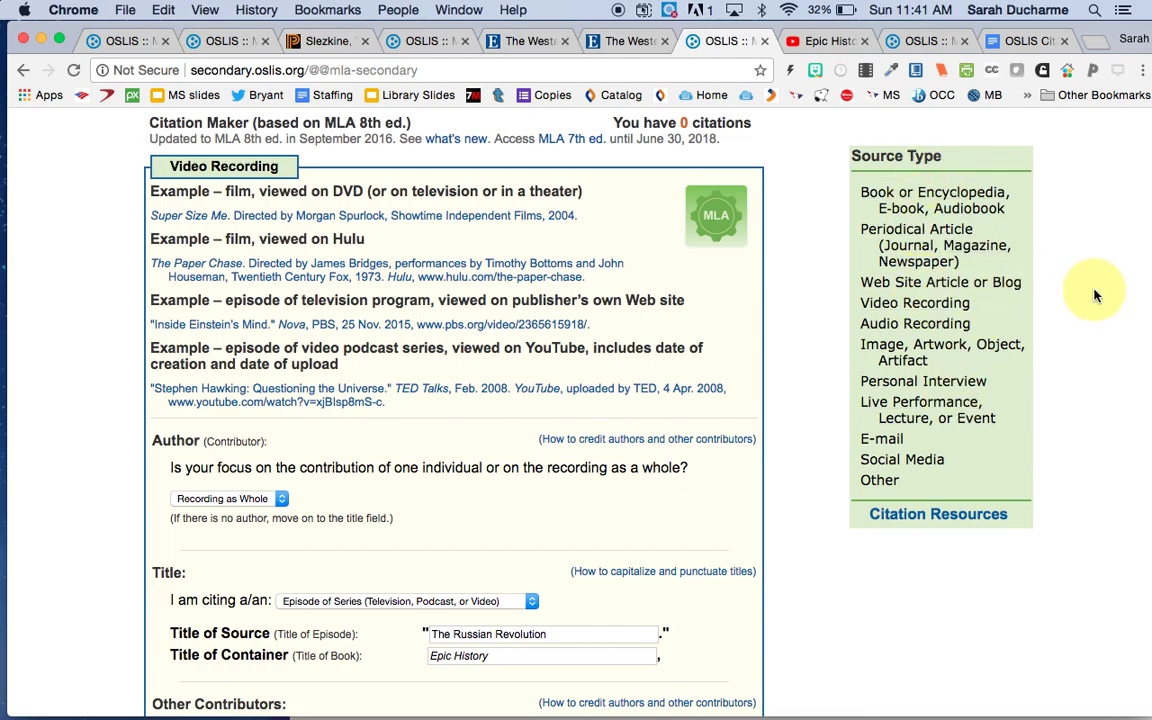
Switch to the completed Video Recording form and examine the list of finished citations beneath it
{"action": "left_click", "coordinate": [924, 44]}
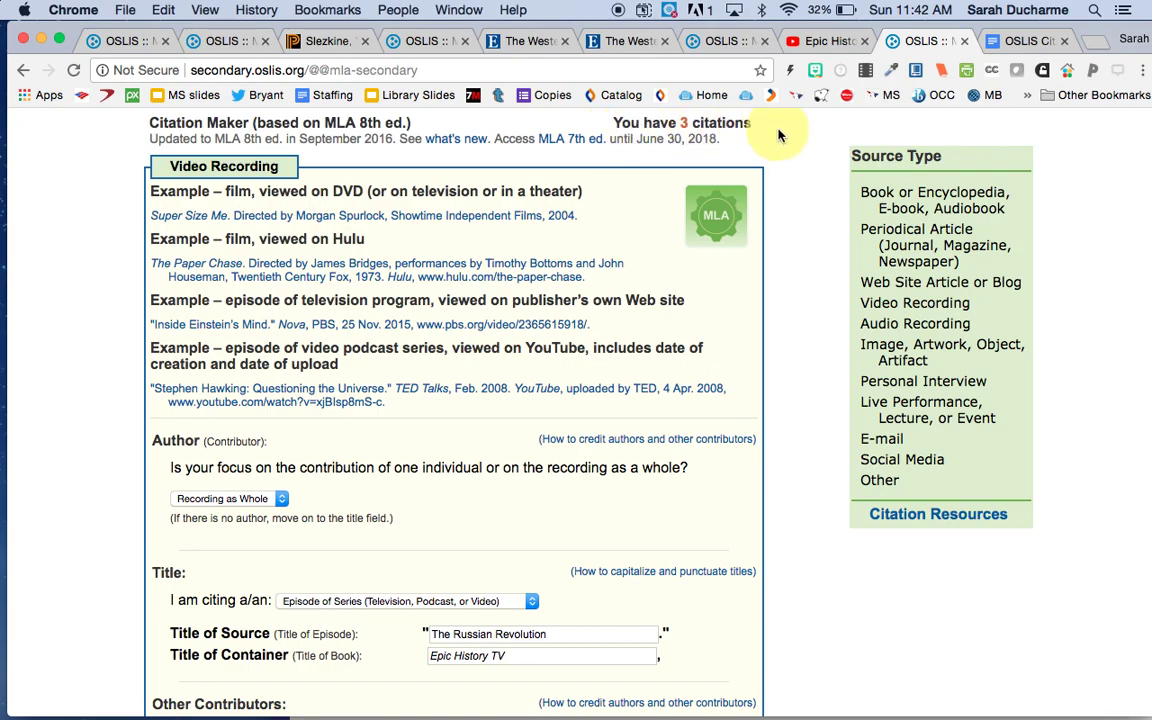
{"action": "scroll", "coordinate": [800, 140], "scroll_direction": "down", "scroll_amount": 5}
{"action": "scroll", "coordinate": [807, 146], "scroll_direction": "down", "scroll_amount": 12}
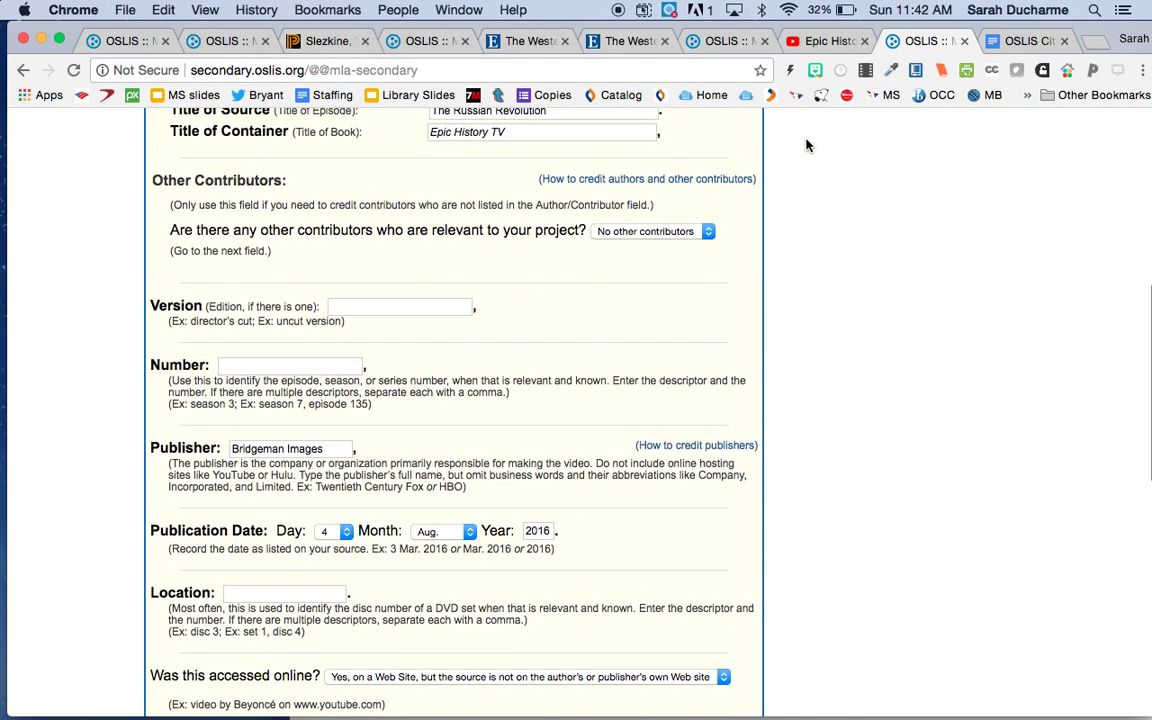
{"action": "scroll", "coordinate": [807, 146], "scroll_direction": "down", "scroll_amount": 2}
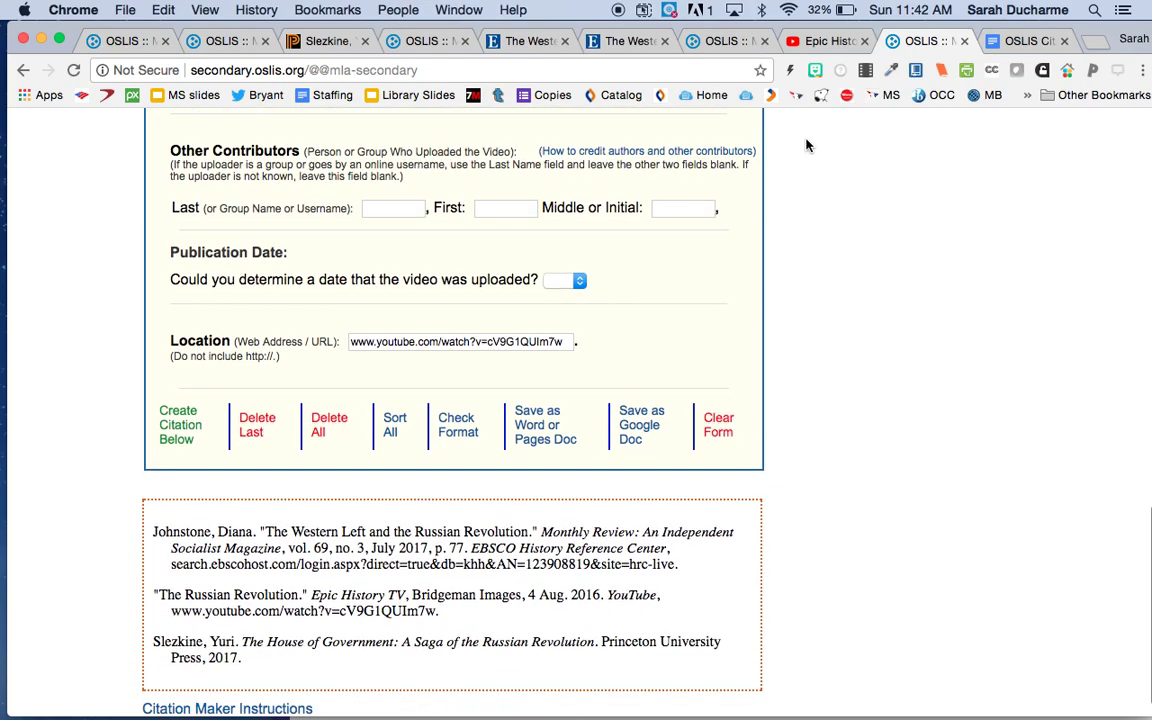
{"action": "scroll", "coordinate": [833, 340], "scroll_direction": "down", "scroll_amount": 1}
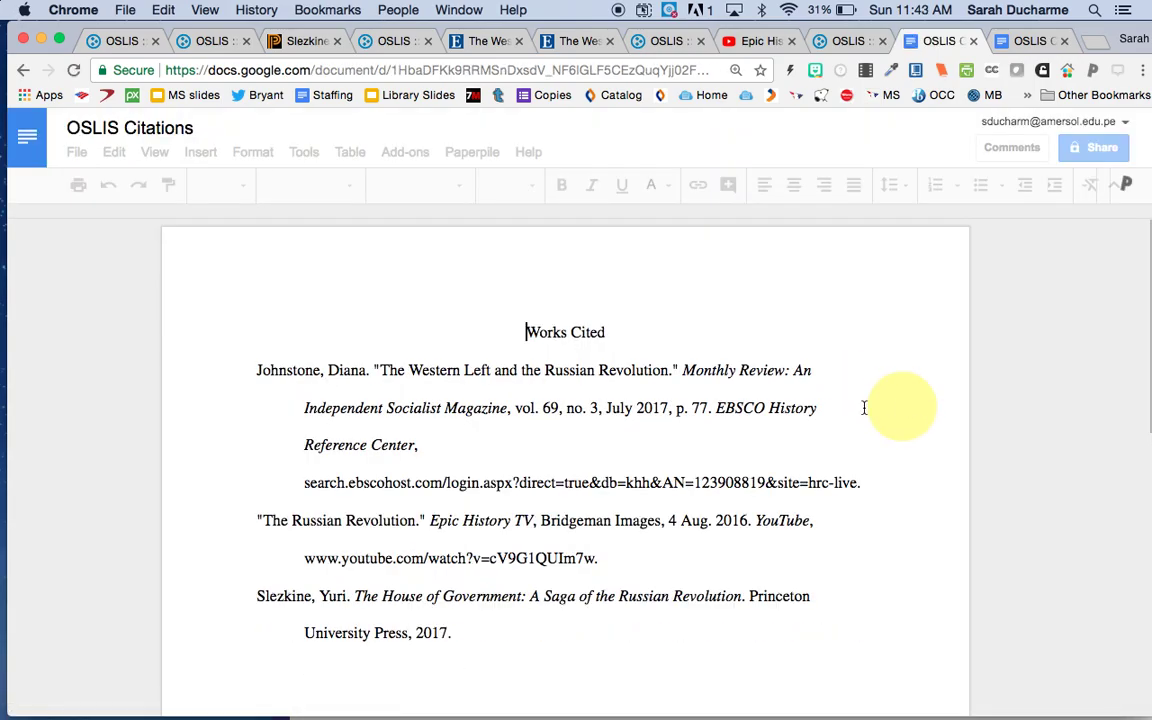
{"action": "scroll", "coordinate": [591, 476], "scroll_direction": "down", "scroll_amount": 6}
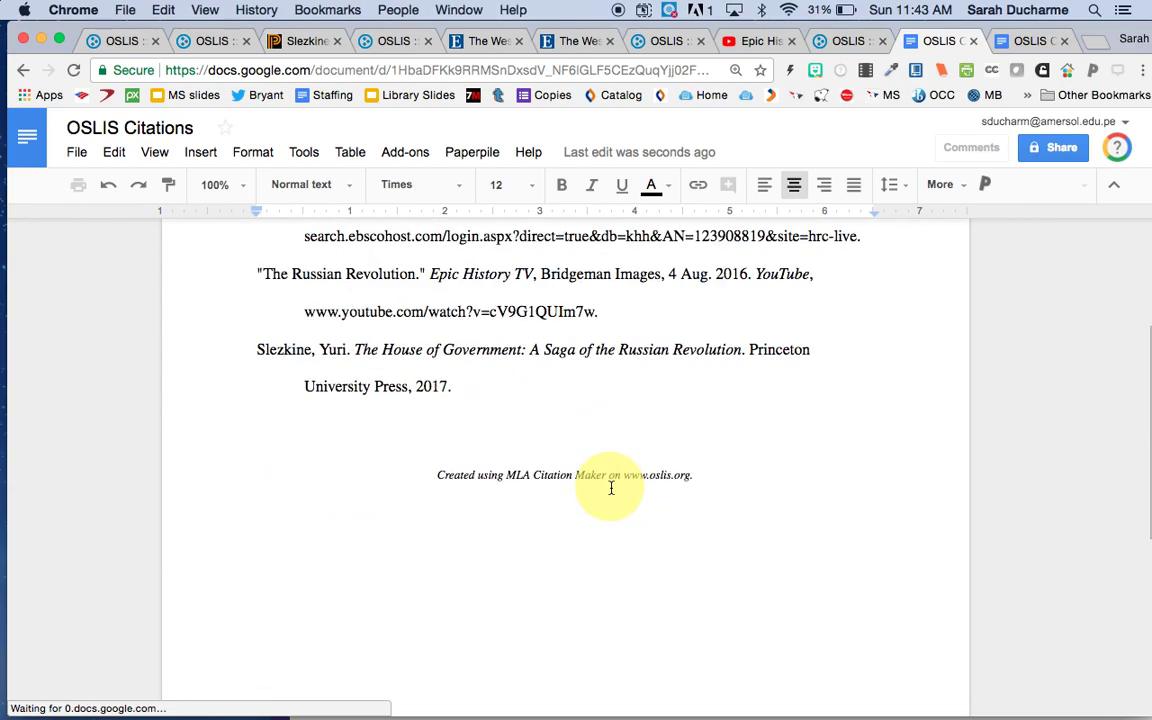
{"action": "scroll", "coordinate": [609, 488], "scroll_direction": "up", "scroll_amount": 3}
{"action": "scroll", "coordinate": [612, 492], "scroll_direction": "down", "scroll_amount": 1}
{"action": "left_click_drag", "start_coordinate": [455, 553], "coordinate": [433, 556]}
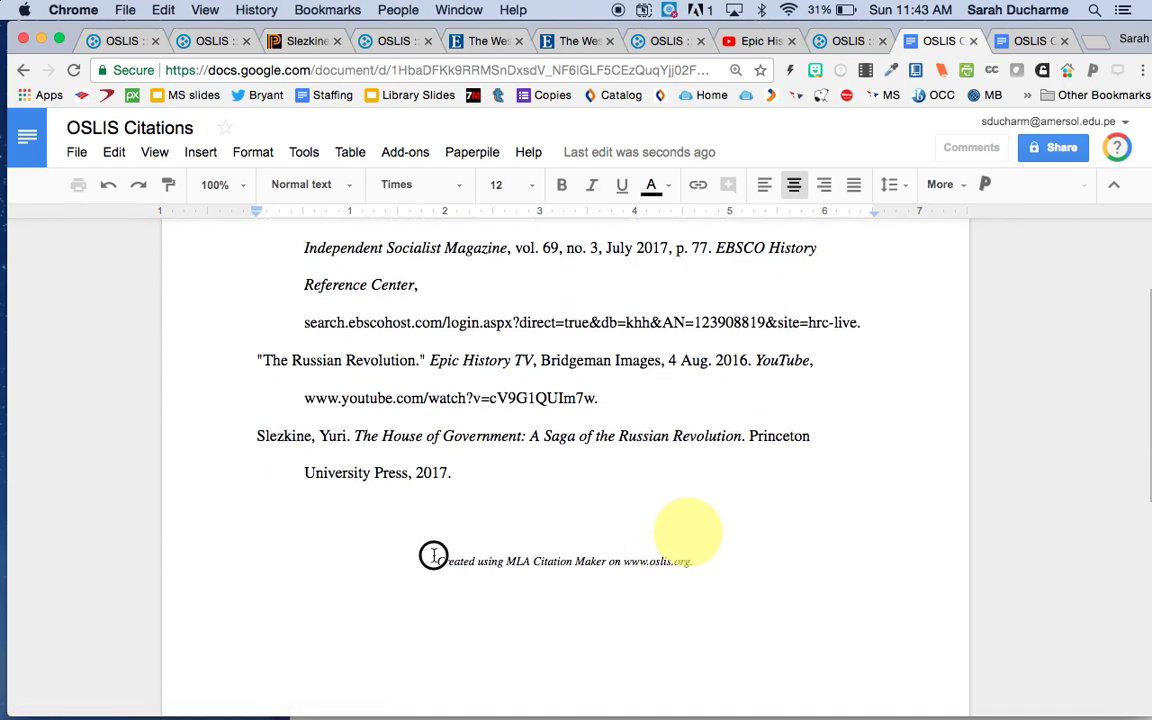
{"action": "left_click", "coordinate": [700, 569]}
{"action": "left_click", "coordinate": [694, 556]}
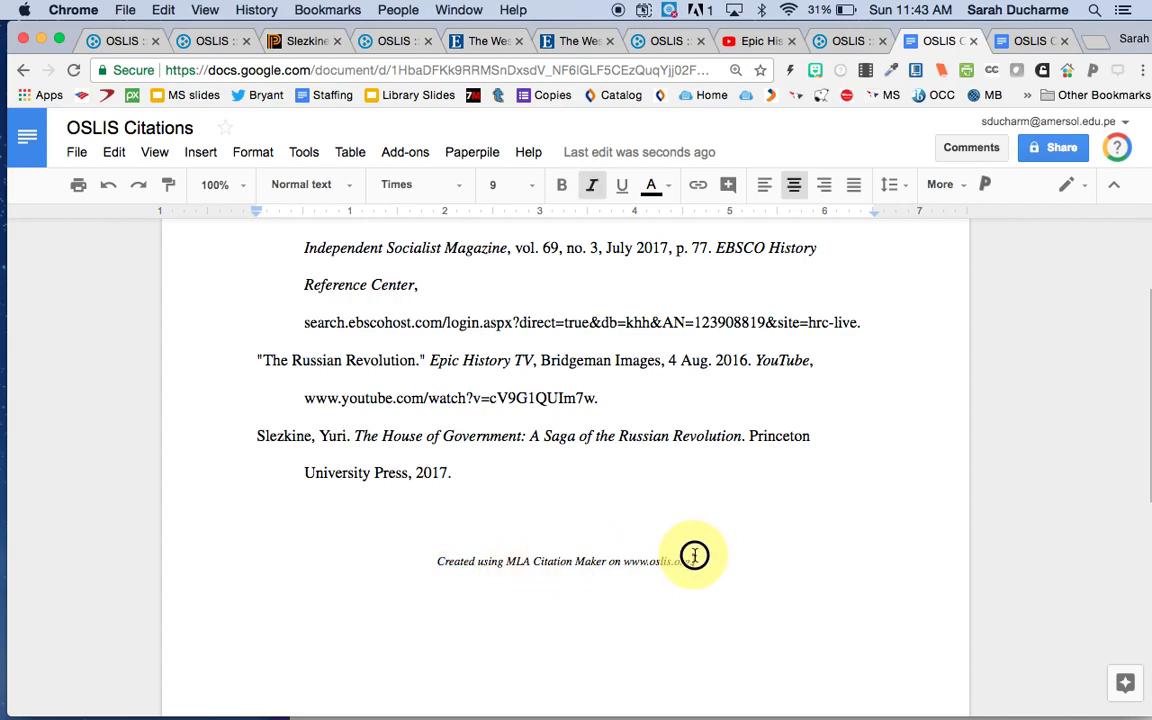
{"action": "left_click_drag", "start_coordinate": [694, 556], "coordinate": [437, 561]}
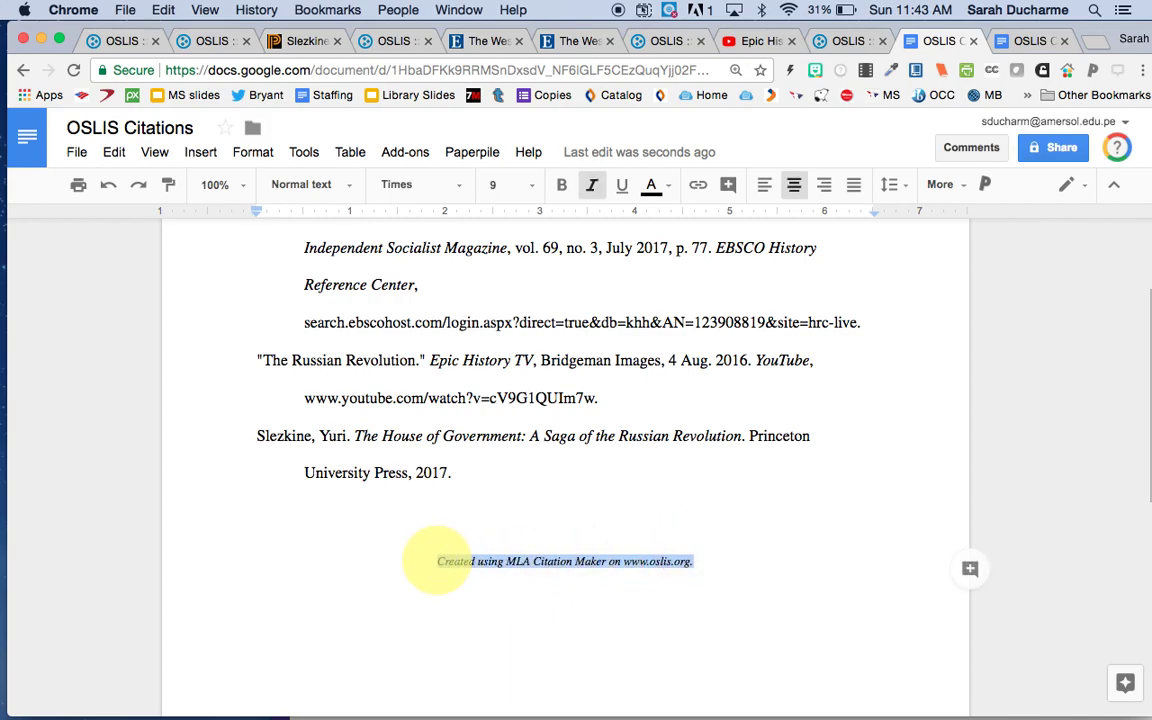
{"action": "key", "text": "BackSpace"}
Open the Works Cited document's title for editing, keeping the name OSLIS Citations
{"action": "scroll", "coordinate": [560, 555], "scroll_direction": "up", "scroll_amount": 3}
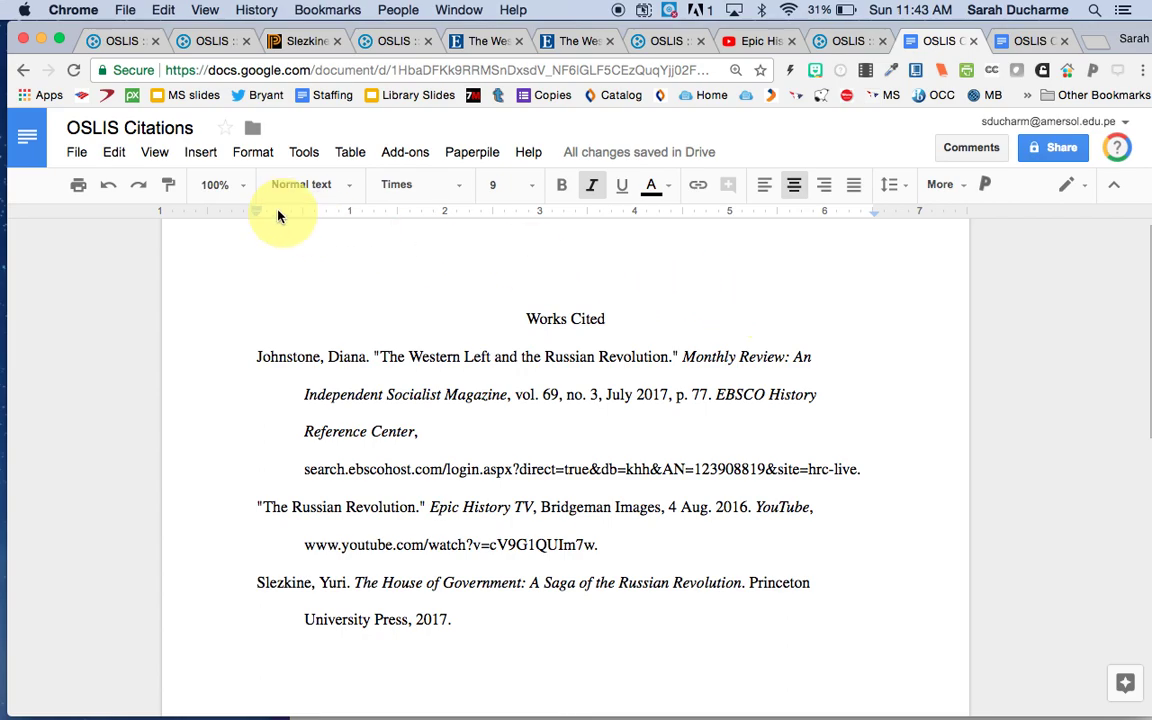
{"action": "left_click", "coordinate": [165, 124]}
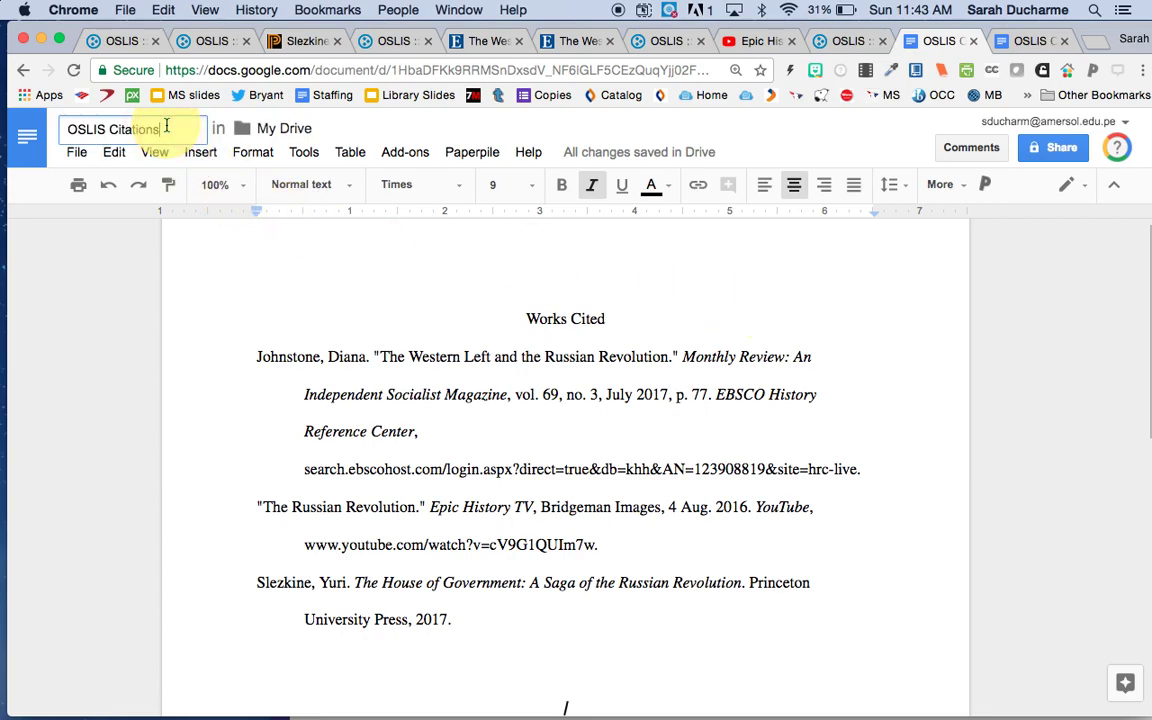
{"action": "left_click", "coordinate": [531, 458]}
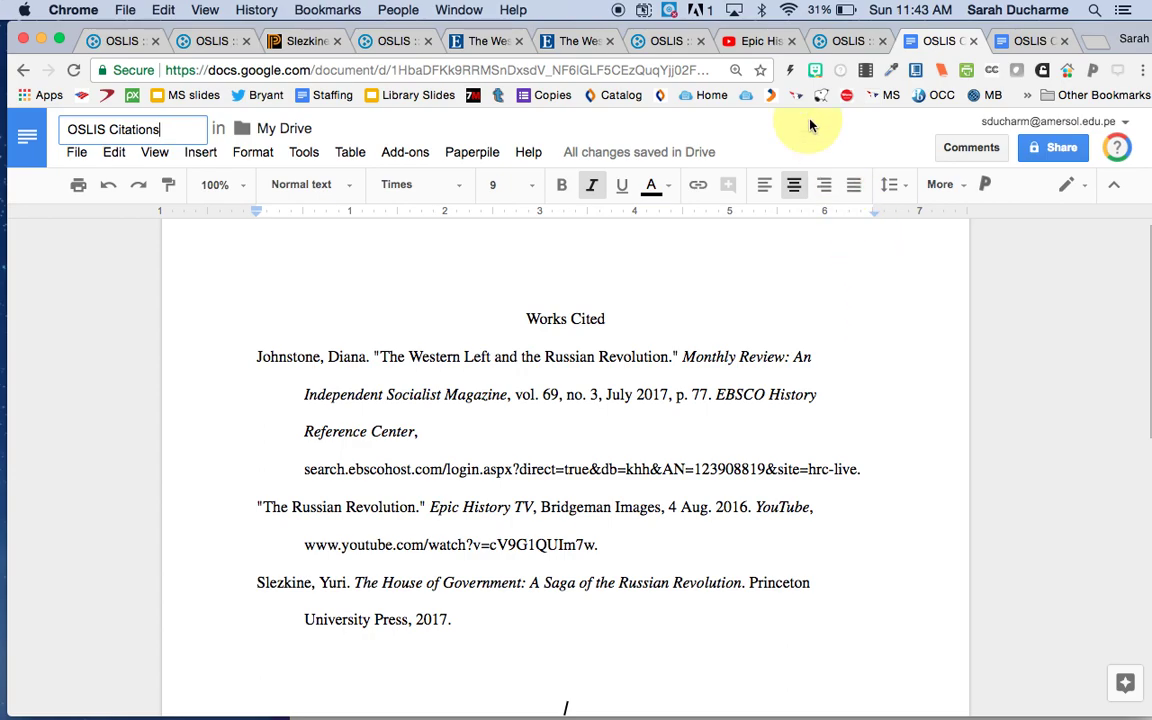
Open the school library's website in a new tab and look over the Citation Badges lessons in its Student Badges guide
{"action": "left_click", "coordinate": [117, 45]}
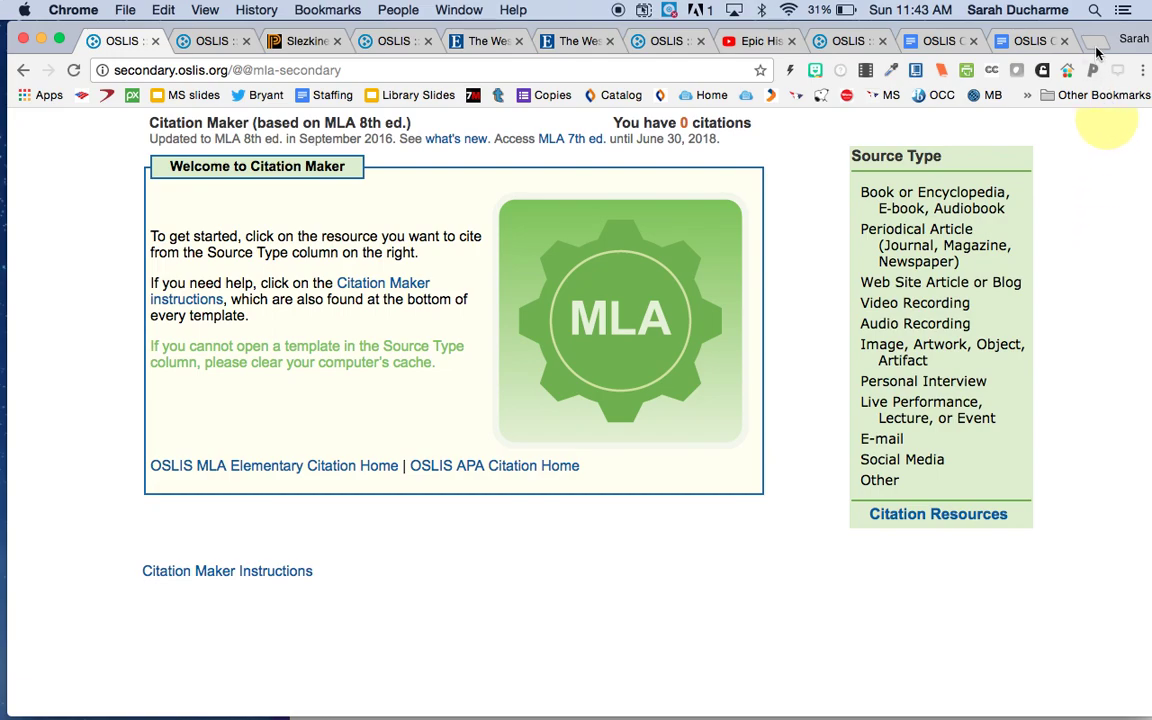
{"action": "left_click", "coordinate": [1096, 45]}
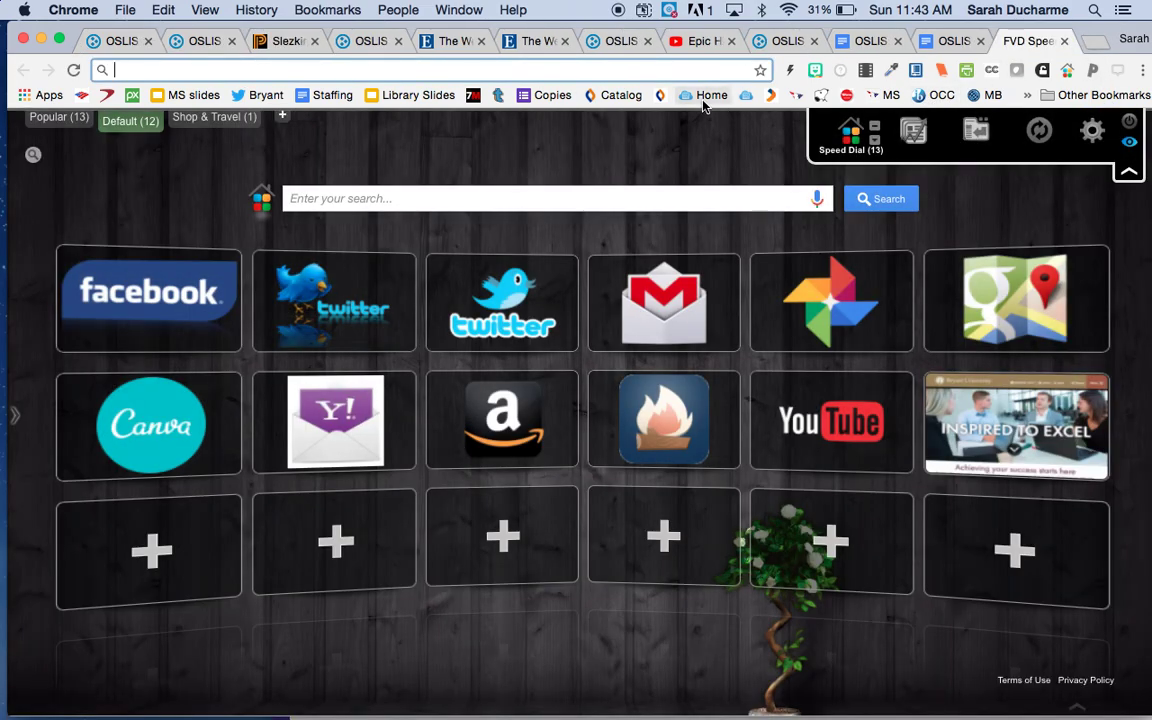
{"action": "left_click", "coordinate": [705, 98]}
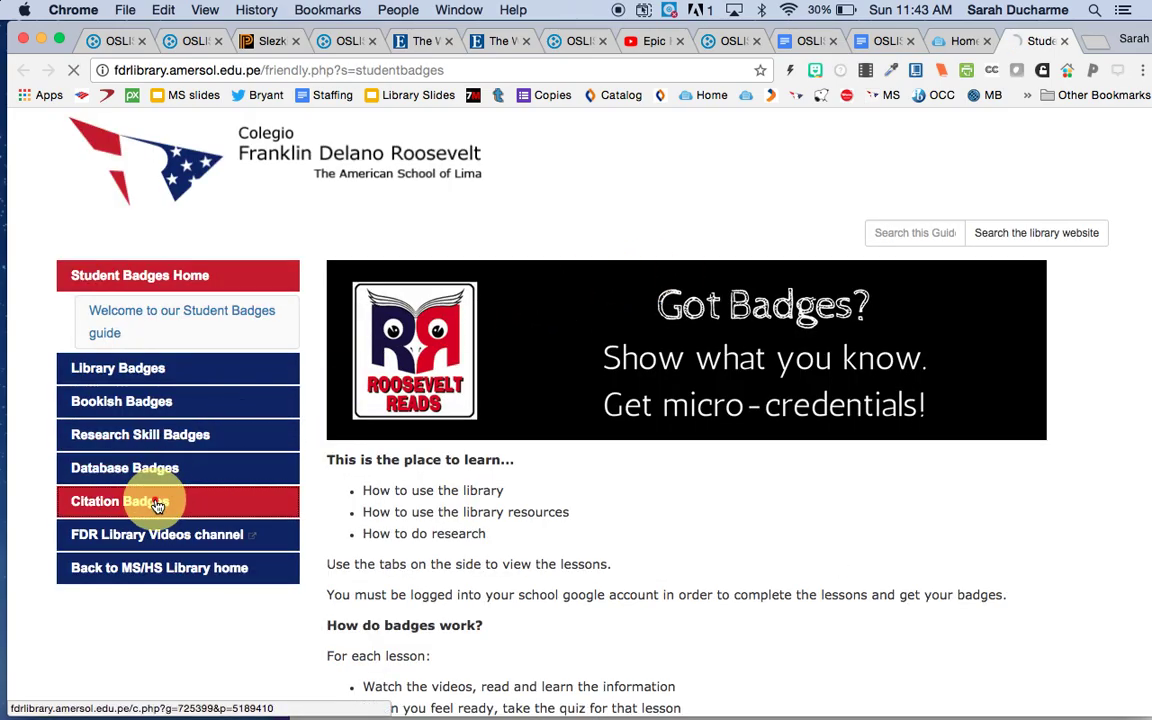
{"action": "scroll", "coordinate": [692, 284], "scroll_direction": "down", "scroll_amount": 5}
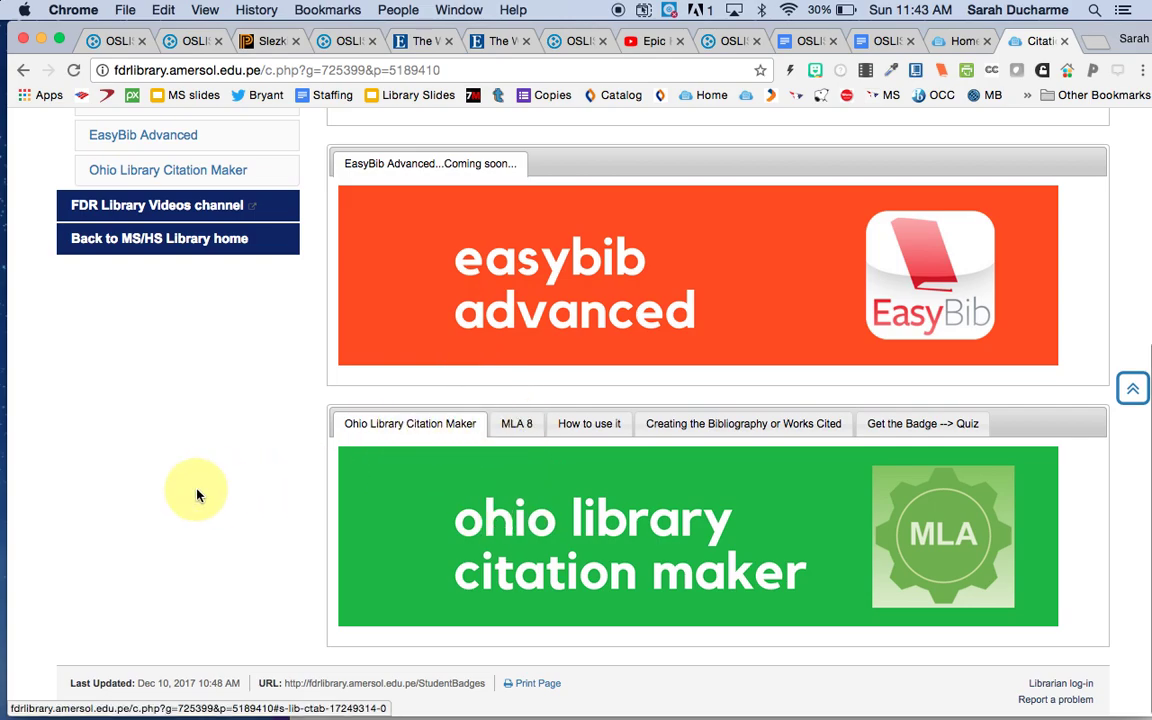
{"action": "scroll", "coordinate": [197, 495], "scroll_direction": "up", "scroll_amount": 5}
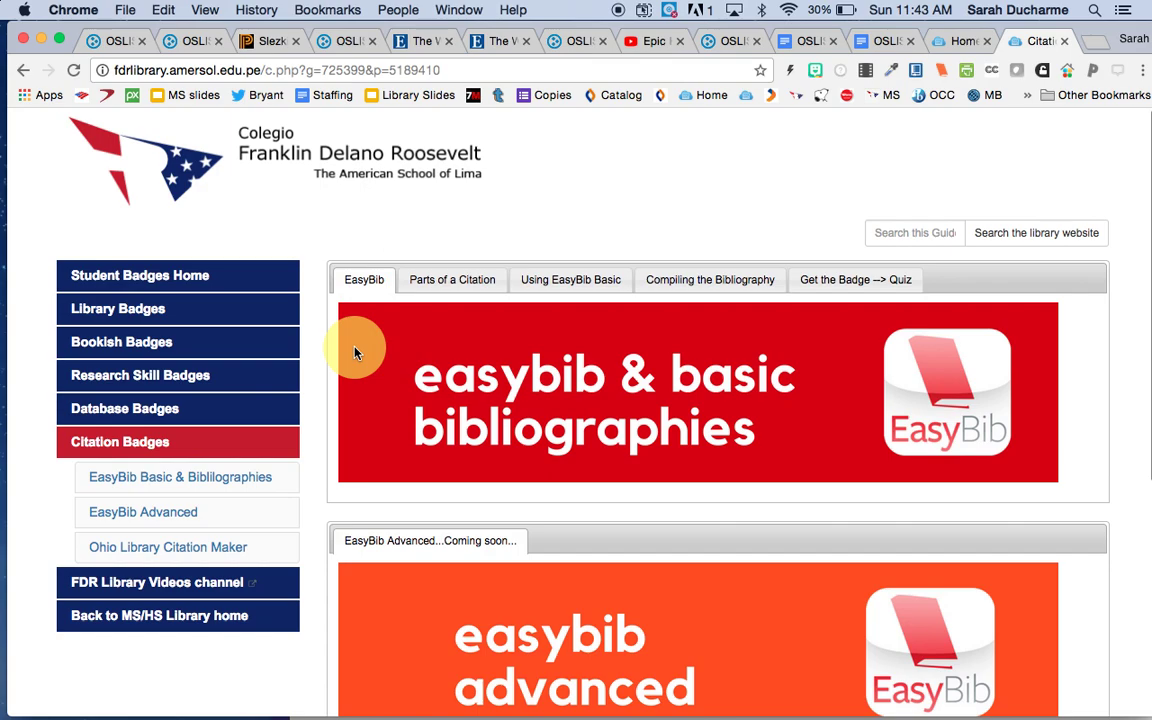
Return to the MS/HS Library home, open Citation Help for research, and look over its MLA and APA citation tools
{"action": "left_click", "coordinate": [158, 622]}
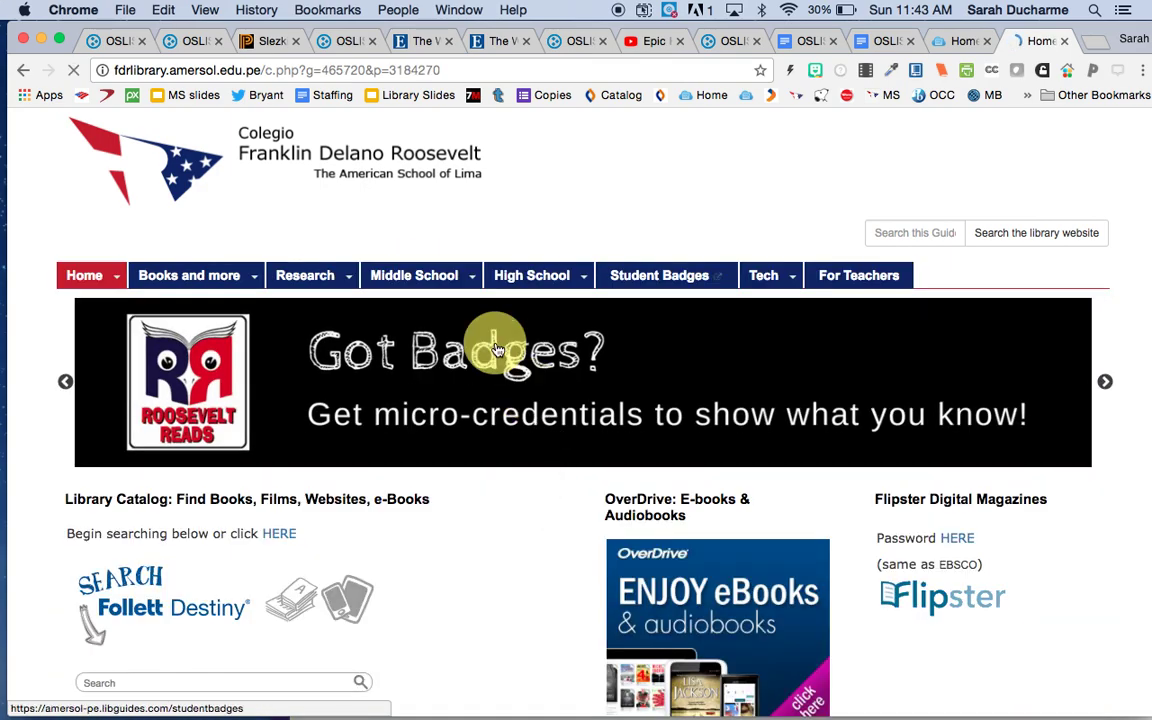
{"action": "left_click", "coordinate": [350, 280]}
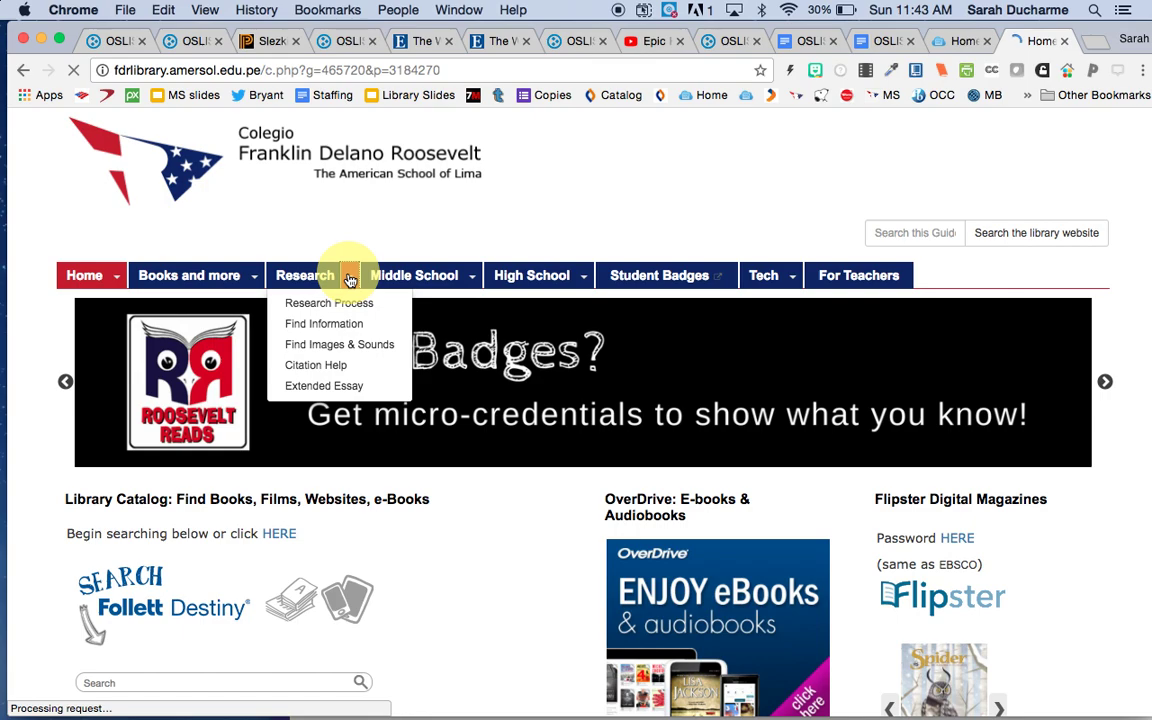
{"action": "left_click", "coordinate": [343, 372]}
{"action": "scroll", "coordinate": [768, 385], "scroll_direction": "down", "scroll_amount": 5}
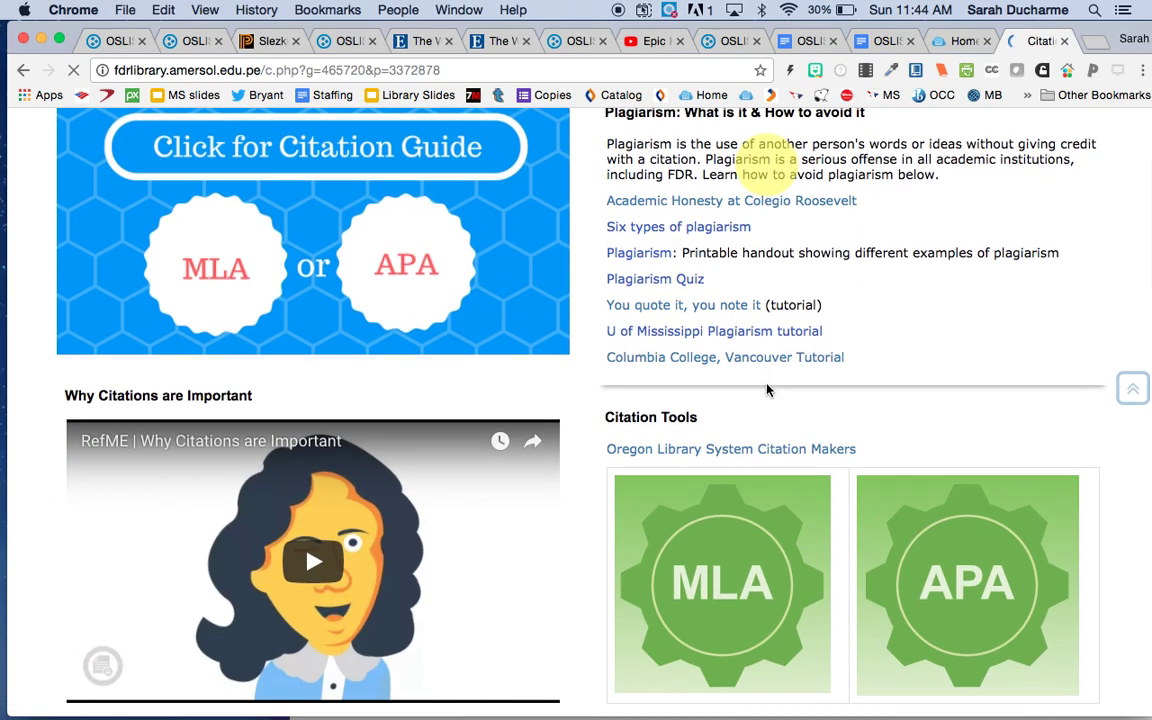
{"action": "scroll", "coordinate": [768, 390], "scroll_direction": "down", "scroll_amount": 3}
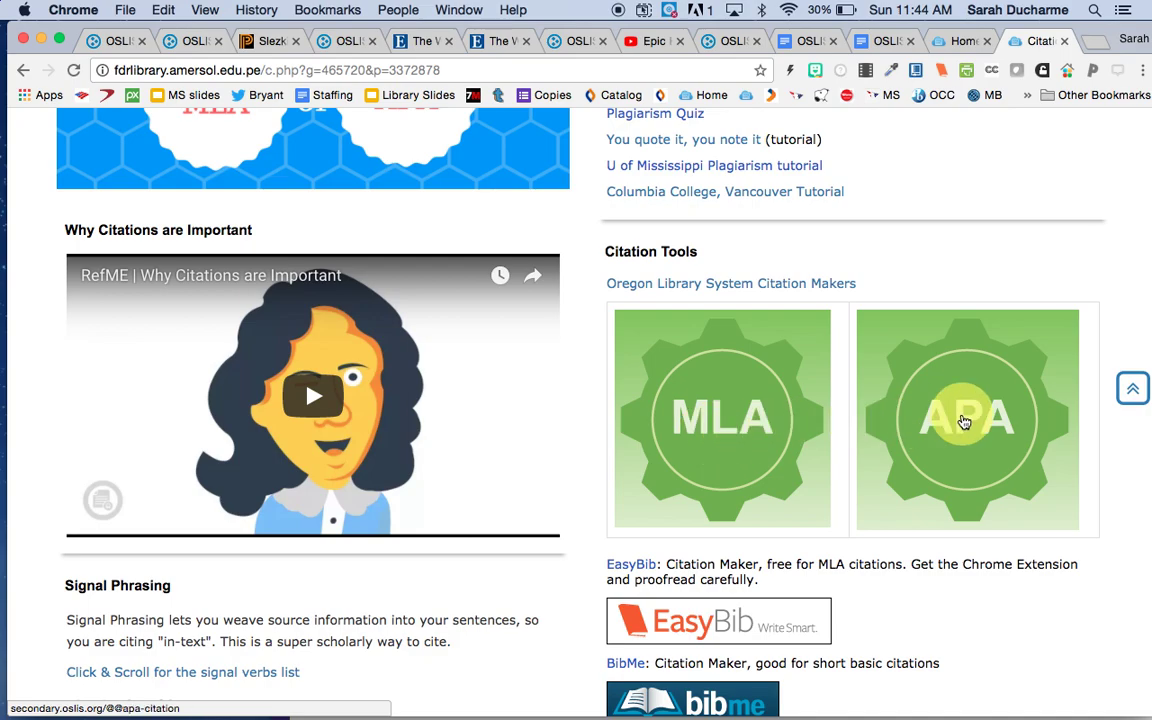
{"action": "scroll", "coordinate": [750, 487], "scroll_direction": "up", "scroll_amount": 5}
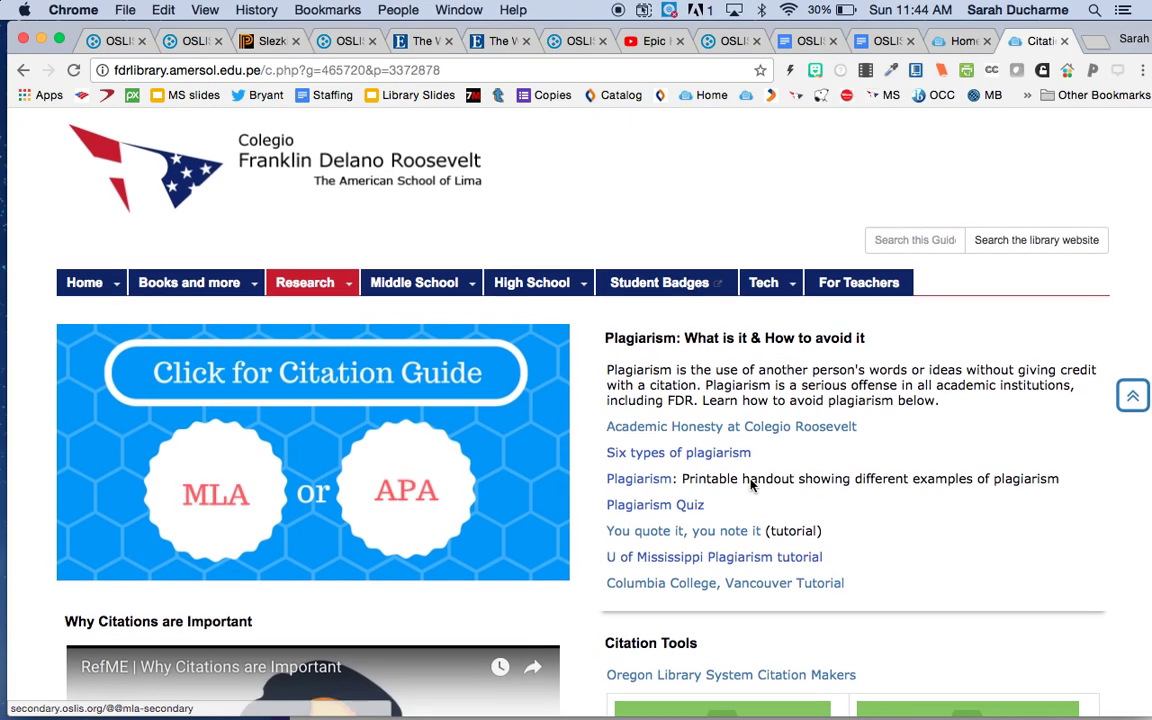